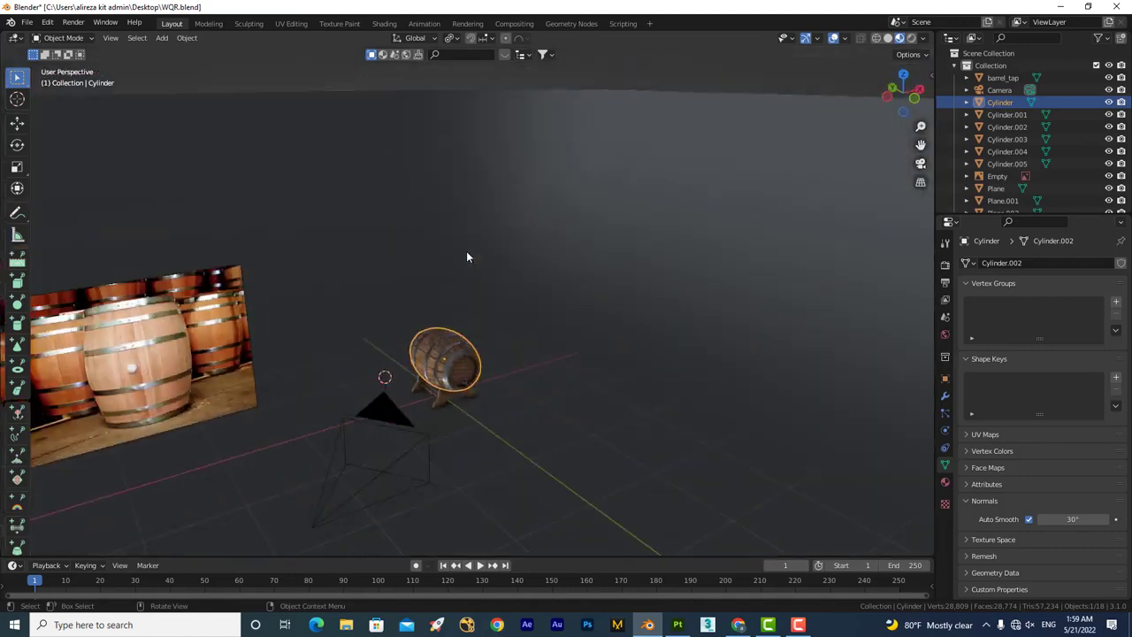
Zoom in and click through the barrel's hoops, tap, body, lid ring and wooden stand.
{"action": "middle_click_drag", "start_coordinate": [470, 360], "coordinate": [434, 228]}
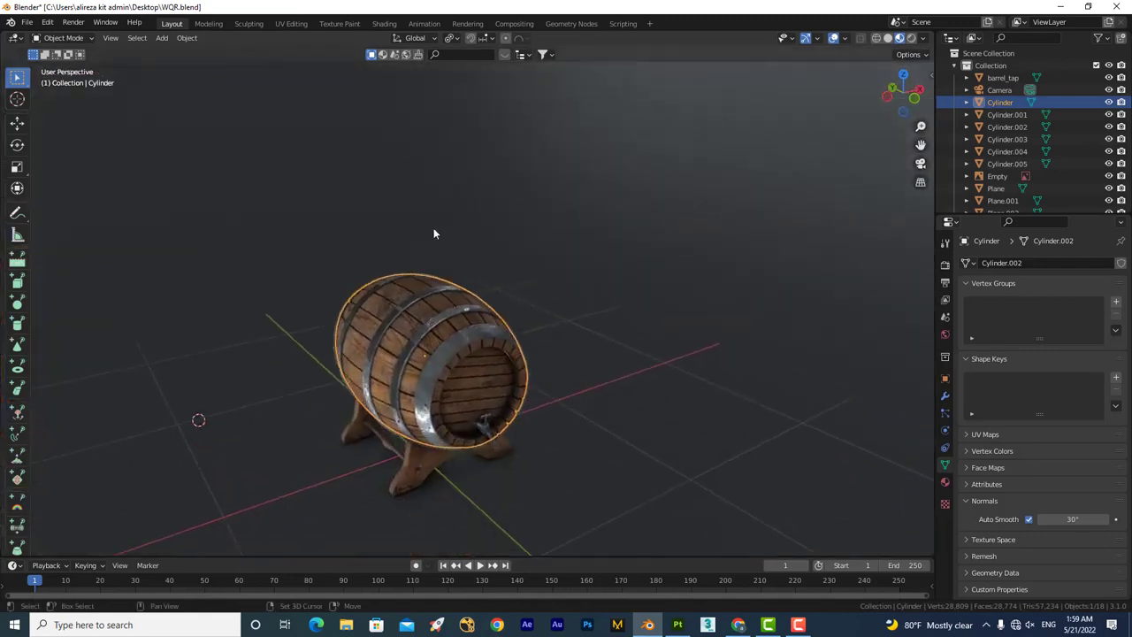
{"action": "scroll", "coordinate": [433, 227], "scroll_direction": "up", "scroll_amount": 3}
{"action": "left_click", "coordinate": [384, 308]}
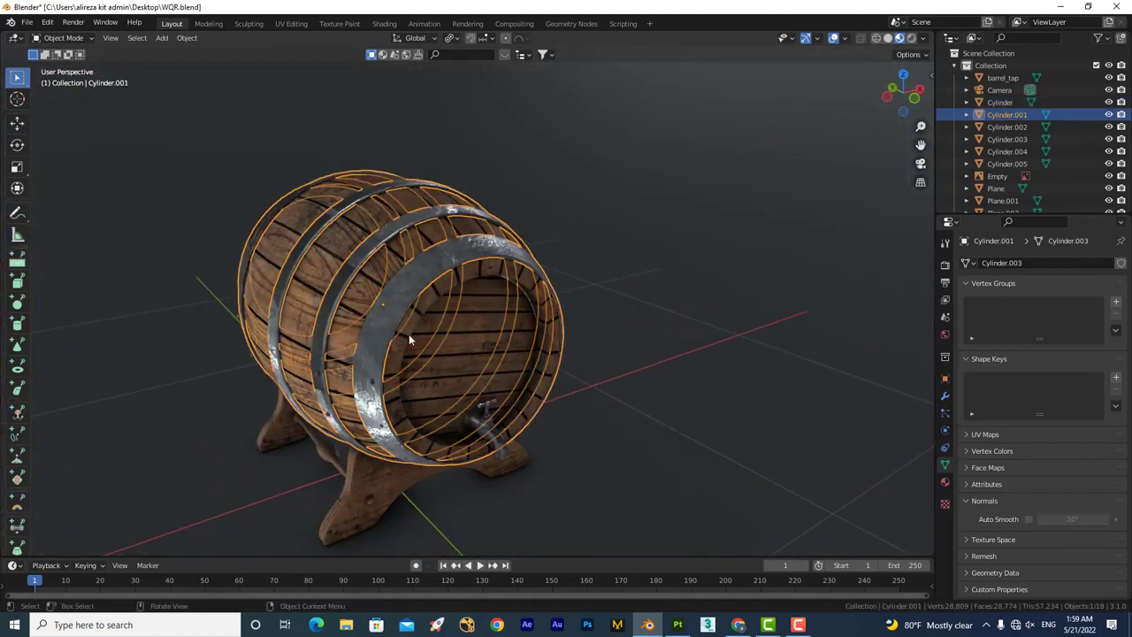
{"action": "left_click", "coordinate": [483, 422]}
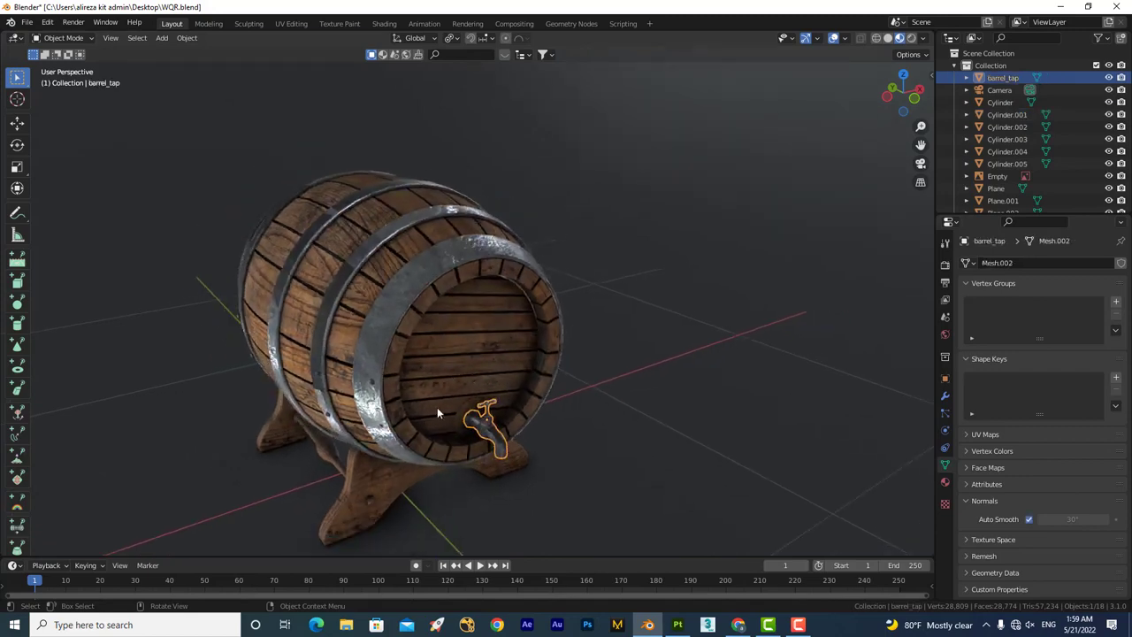
{"action": "left_click", "coordinate": [489, 428]}
{"action": "left_click", "coordinate": [482, 420]}
{"action": "left_click", "coordinate": [409, 378]}
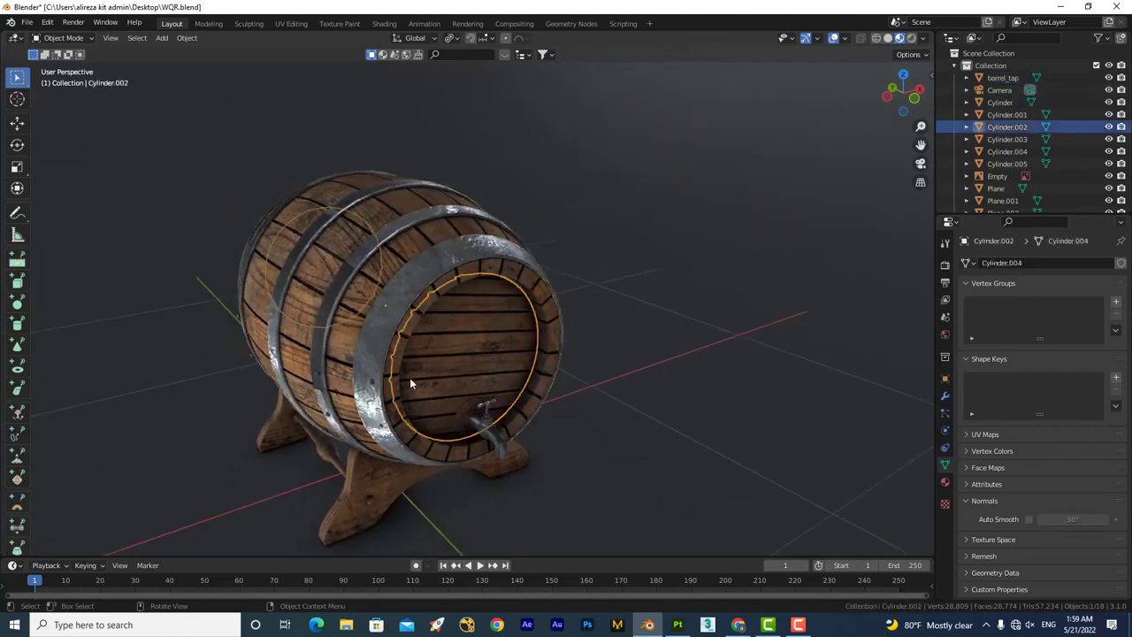
{"action": "left_click", "coordinate": [444, 288]}
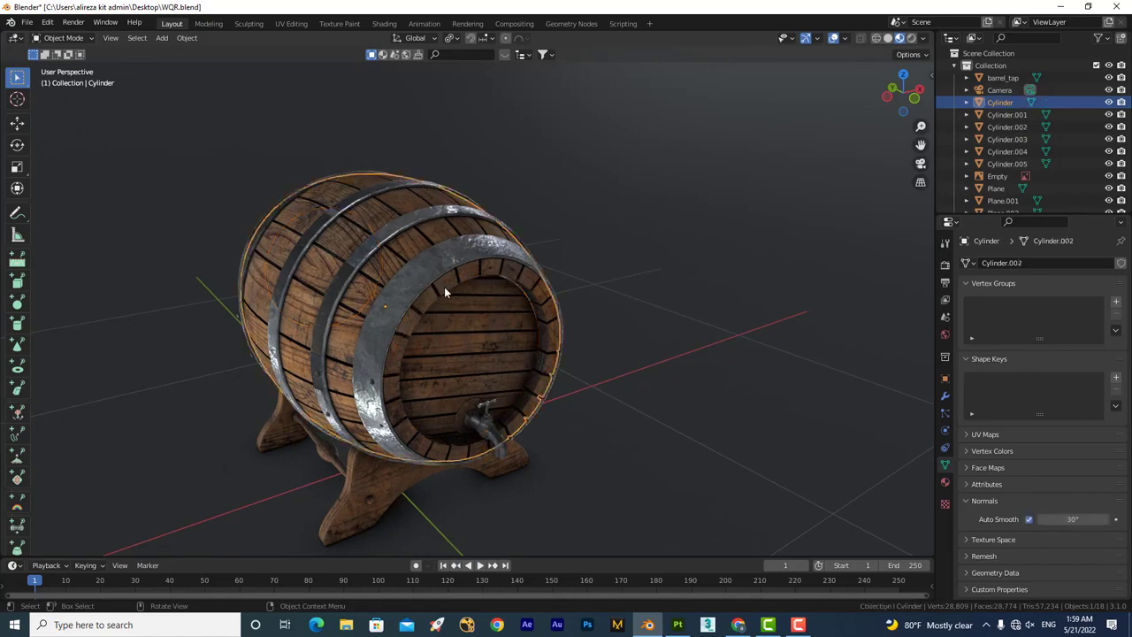
{"action": "left_click", "coordinate": [379, 476]}
Select the stand's crossbar rod (Cylinder.004) and show its WOOD material settings.
{"action": "left_click", "coordinate": [334, 460]}
{"action": "scroll", "coordinate": [377, 458], "scroll_direction": "up", "scroll_amount": 3}
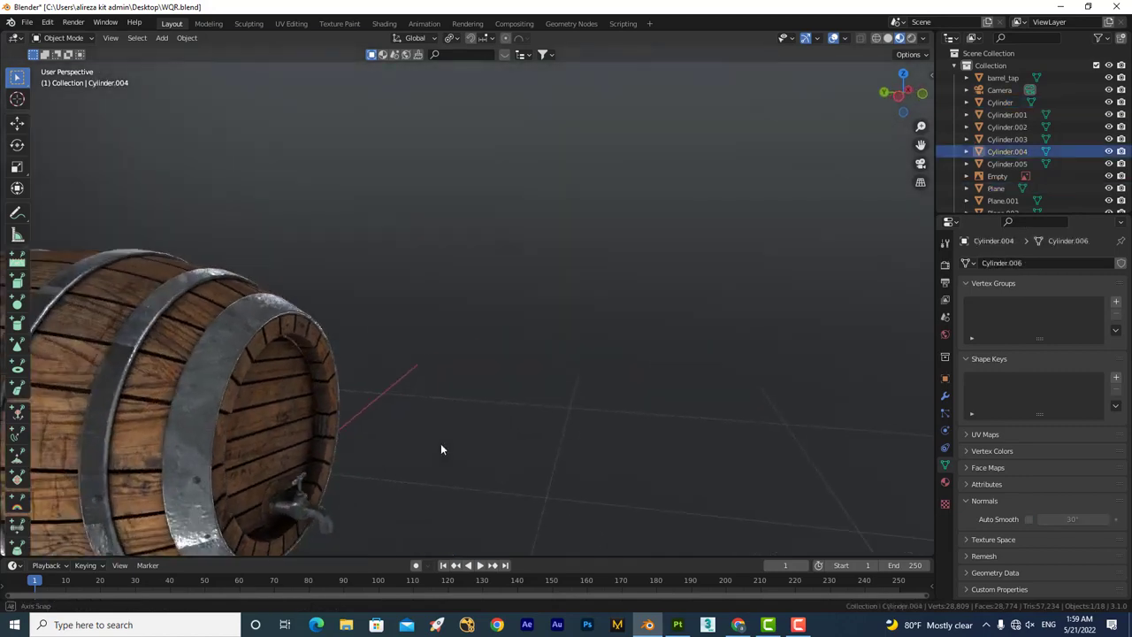
{"action": "mouse_move", "coordinate": [440, 443]}
{"action": "middle_mouse_down"}
{"action": "mouse_move", "coordinate": [610, 343]}
{"action": "mouse_move", "coordinate": [899, 483]}
{"action": "middle_mouse_up"}
{"action": "left_click", "coordinate": [944, 482]}
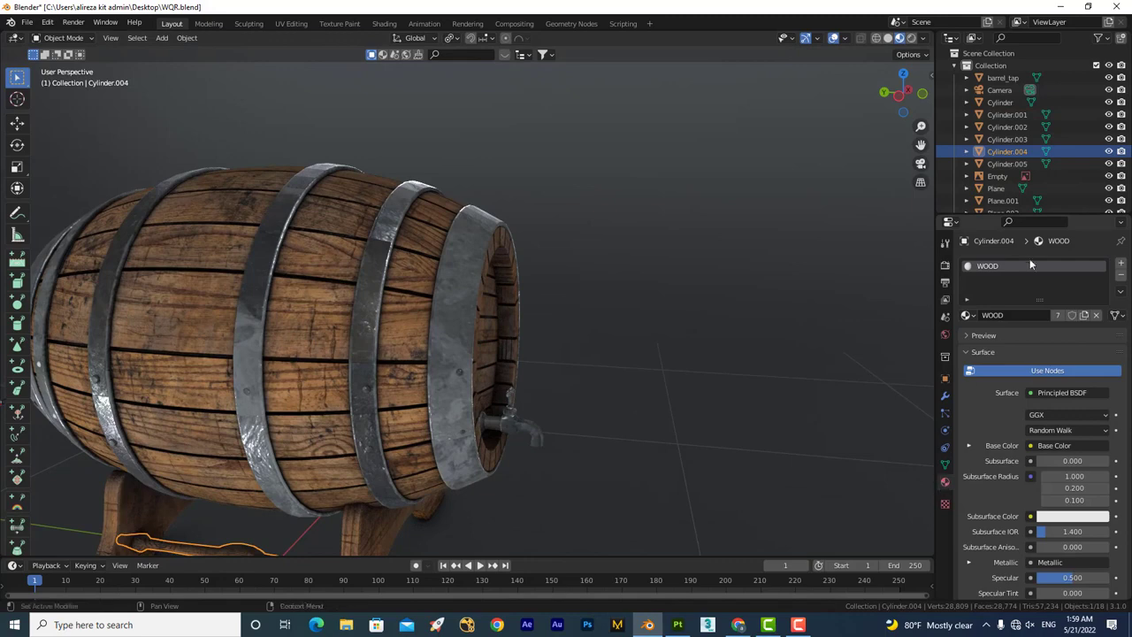
{"action": "scroll", "coordinate": [592, 343], "scroll_direction": "down", "scroll_amount": 3}
{"action": "middle_click_drag", "start_coordinate": [393, 382], "coordinate": [487, 338], "text": "shift"}
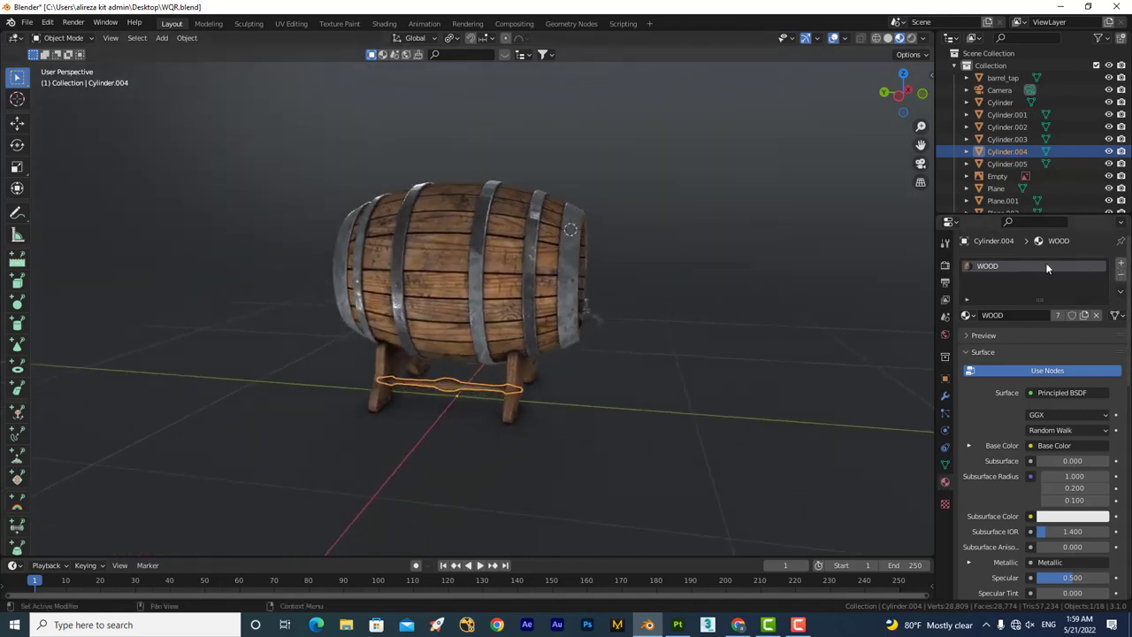
{"action": "scroll", "coordinate": [501, 373], "scroll_direction": "up", "scroll_amount": 2}
{"action": "middle_click_drag", "start_coordinate": [515, 401], "coordinate": [513, 342], "text": "shift"}
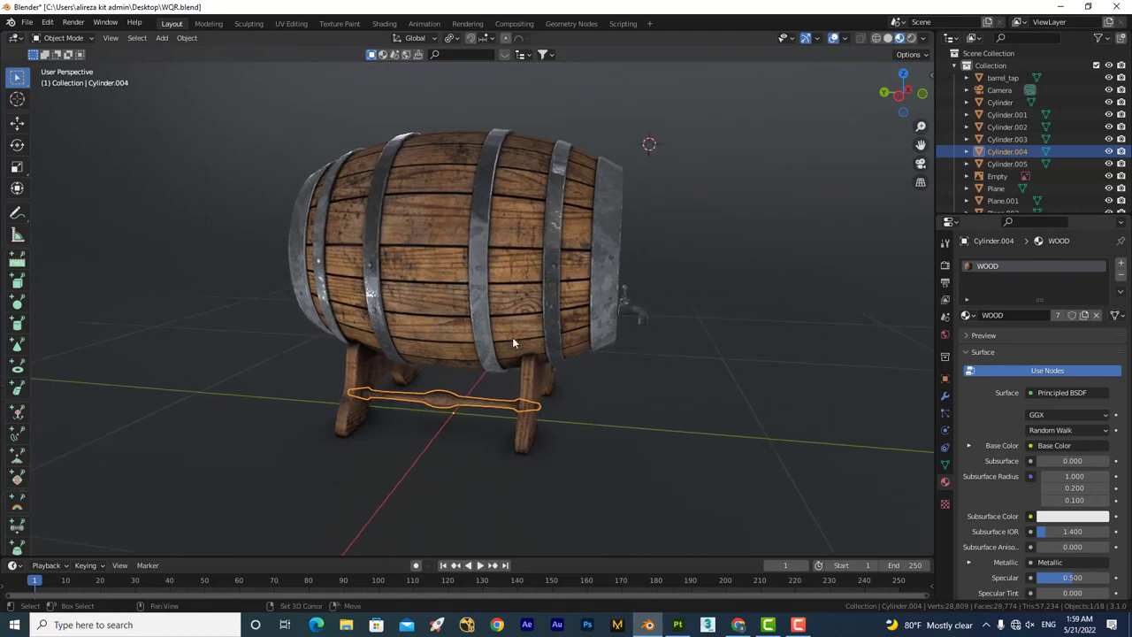
Unlink the WOOD material from the crossbar and create a new material named 'wood 01'.
{"action": "left_click", "coordinate": [1096, 314]}
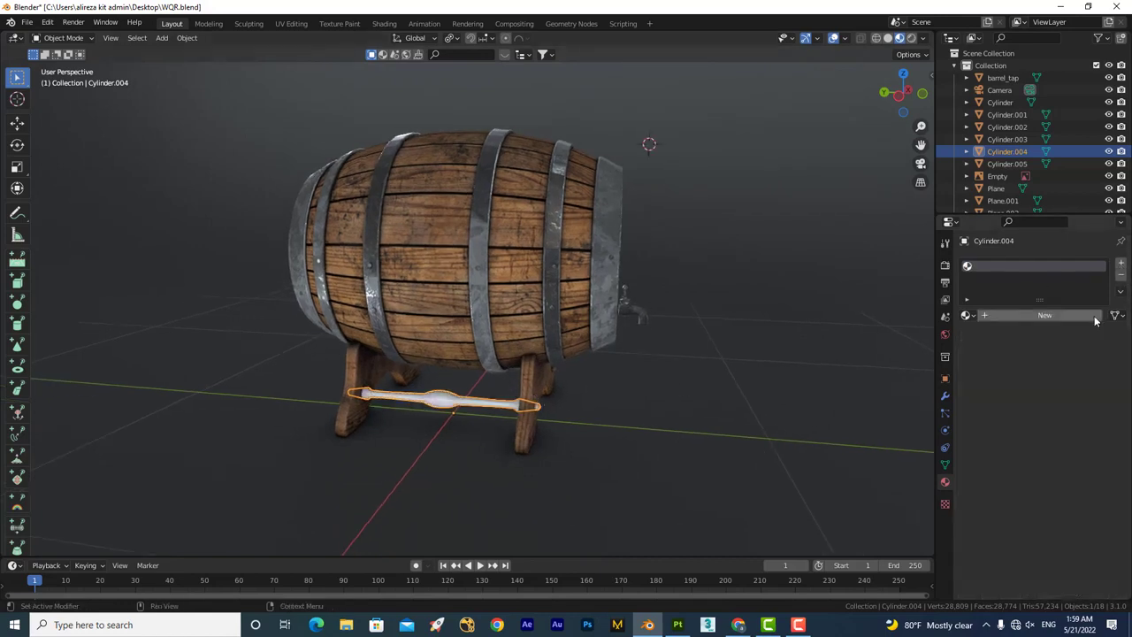
{"action": "left_click", "coordinate": [1031, 315]}
{"action": "left_click", "coordinate": [1000, 316]}
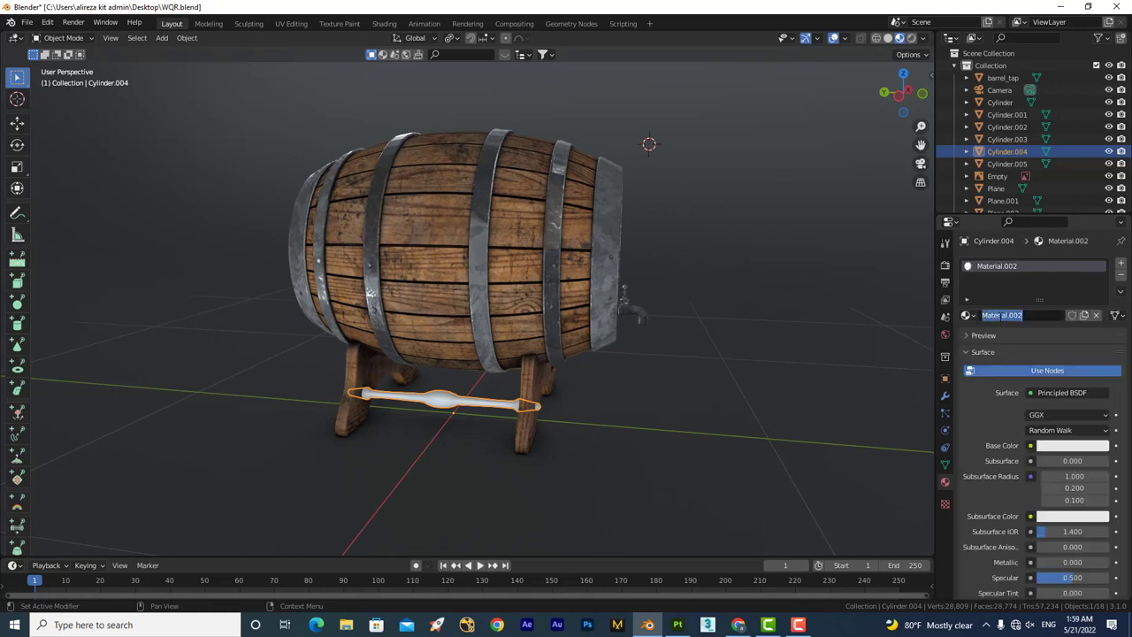
{"action": "type", "text": "wood 01"}
{"action": "key", "text": "Return"}
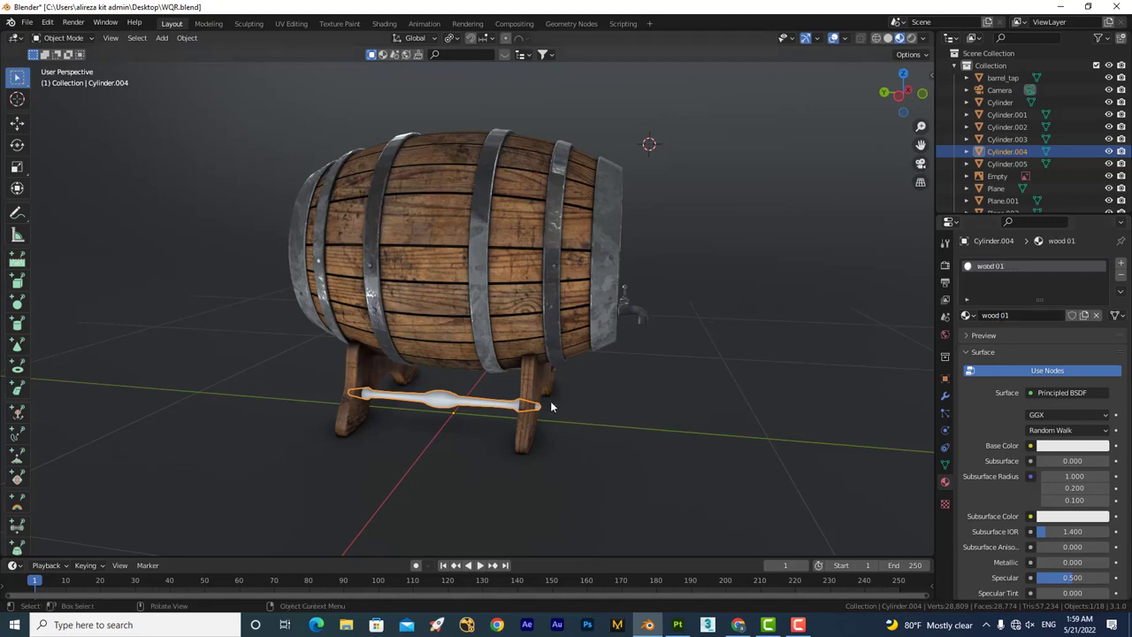
Select both stand legs, Cylinder.005, the barrel body and front lid ring, with the wood 01 crossbar active.
{"action": "left_click", "coordinate": [536, 394]}
{"action": "left_click", "coordinate": [349, 392], "text": "shift"}
{"action": "mouse_move", "coordinate": [349, 392]}
{"action": "middle_mouse_down"}
{"action": "mouse_move", "coordinate": [498, 399]}
{"action": "mouse_move", "coordinate": [657, 379]}
{"action": "mouse_move", "coordinate": [749, 280]}
{"action": "middle_mouse_up"}
{"action": "scroll", "coordinate": [748, 280], "scroll_direction": "down", "scroll_amount": 4}
{"action": "scroll", "coordinate": [646, 286], "scroll_direction": "up", "scroll_amount": 4}
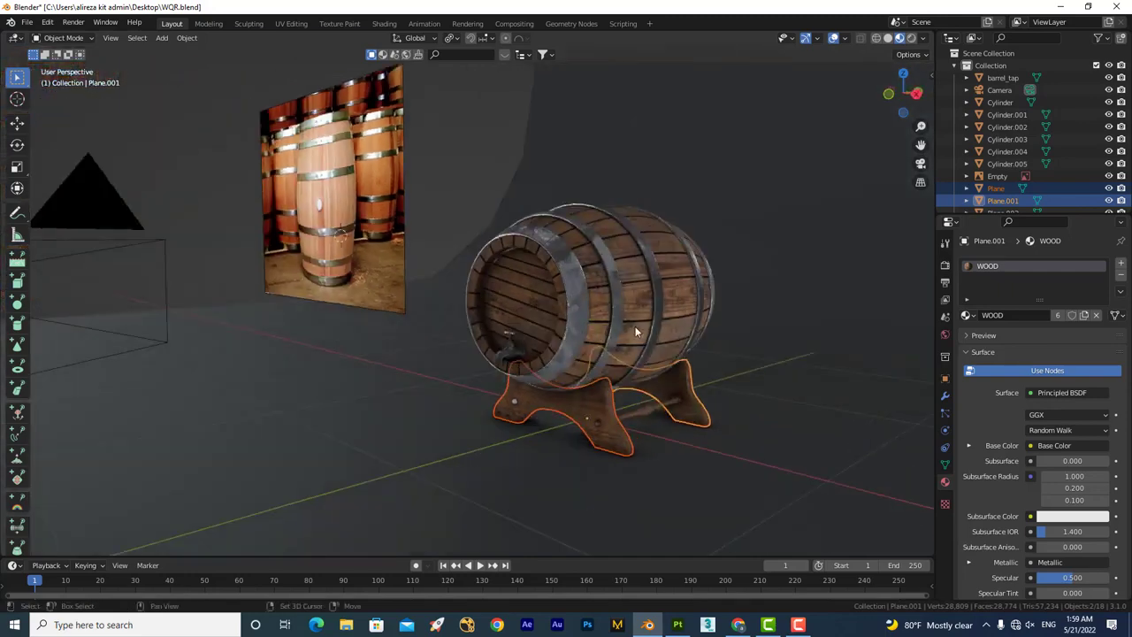
{"action": "middle_click_drag", "start_coordinate": [635, 332], "coordinate": [509, 358]}
{"action": "left_click", "coordinate": [508, 358], "text": "shift"}
{"action": "left_click", "coordinate": [516, 299], "text": "shift"}
{"action": "mouse_move", "coordinate": [516, 299]}
{"action": "middle_mouse_down"}
{"action": "mouse_move", "coordinate": [412, 337]}
{"action": "mouse_move", "coordinate": [478, 296]}
{"action": "mouse_move", "coordinate": [424, 283]}
{"action": "middle_mouse_up"}
{"action": "left_click", "coordinate": [477, 296], "text": "shift"}
{"action": "left_click", "coordinate": [396, 271], "text": "shift"}
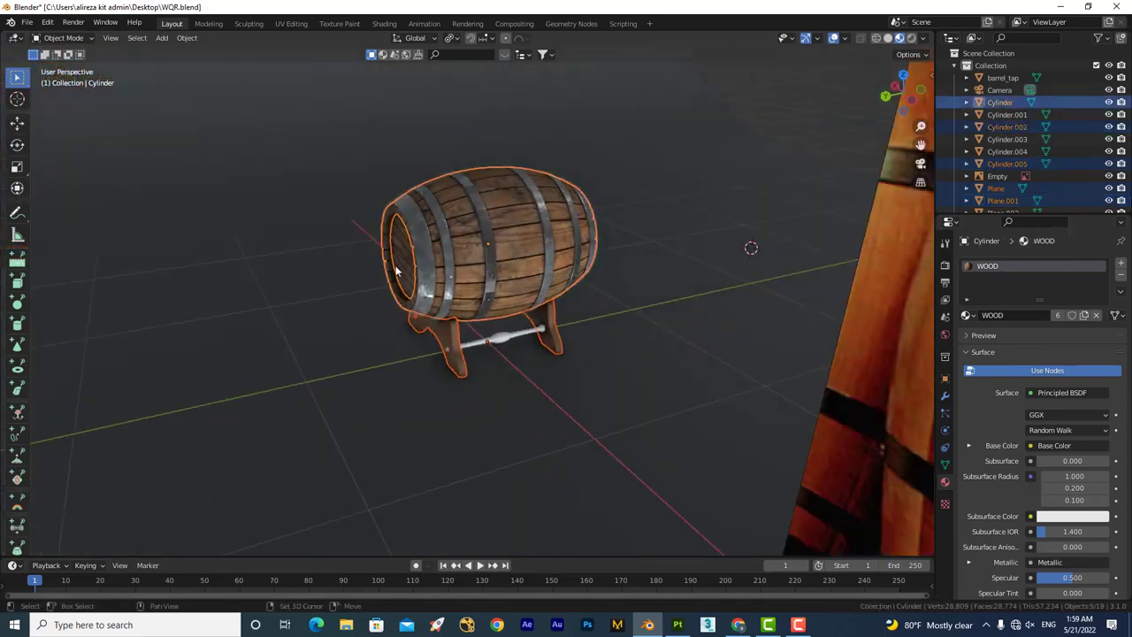
{"action": "left_click", "coordinate": [488, 341], "text": "shift"}
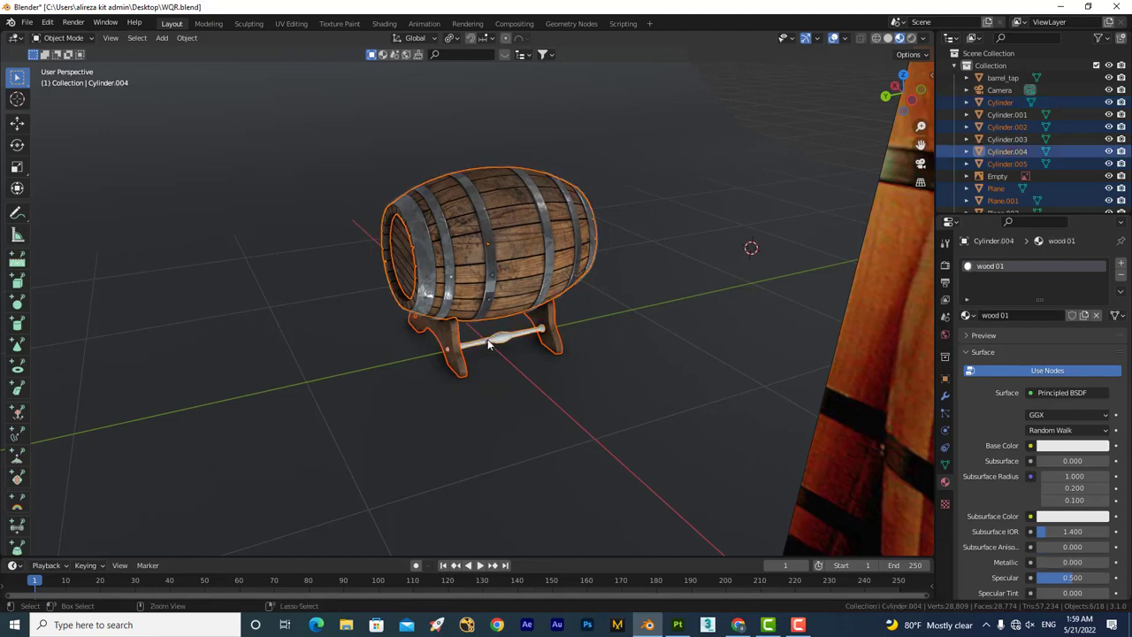
Link the wood 01 material to the selected stand and barrel parts, then to the tap ring.
{"action": "key", "text": "ctrl+l"}
{"action": "left_click", "coordinate": [488, 339]}
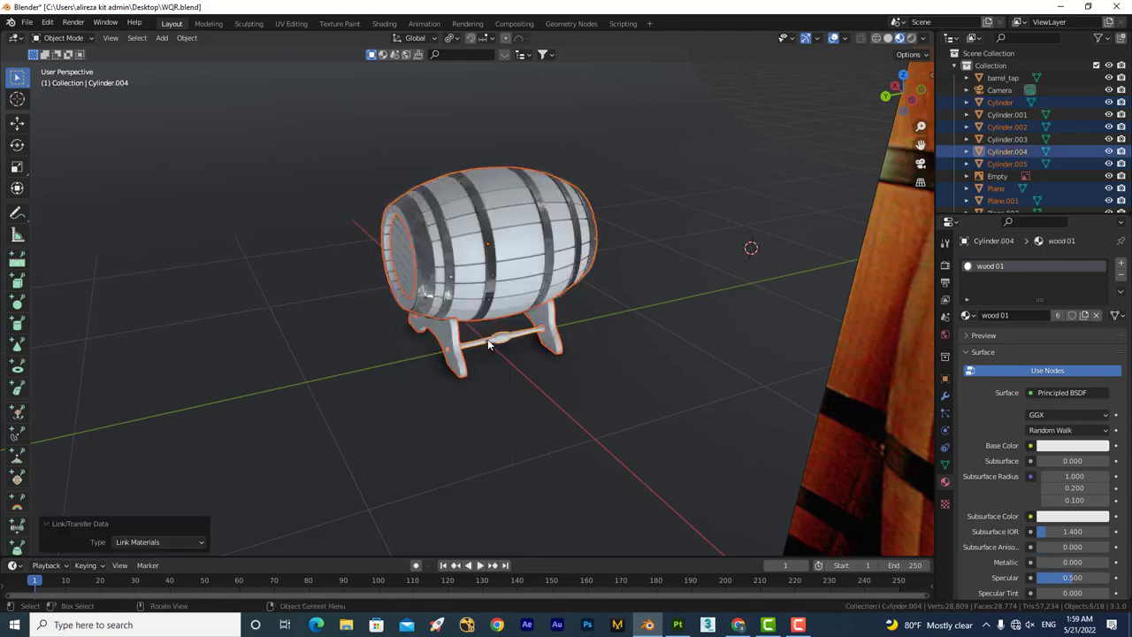
{"action": "left_click", "coordinate": [659, 374]}
{"action": "mouse_move", "coordinate": [659, 374]}
{"action": "middle_mouse_down"}
{"action": "mouse_move", "coordinate": [450, 359]}
{"action": "mouse_move", "coordinate": [411, 337]}
{"action": "middle_mouse_up"}
{"action": "scroll", "coordinate": [462, 290], "scroll_direction": "up", "scroll_amount": 3}
{"action": "left_click", "coordinate": [462, 290]}
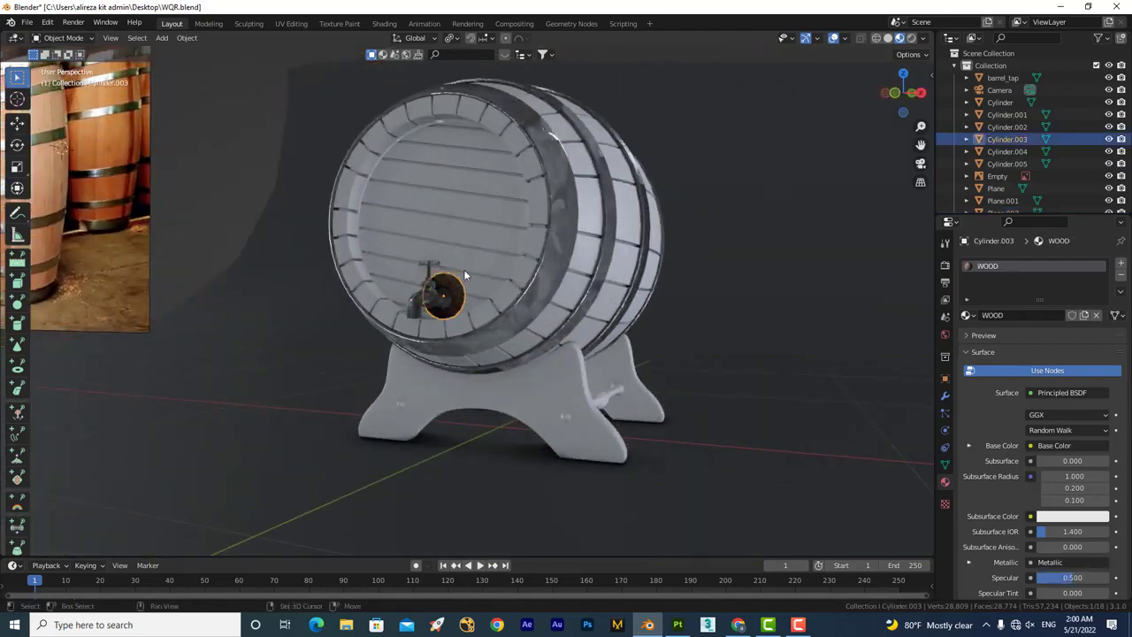
{"action": "left_click", "coordinate": [464, 269], "text": "shift"}
{"action": "key", "text": "ctrl+l"}
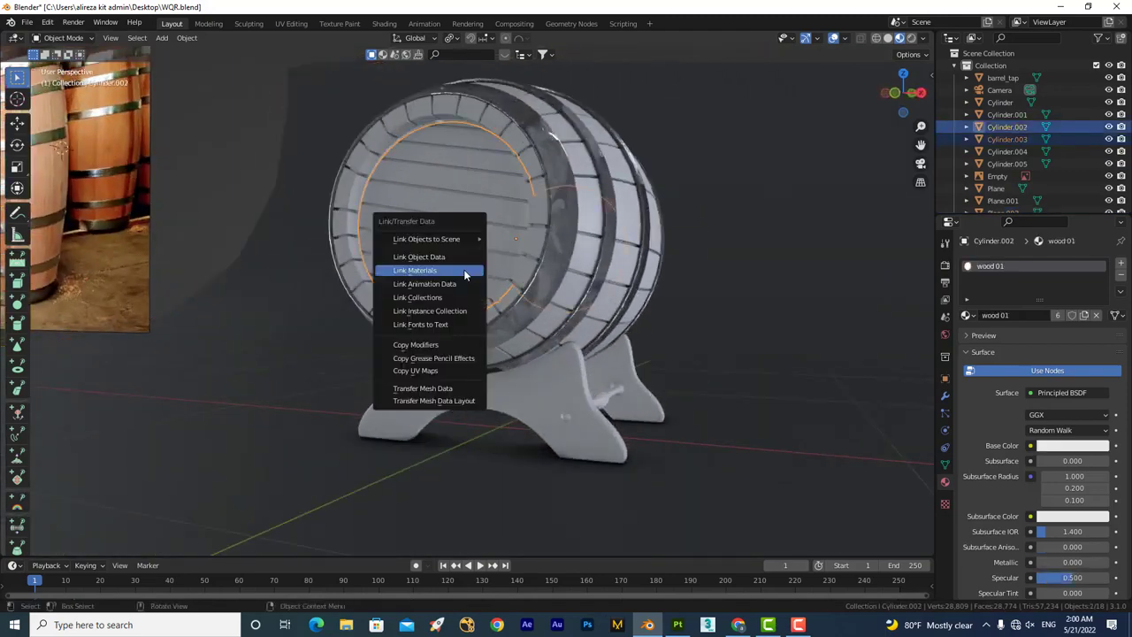
{"action": "left_click", "coordinate": [463, 271]}
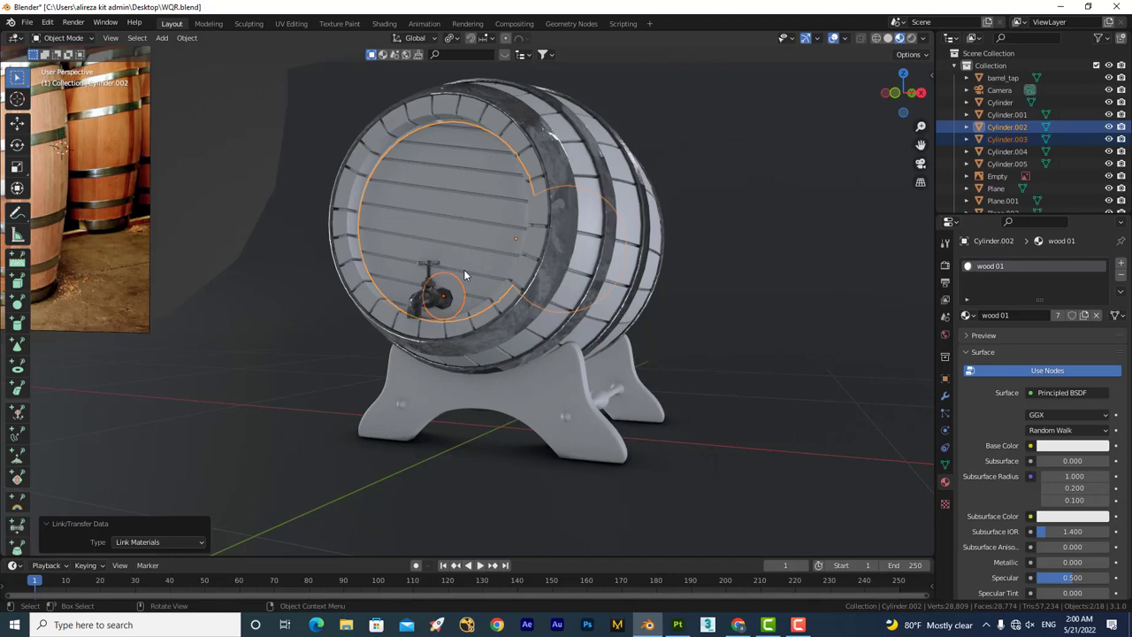
Select the metal hoops, barrel tap and Sphere.004 with the hoops active.
{"action": "left_click", "coordinate": [546, 237]}
{"action": "middle_click_drag", "start_coordinate": [546, 237], "coordinate": [563, 261]}
{"action": "scroll", "coordinate": [563, 261], "scroll_direction": "down", "scroll_amount": 3}
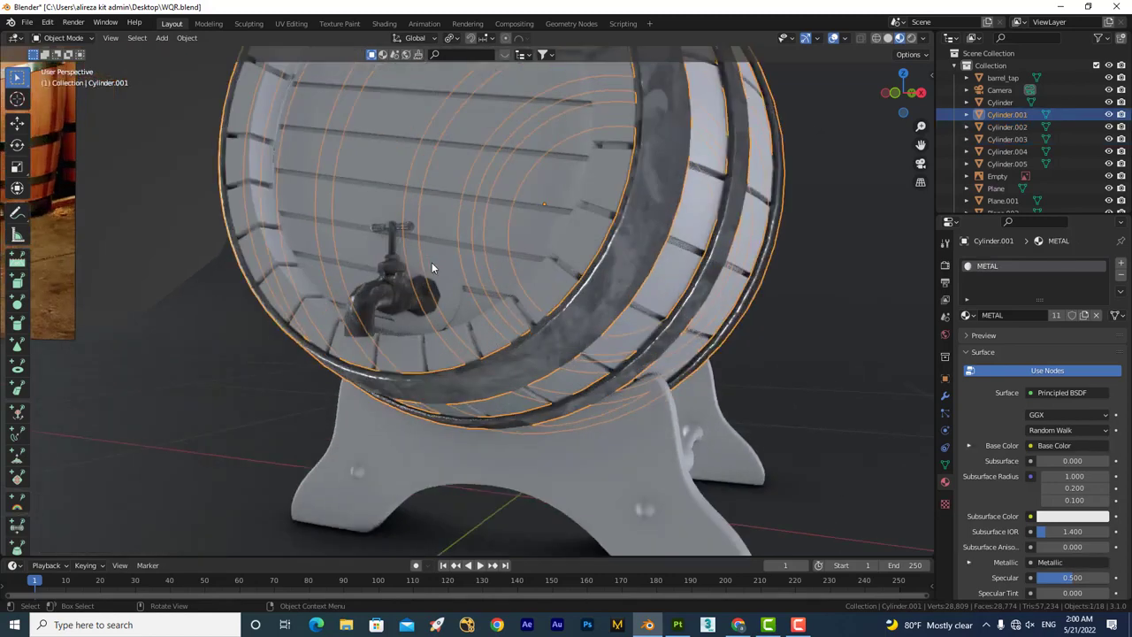
{"action": "scroll", "coordinate": [478, 272], "scroll_direction": "up", "scroll_amount": 6}
{"action": "left_click", "coordinate": [665, 296], "text": "shift"}
{"action": "middle_click_drag", "start_coordinate": [665, 296], "coordinate": [681, 266]}
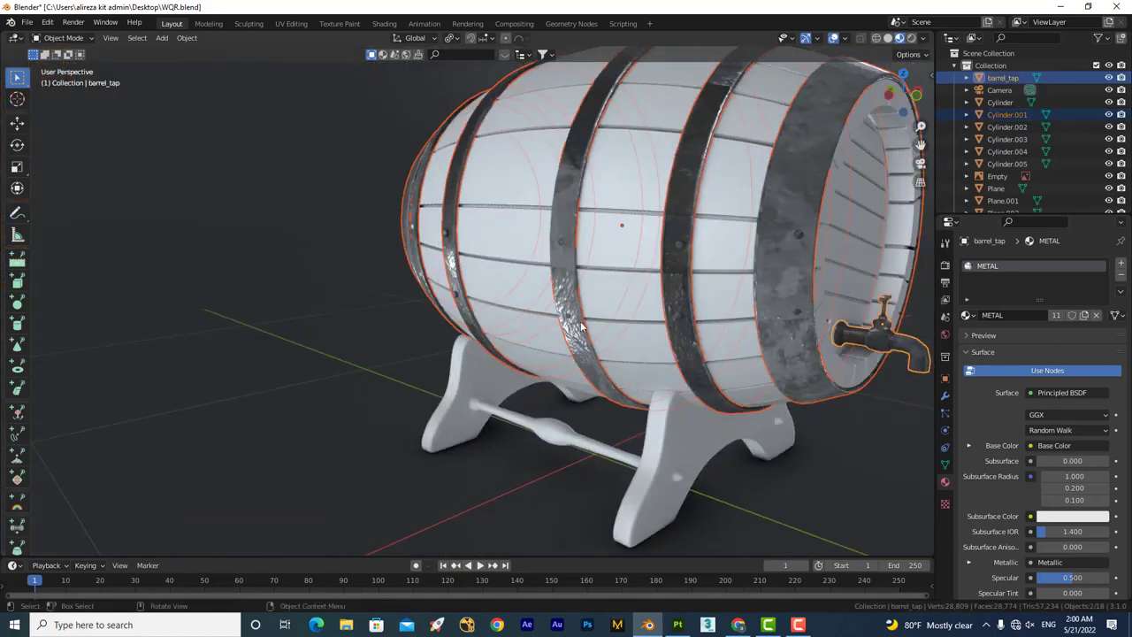
{"action": "left_click", "coordinate": [566, 243], "text": "shift"}
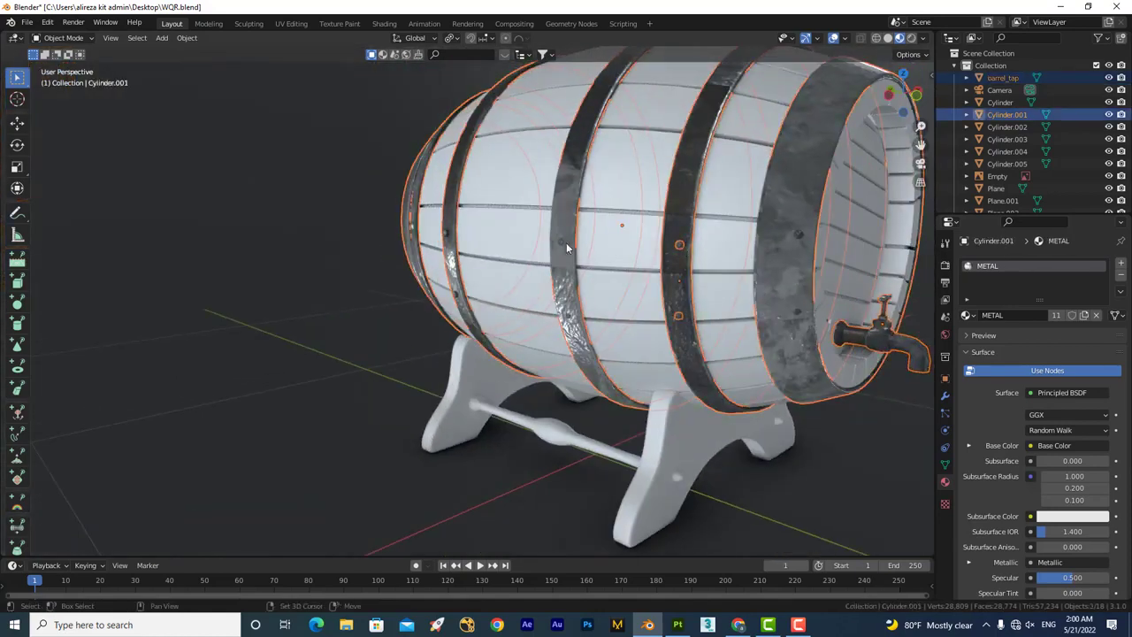
{"action": "left_click", "coordinate": [564, 246], "text": "shift"}
{"action": "middle_click_drag", "start_coordinate": [594, 232], "coordinate": [506, 257]}
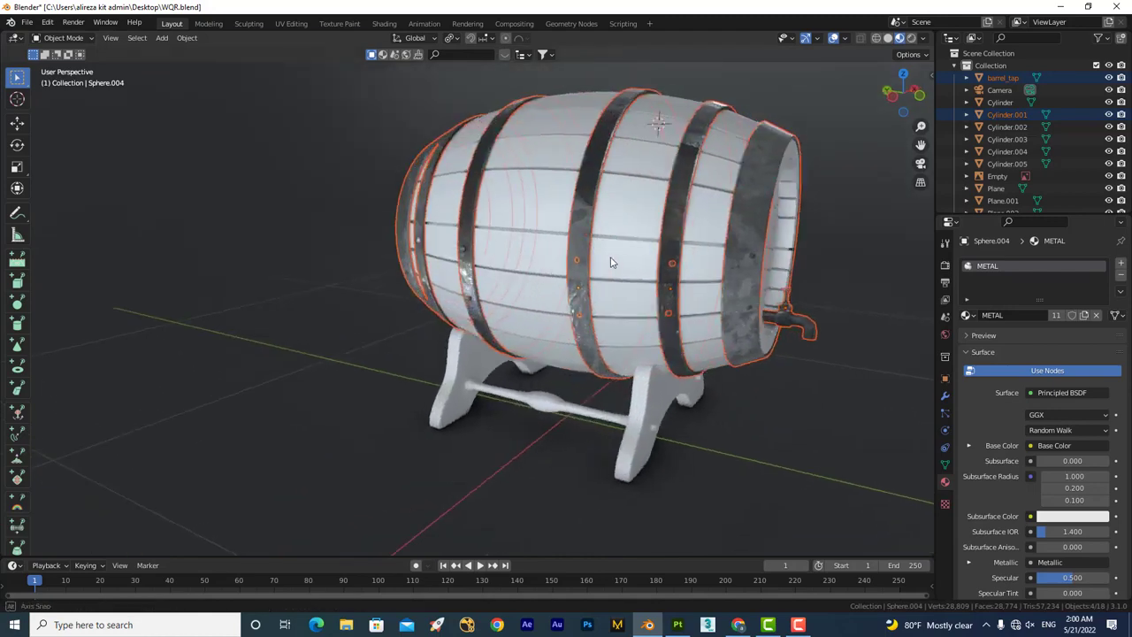
Add the rivets on both metal bands to the selection, keeping the metal hoops active.
{"action": "left_click", "coordinate": [485, 249], "text": "shift"}
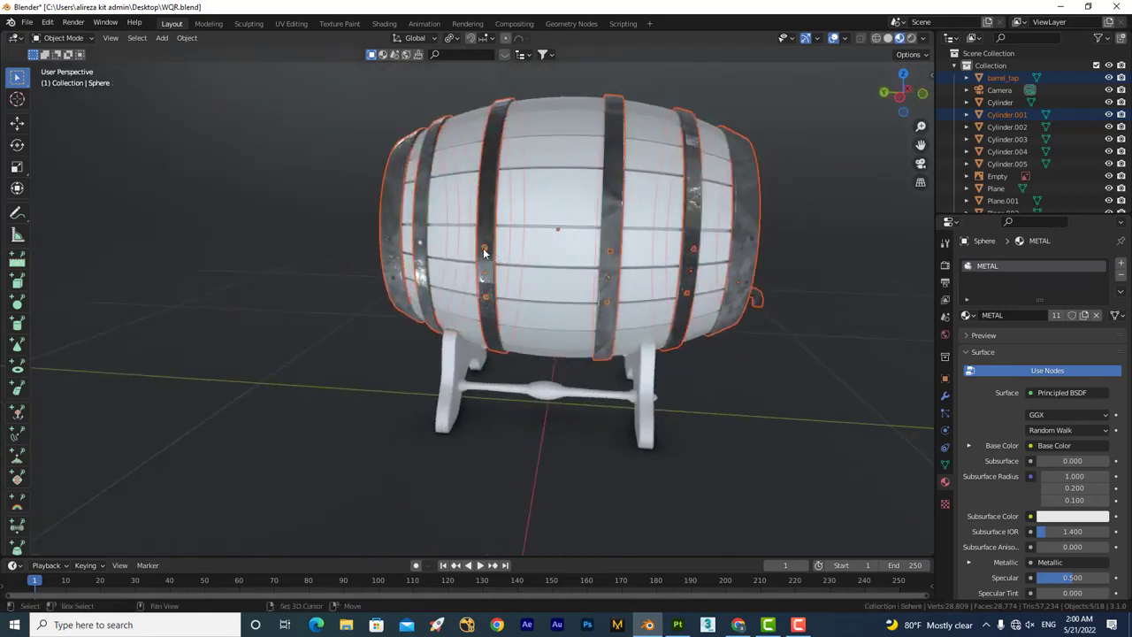
{"action": "left_click", "coordinate": [422, 247], "text": "shift"}
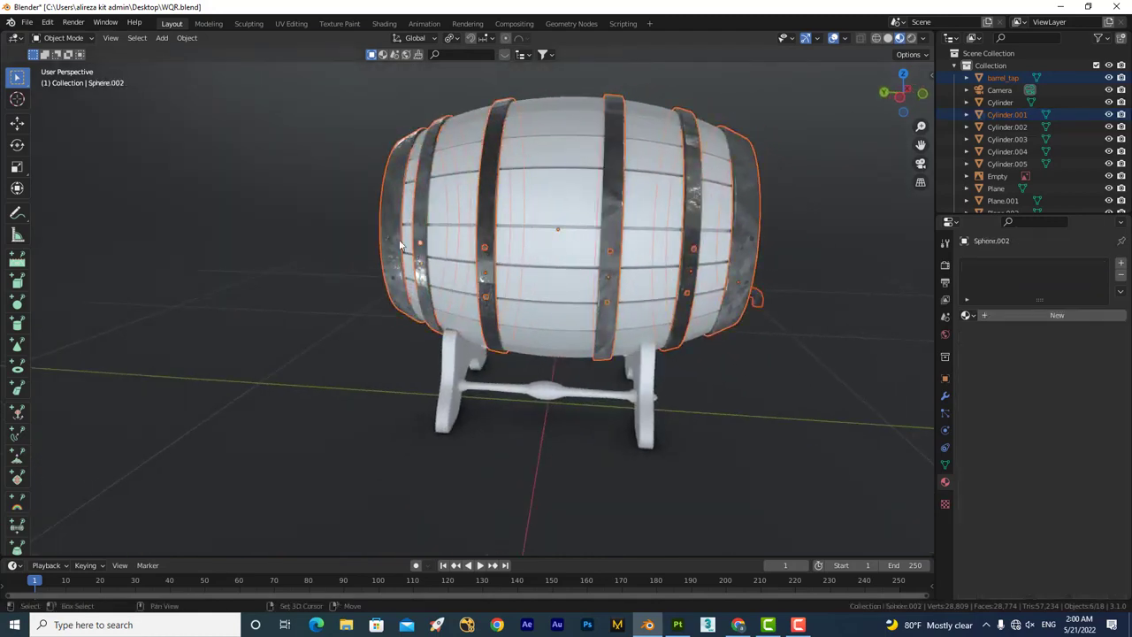
{"action": "left_click", "coordinate": [485, 254], "text": "shift"}
{"action": "middle_click_drag", "start_coordinate": [611, 264], "coordinate": [460, 272]}
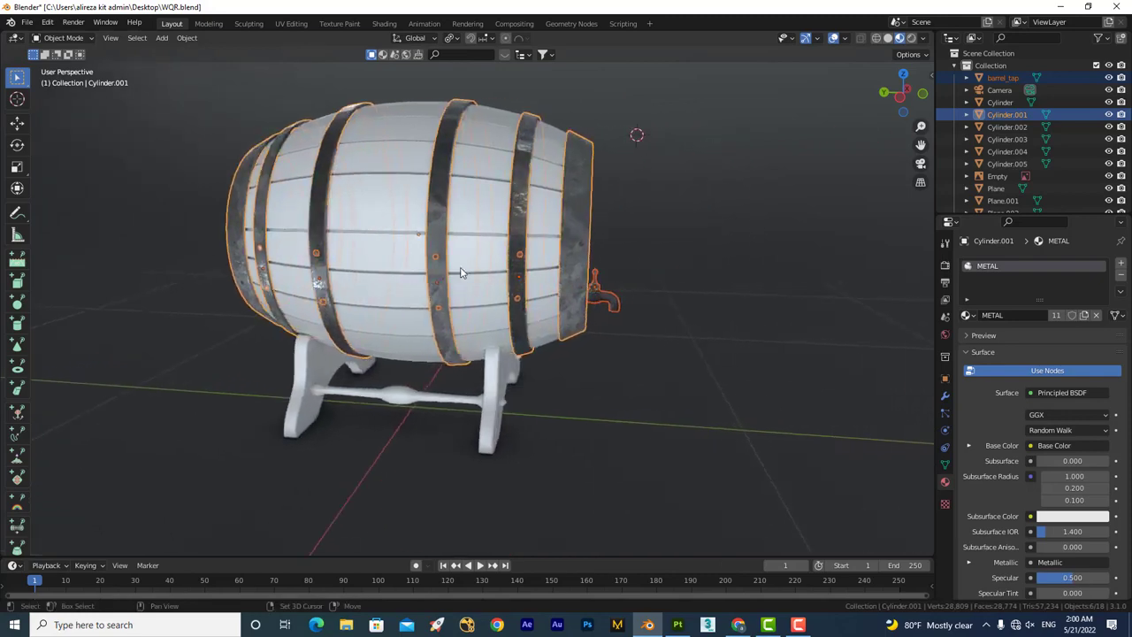
{"action": "left_click", "coordinate": [580, 247], "text": "shift"}
{"action": "middle_click_drag", "start_coordinate": [324, 255], "coordinate": [320, 264]}
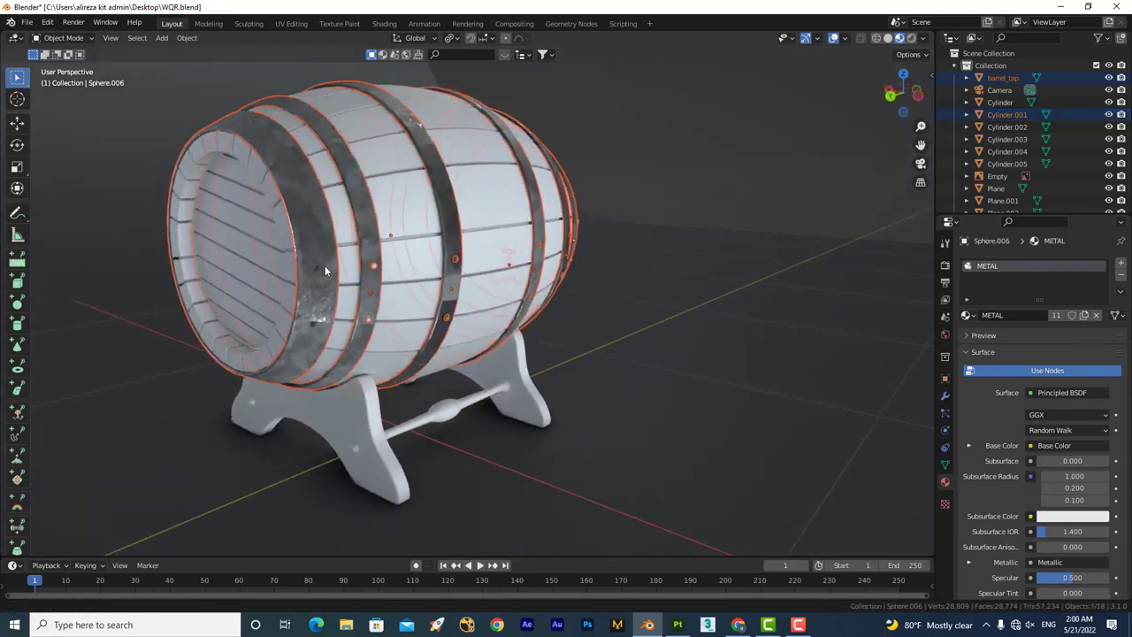
{"action": "left_click", "coordinate": [323, 271], "text": "shift"}
{"action": "left_click", "coordinate": [321, 266], "text": "shift"}
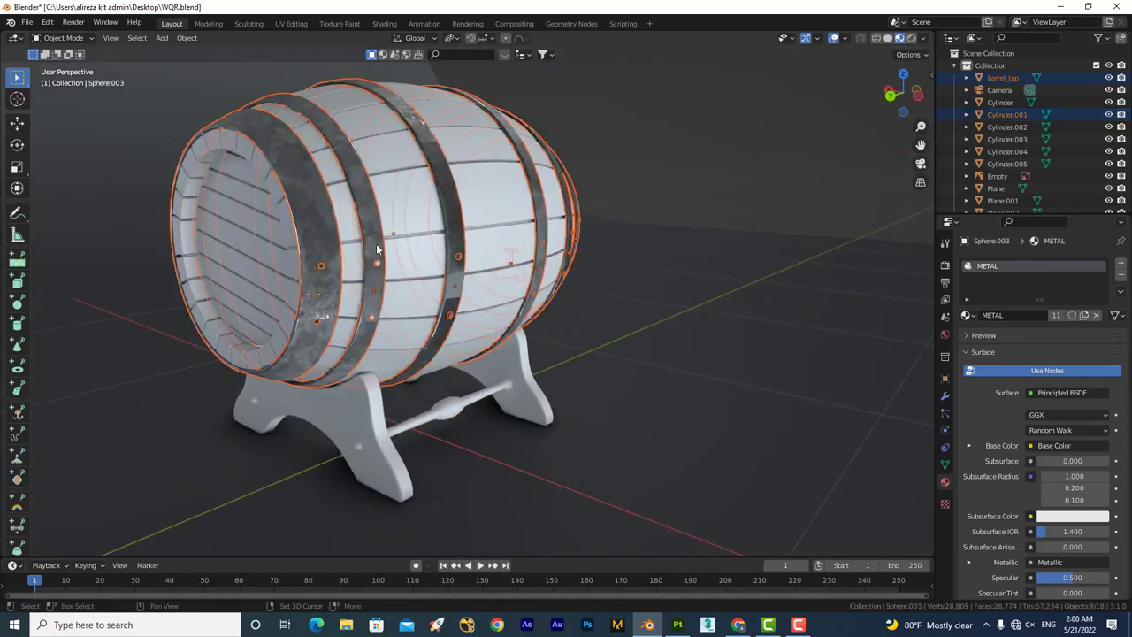
{"action": "left_click", "coordinate": [416, 255], "text": "ctrl"}
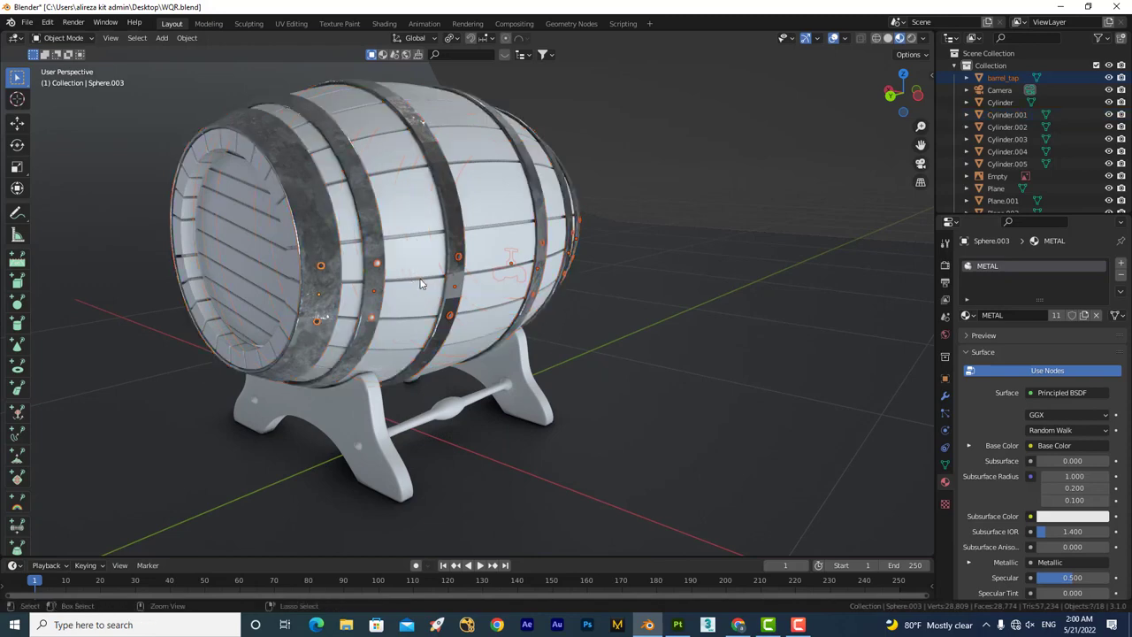
{"action": "mouse_move", "coordinate": [416, 281]}
{"action": "middle_mouse_down"}
{"action": "mouse_move", "coordinate": [369, 239]}
{"action": "mouse_move", "coordinate": [460, 221]}
{"action": "middle_mouse_up"}
{"action": "left_click", "coordinate": [370, 239], "text": "shift"}
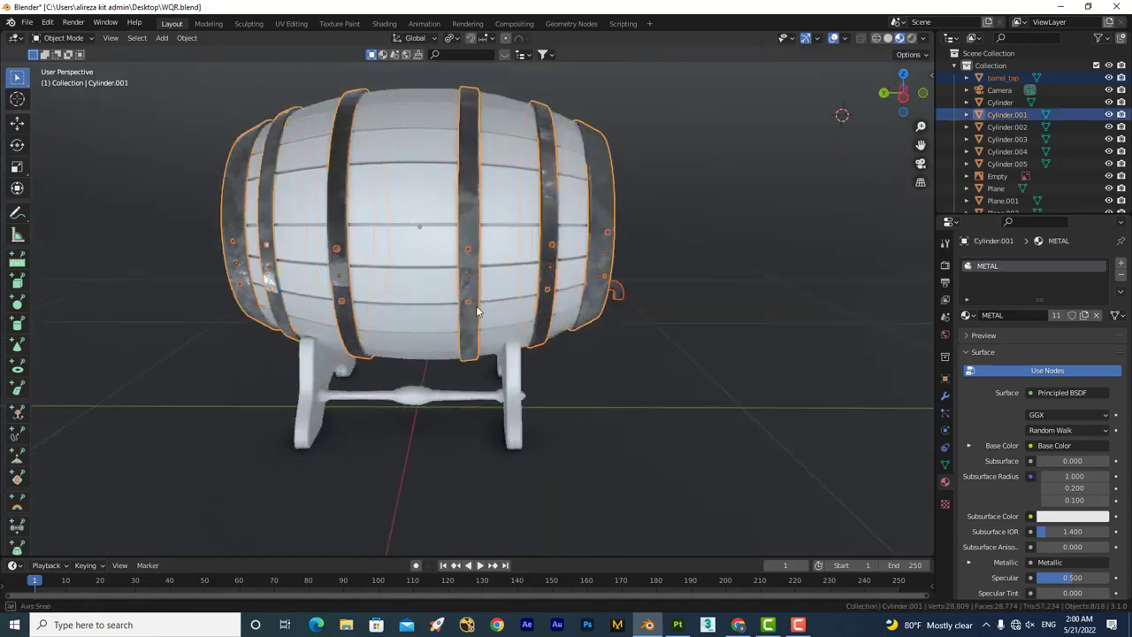
Remove the METAL material from the hoops and create a new material named 'metal 01'.
{"action": "left_click", "coordinate": [968, 315]}
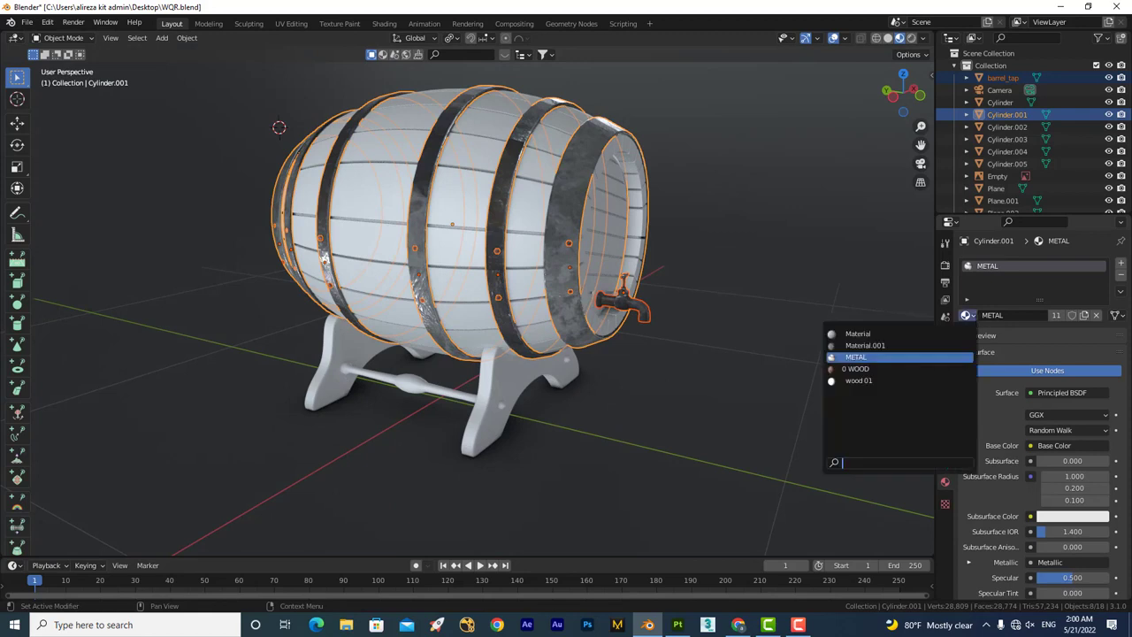
{"action": "left_click", "coordinate": [1120, 263]}
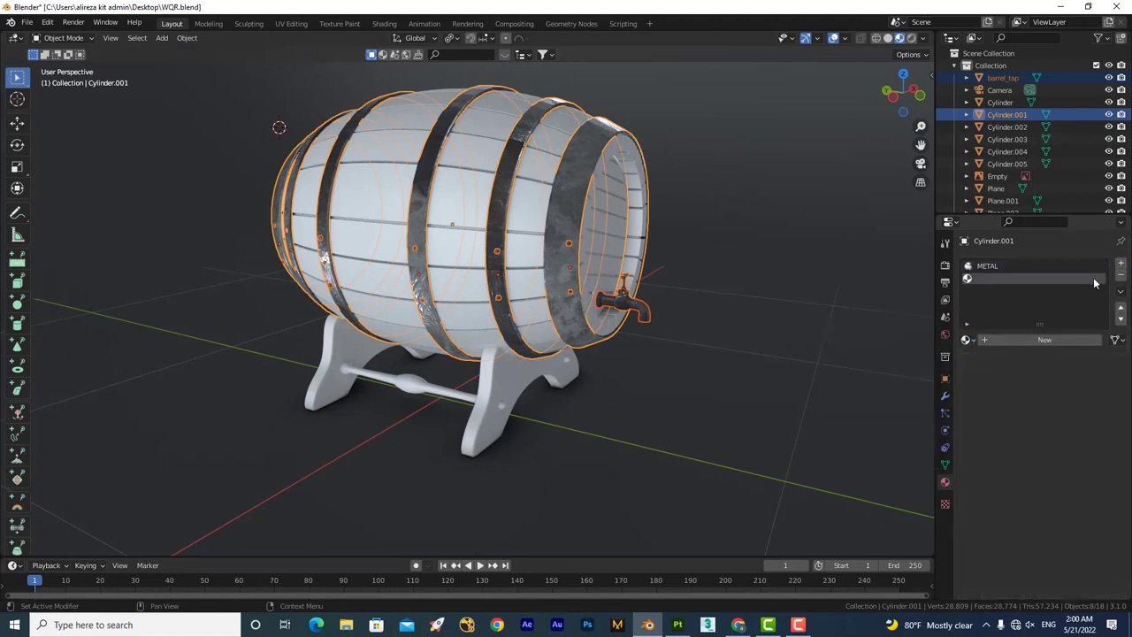
{"action": "left_click", "coordinate": [1095, 267]}
{"action": "left_click", "coordinate": [1120, 275]}
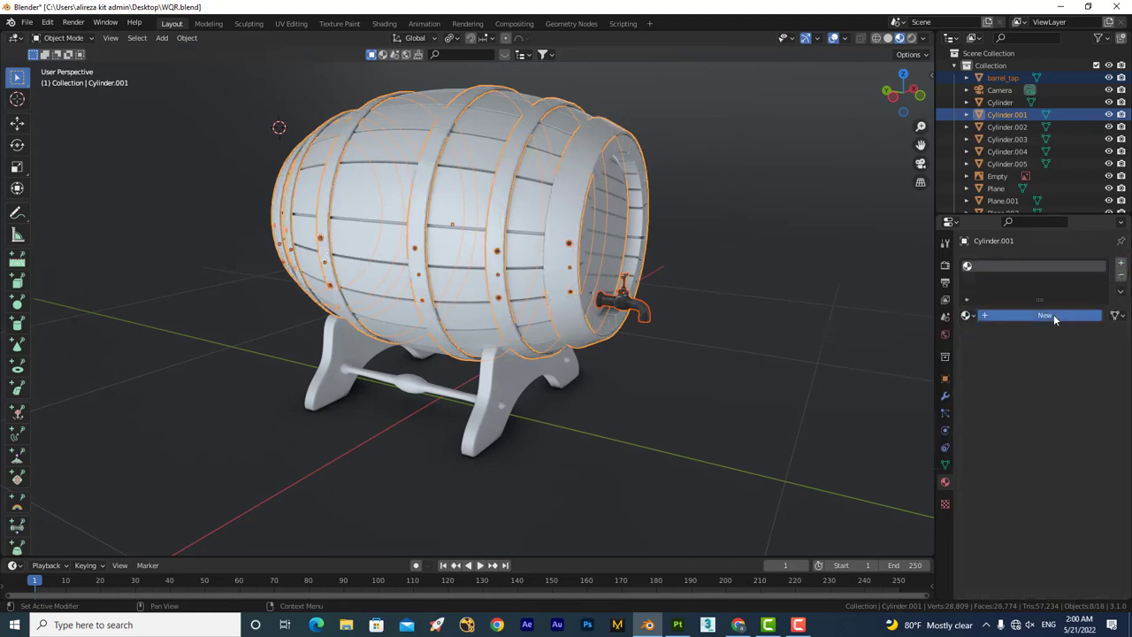
{"action": "left_click", "coordinate": [1054, 314]}
{"action": "double_click", "coordinate": [1031, 314]}
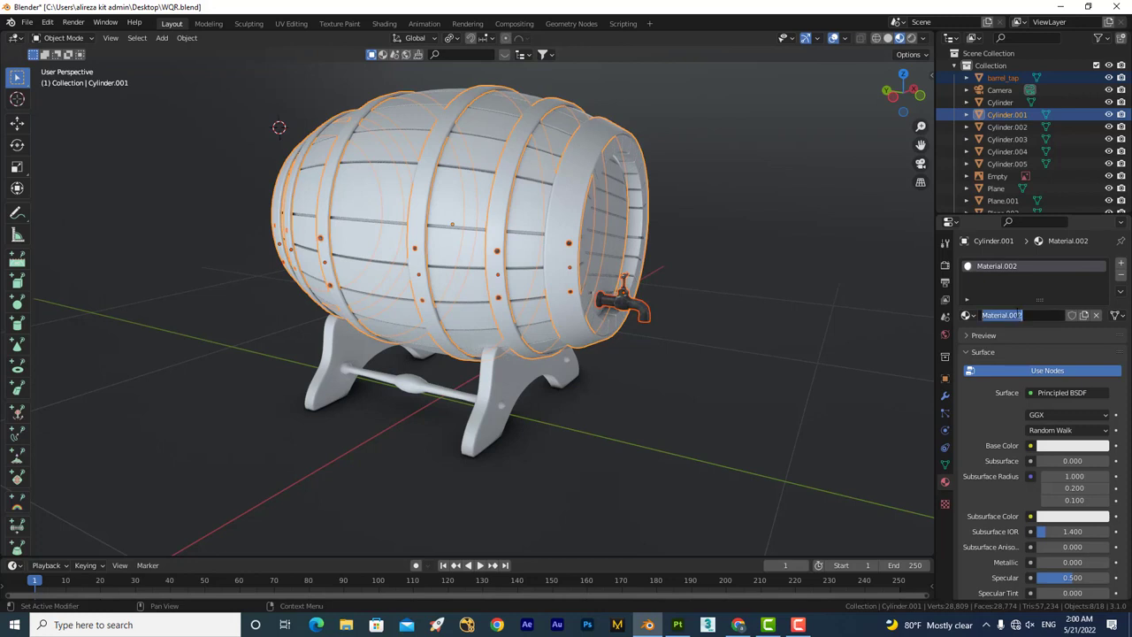
{"action": "type", "text": "metal 01"}
{"action": "key", "text": "Return"}
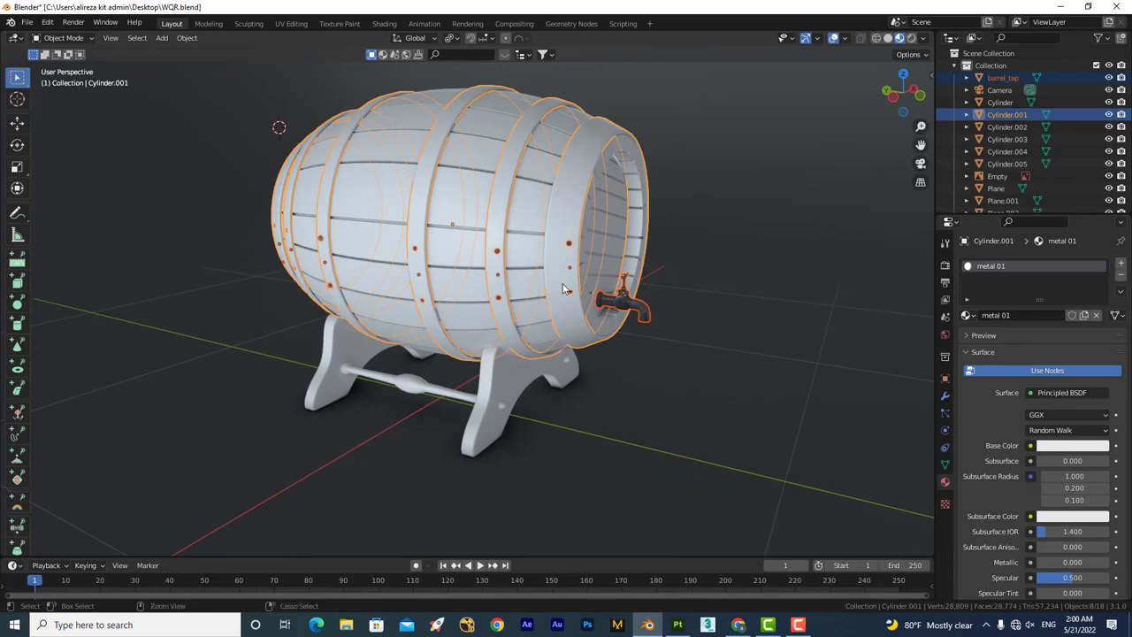
Link the metal 01 material from the hoops to the other selected objects with Ctrl+L.
{"action": "key", "text": "ctrl+l"}
{"action": "left_click", "coordinate": [564, 287]}
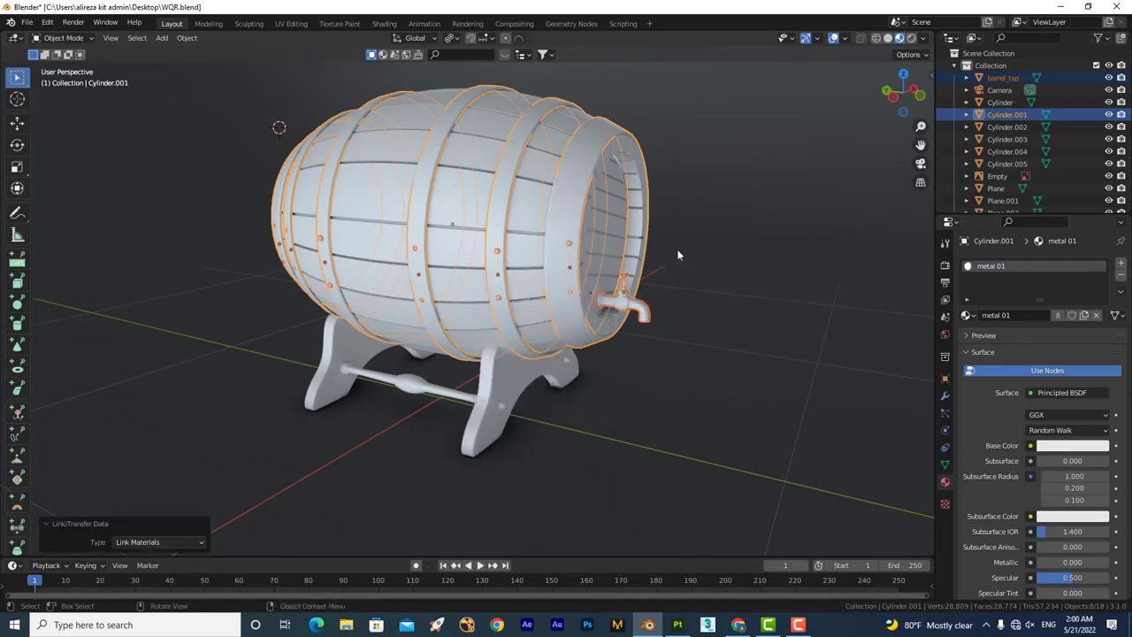
{"action": "left_click", "coordinate": [711, 253]}
{"action": "scroll", "coordinate": [568, 235], "scroll_direction": "up", "scroll_amount": 5}
Select all objects in the barrel scene with A and switch them into Edit Mode.
{"action": "scroll", "coordinate": [487, 248], "scroll_direction": "down", "scroll_amount": 5}
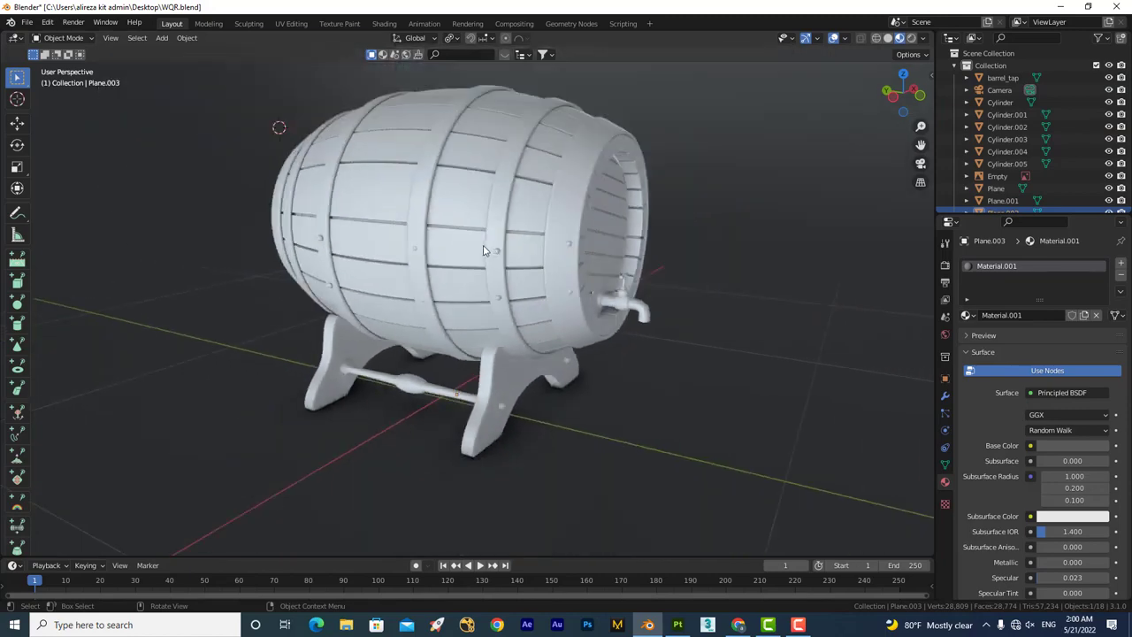
{"action": "scroll", "coordinate": [486, 250], "scroll_direction": "down", "scroll_amount": 3}
{"action": "middle_click_drag", "start_coordinate": [485, 251], "coordinate": [421, 249]}
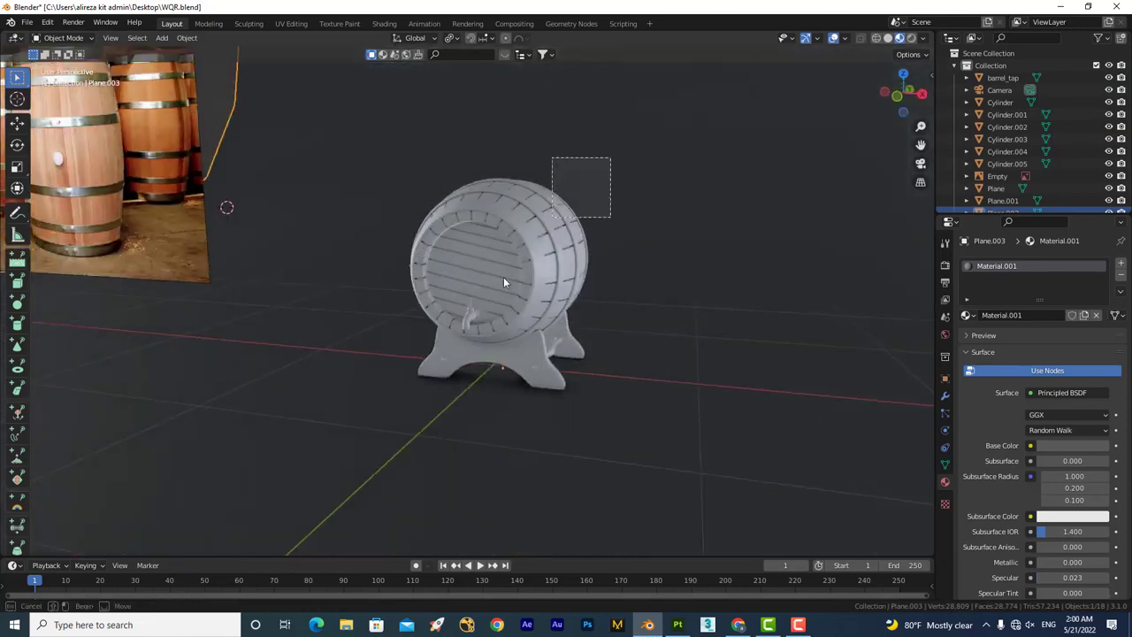
{"action": "key", "text": "a"}
{"action": "middle_click_drag", "start_coordinate": [451, 387], "coordinate": [576, 349]}
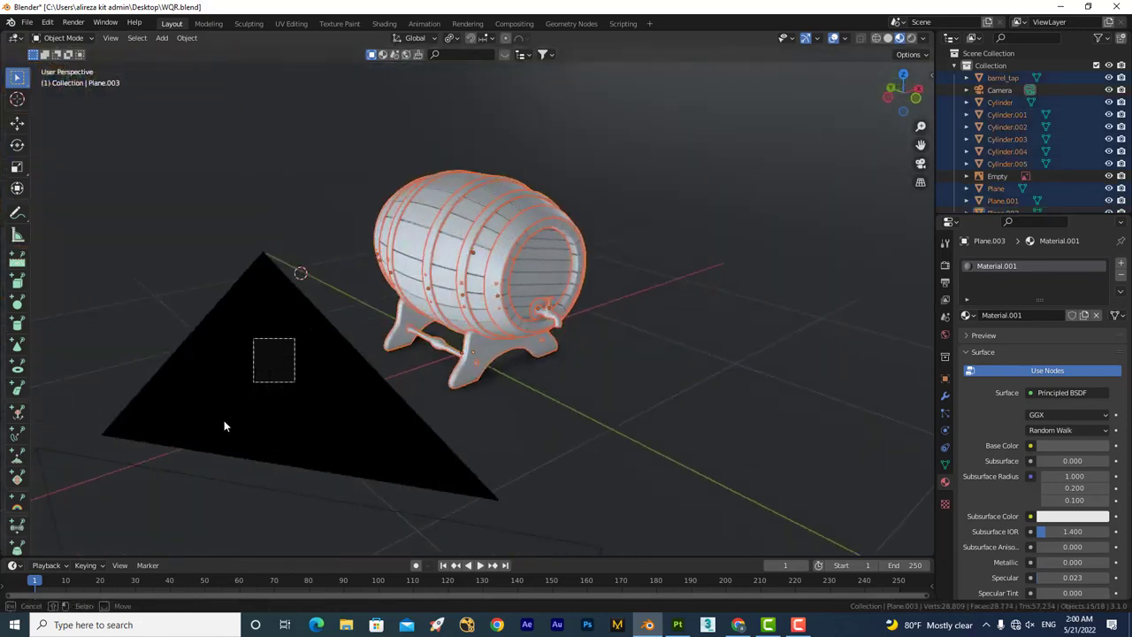
{"action": "middle_click_drag", "start_coordinate": [548, 352], "coordinate": [585, 249]}
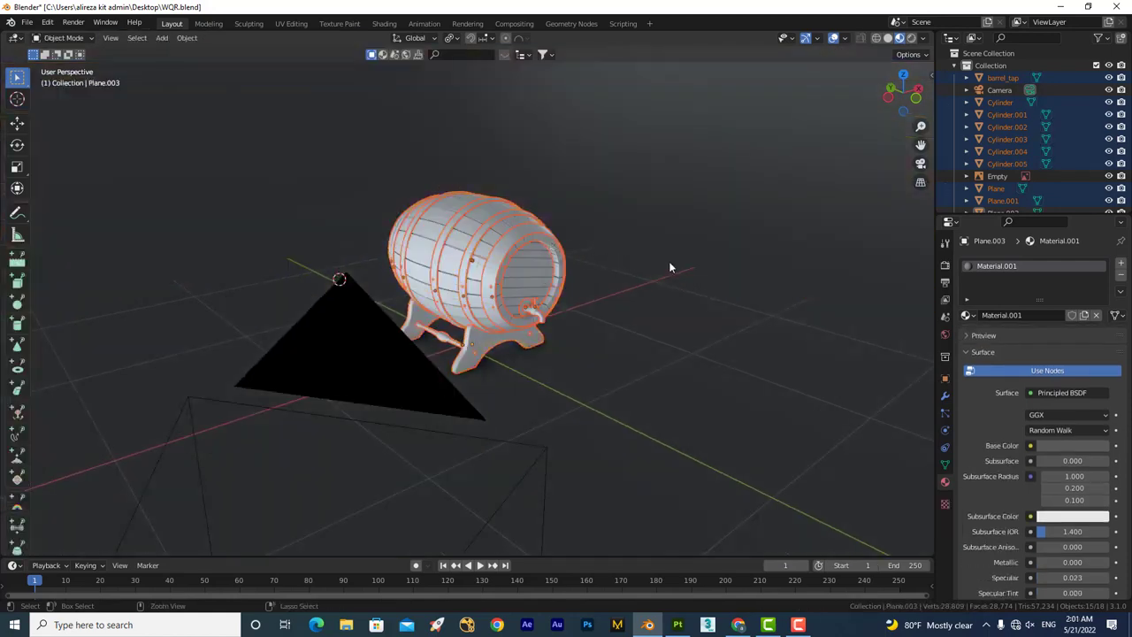
{"action": "scroll", "coordinate": [623, 377], "scroll_direction": "down", "scroll_amount": 5}
{"action": "scroll", "coordinate": [601, 366], "scroll_direction": "up", "scroll_amount": 4}
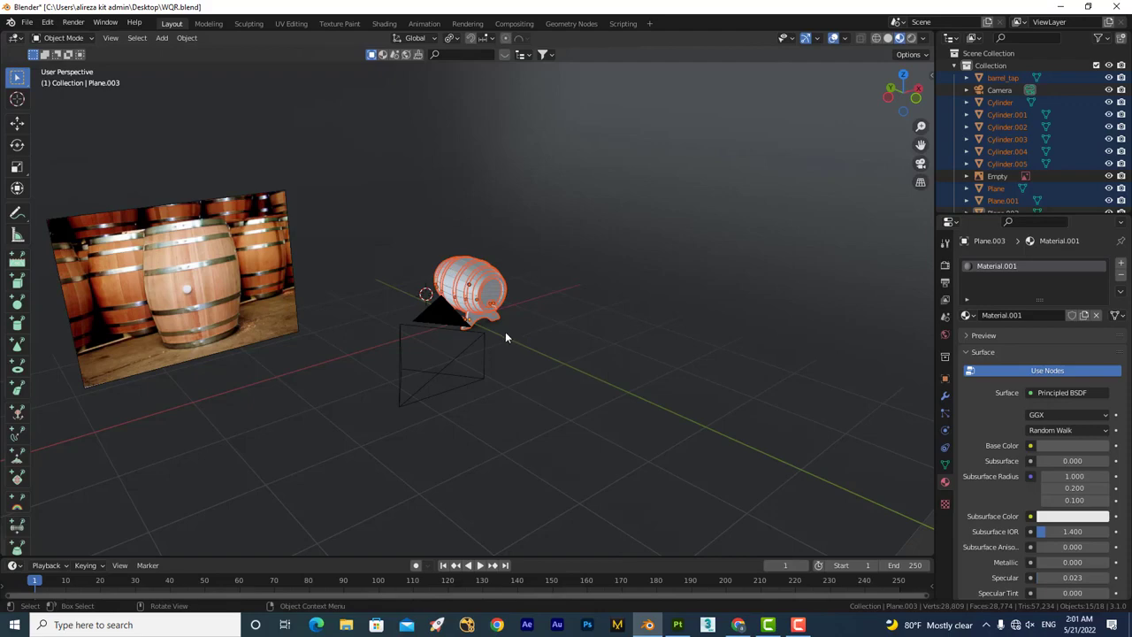
{"action": "key", "text": "Tab"}
{"action": "middle_click_drag", "start_coordinate": [484, 314], "coordinate": [502, 301]}
Make Cylinder.002 the active edited mesh.
{"action": "key", "text": "alt+q"}
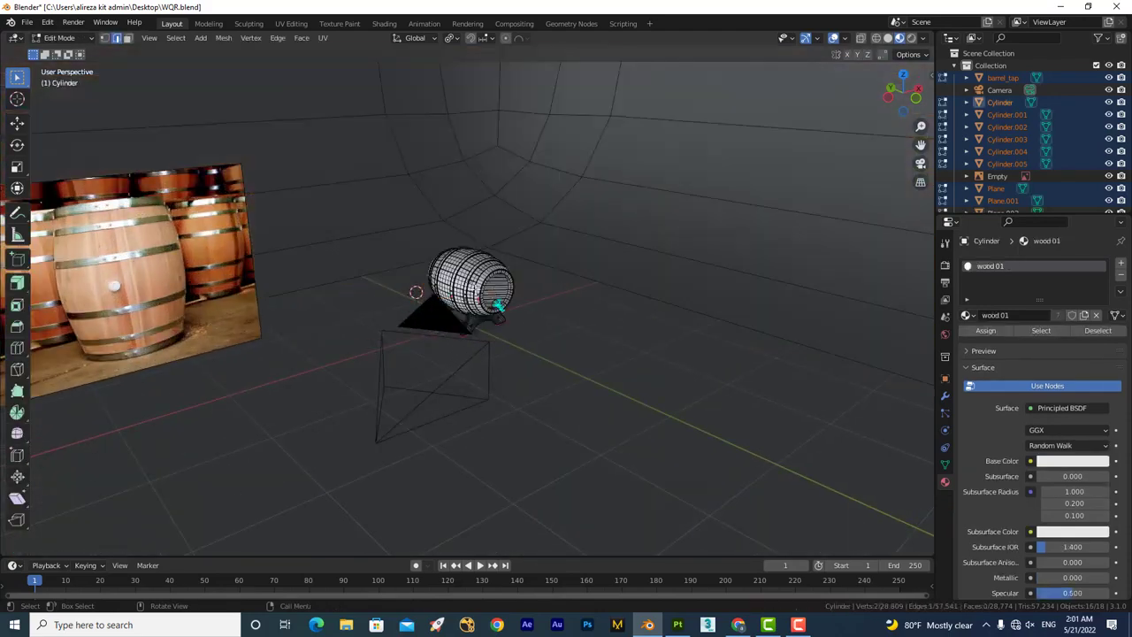
{"action": "key", "text": "KP_Decimal"}
{"action": "scroll", "coordinate": [501, 301], "scroll_direction": "down", "scroll_amount": 1}
{"action": "key", "text": "alt+q"}
{"action": "scroll", "coordinate": [629, 215], "scroll_direction": "up", "scroll_amount": 3}
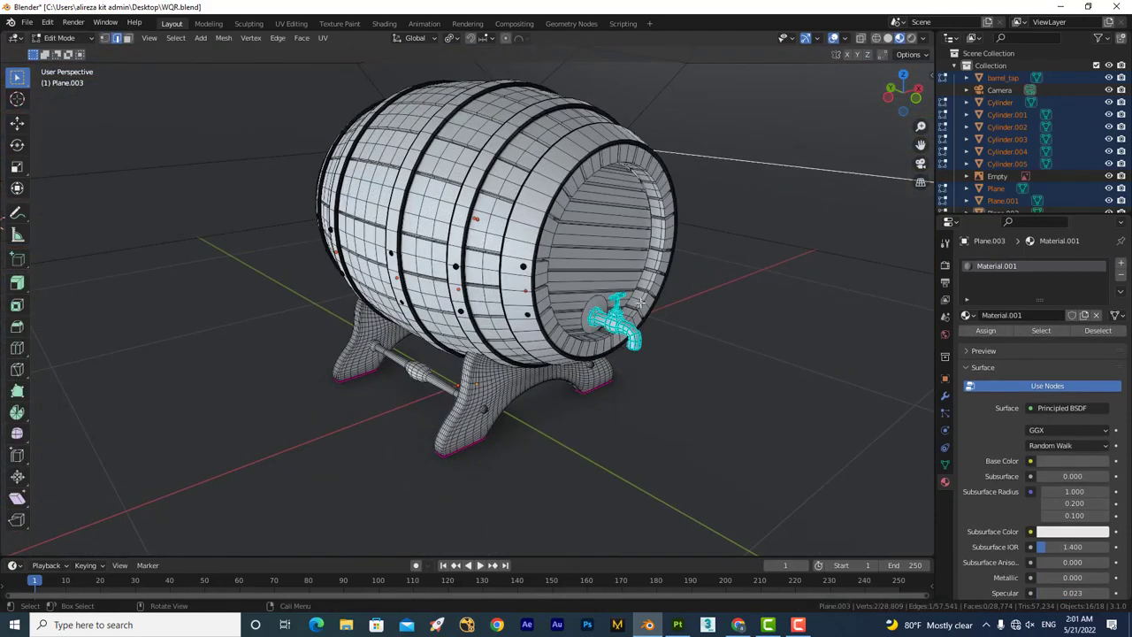
{"action": "key", "text": "alt+q"}
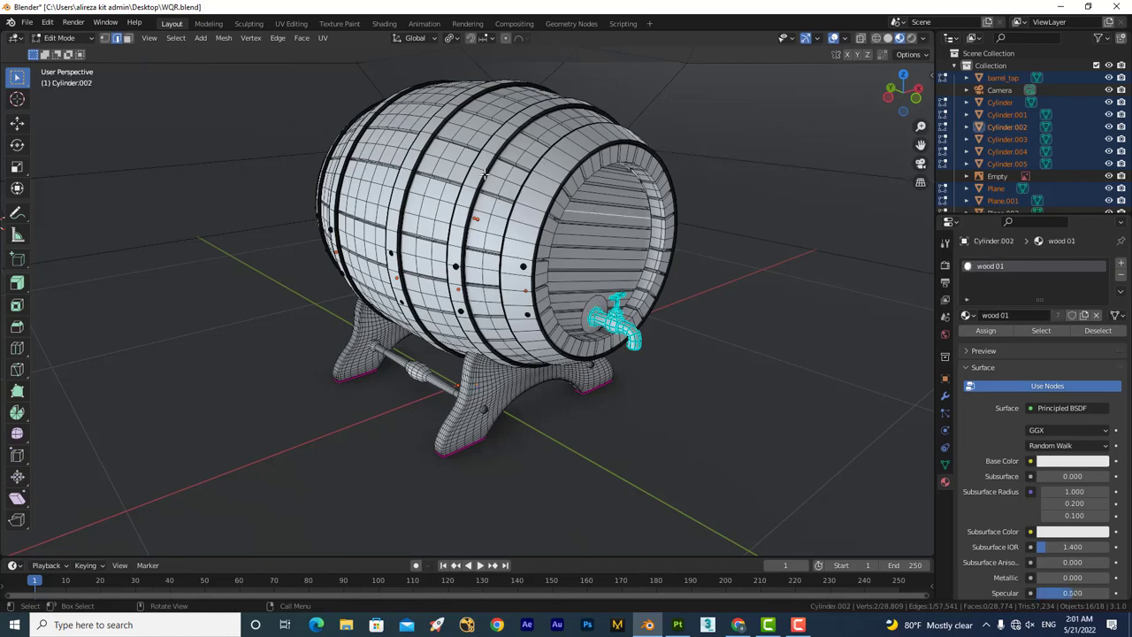
Select the wood 01 faces and unwrap them with Smart UV Project.
{"action": "left_click", "coordinate": [1041, 331]}
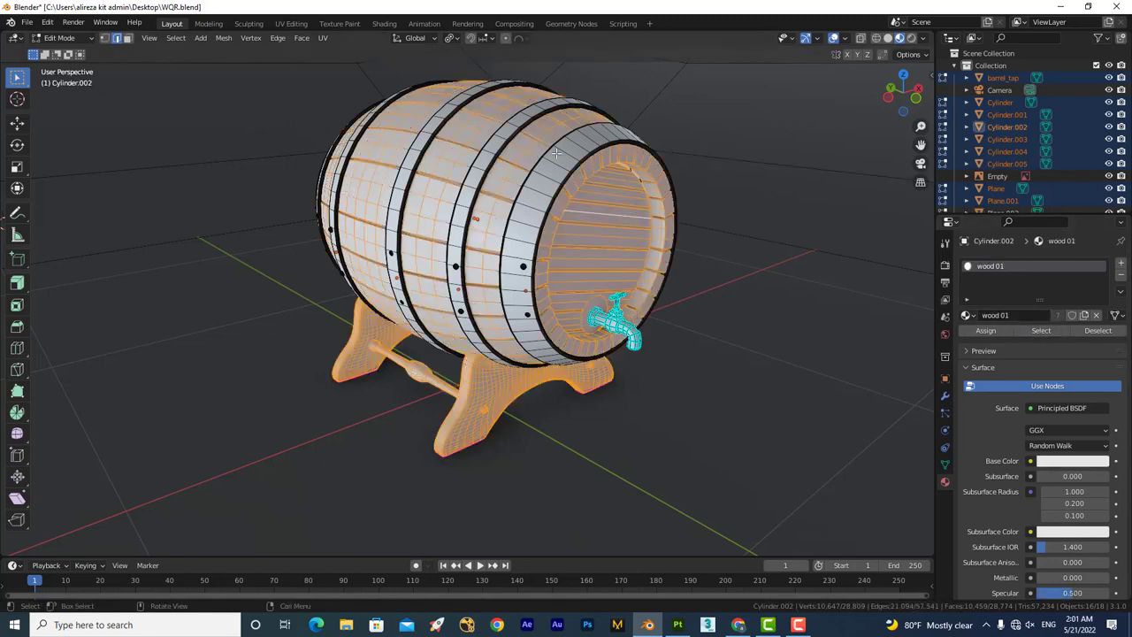
{"action": "key", "text": "u"}
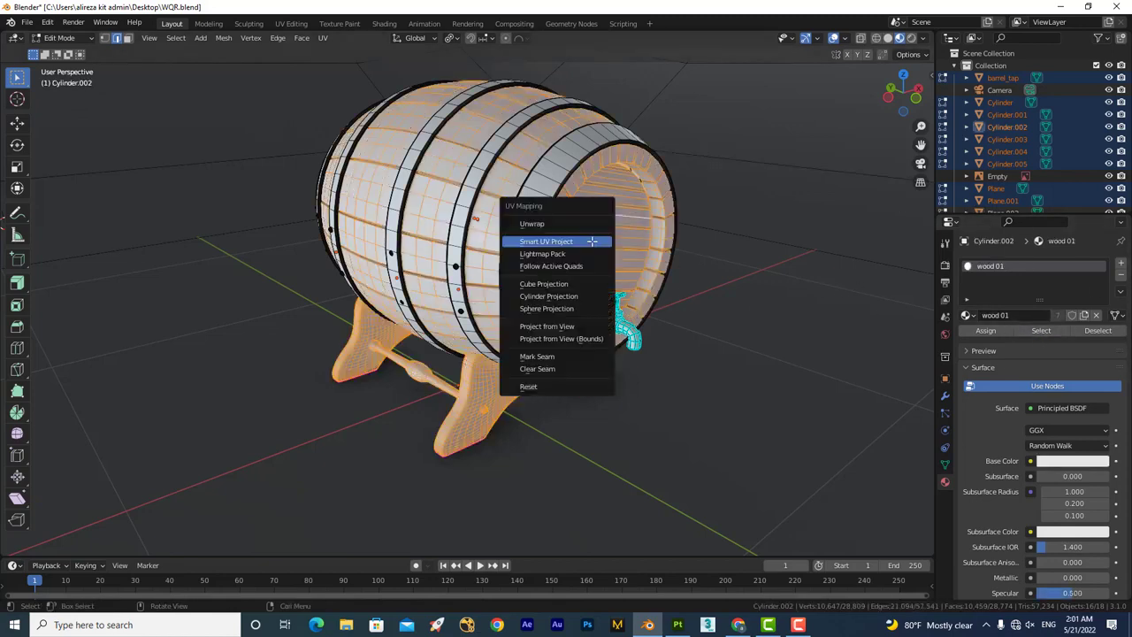
{"action": "left_click", "coordinate": [591, 242]}
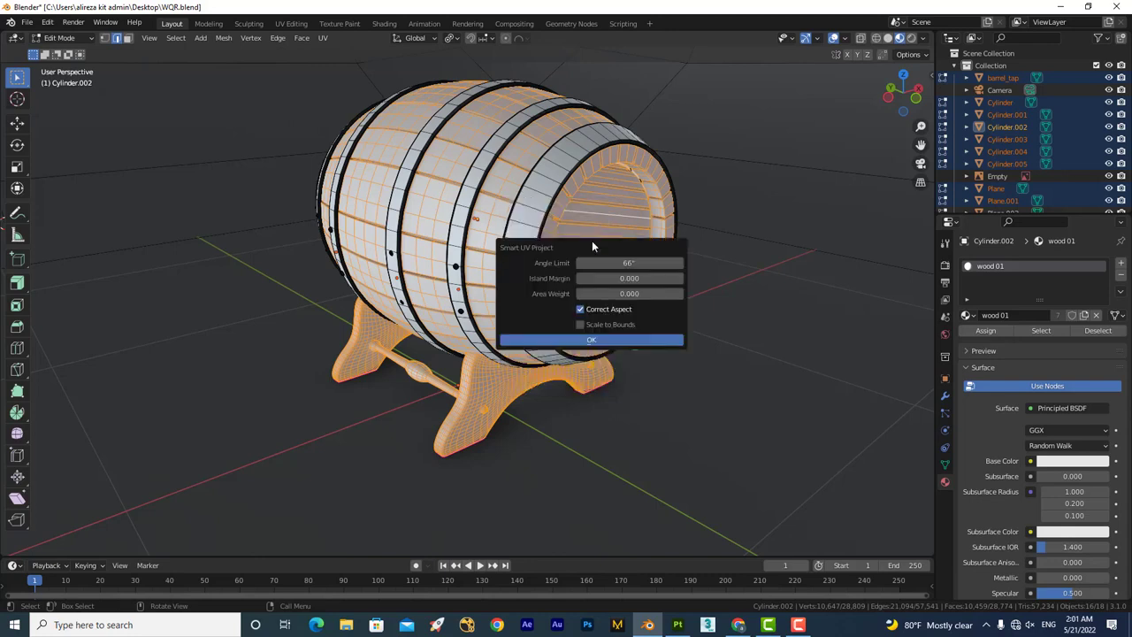
{"action": "left_click", "coordinate": [602, 341]}
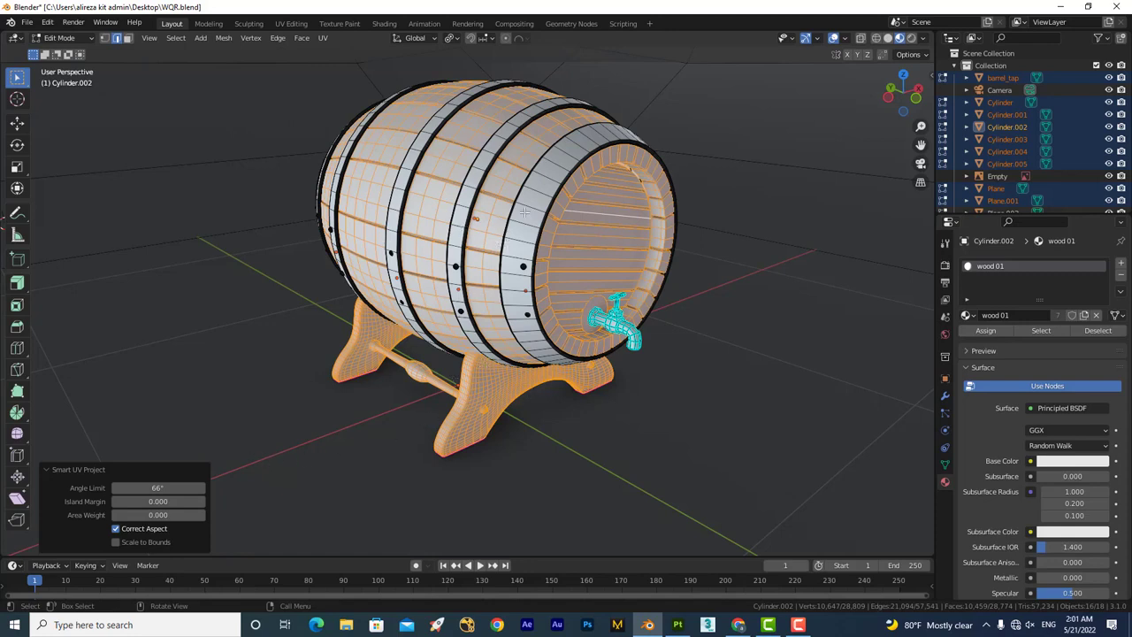
Recalculate the normals of Cylinder.001's metal 01 hoop faces to point outward, then leave Edit Mode.
{"action": "left_click", "coordinate": [546, 186]}
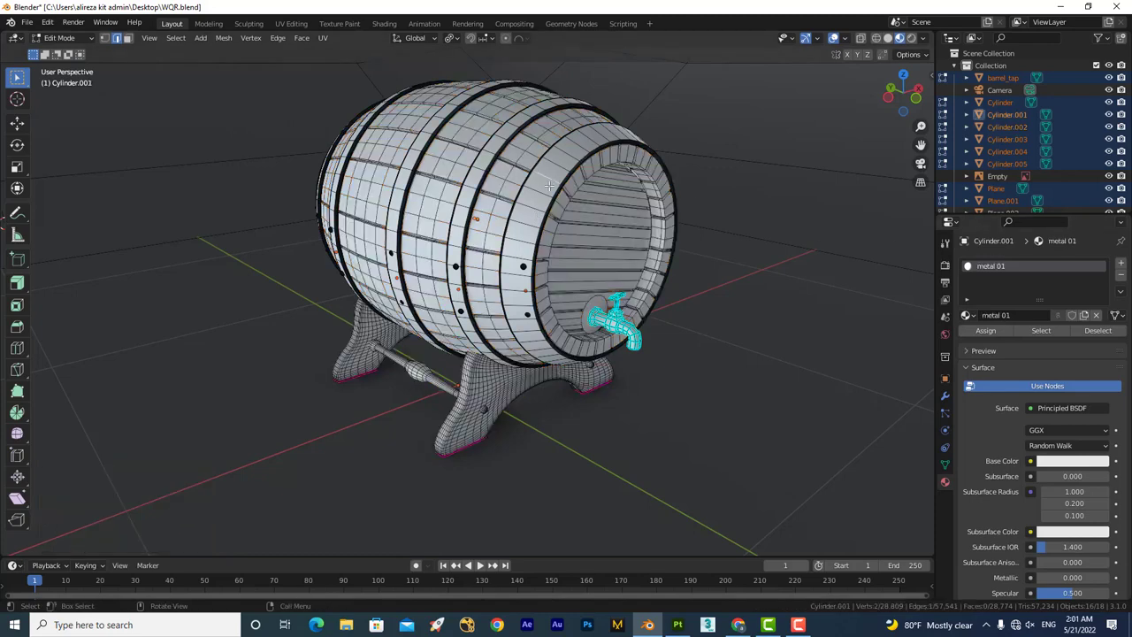
{"action": "left_click", "coordinate": [1040, 330]}
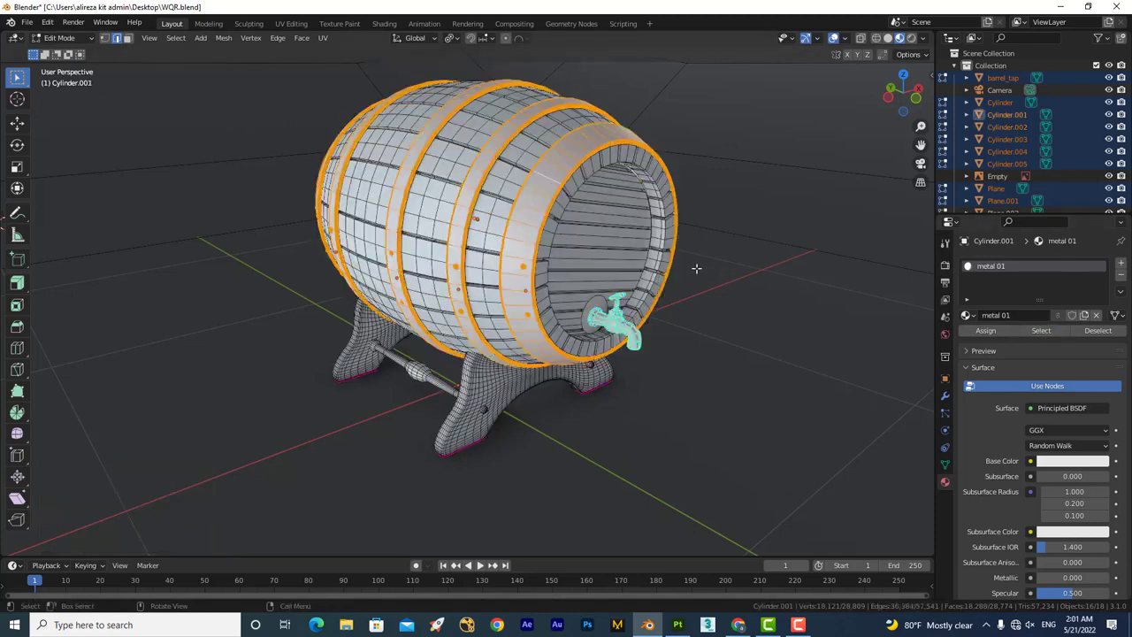
{"action": "key", "text": "a"}
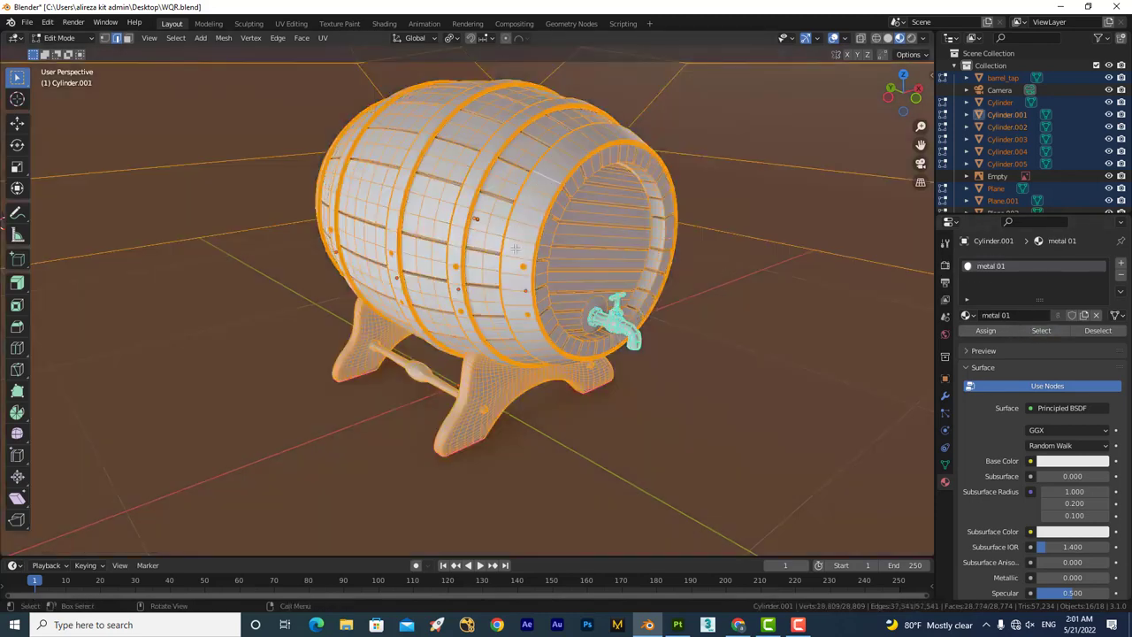
{"action": "key", "text": "ctrl+z"}
{"action": "key", "text": "ctrl+z"}
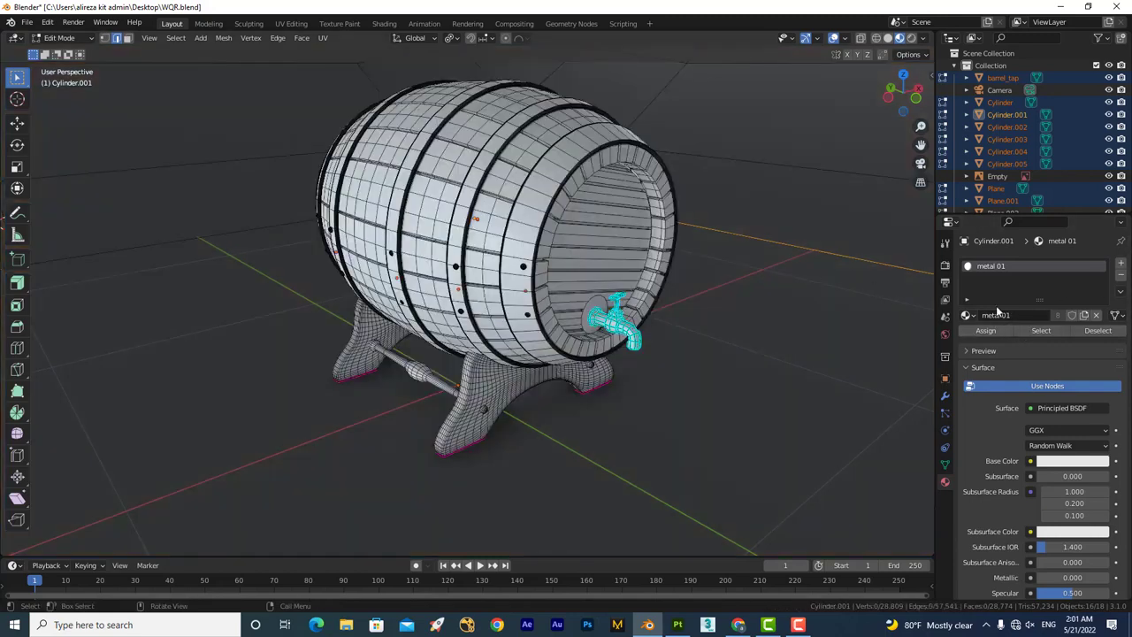
{"action": "left_click", "coordinate": [1041, 330]}
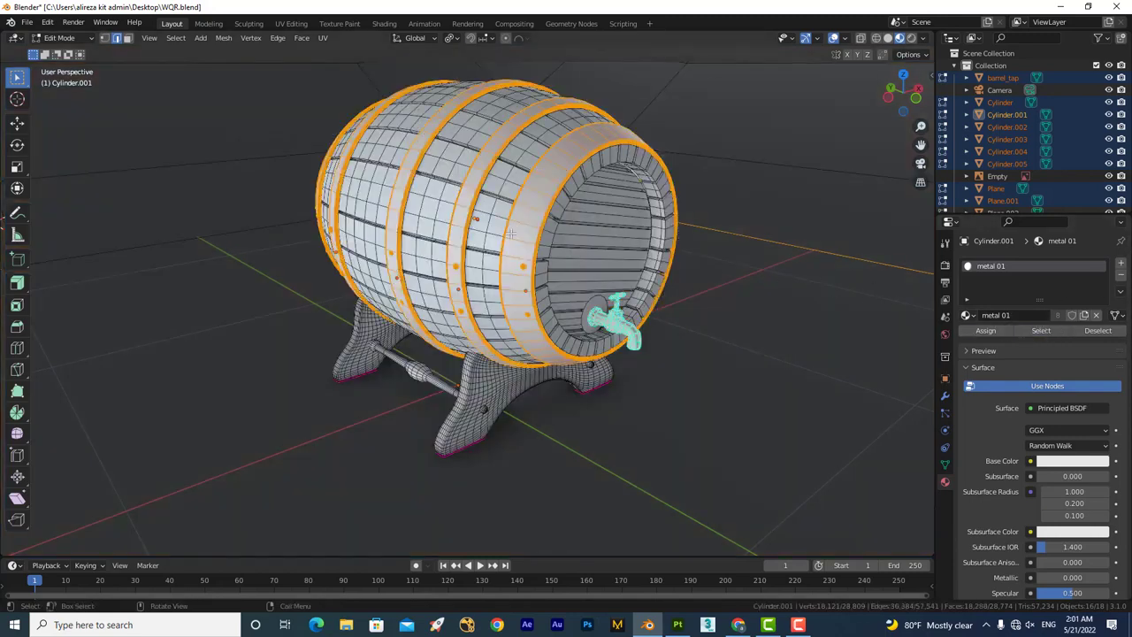
{"action": "key", "text": "alt"}
{"action": "key", "text": "alt+n"}
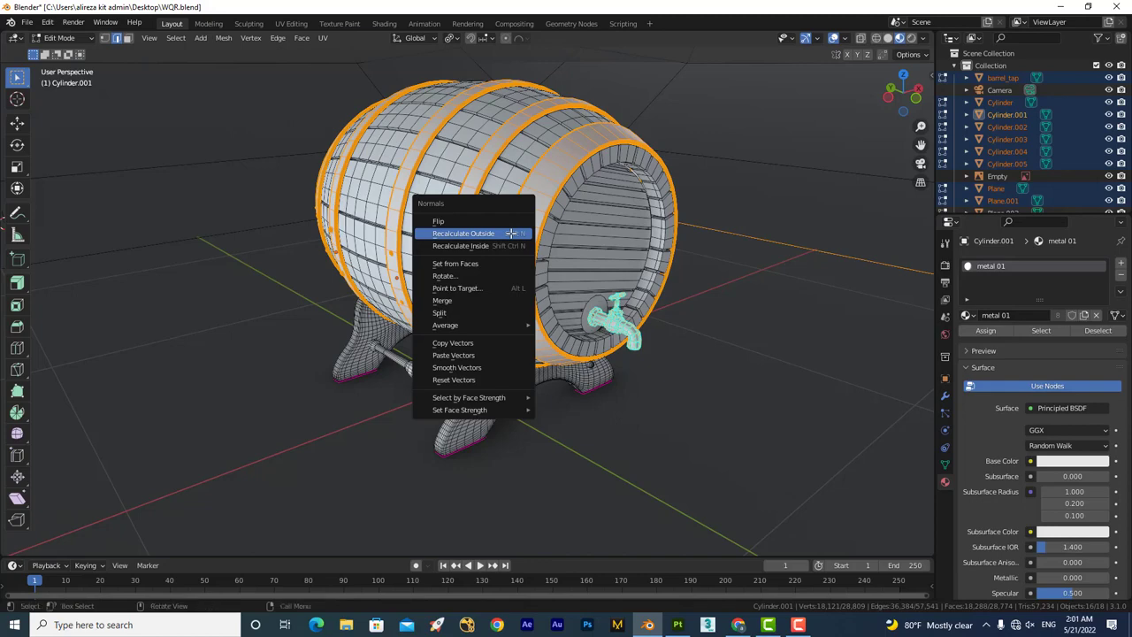
{"action": "left_click", "coordinate": [511, 235]}
{"action": "key", "text": "Tab"}
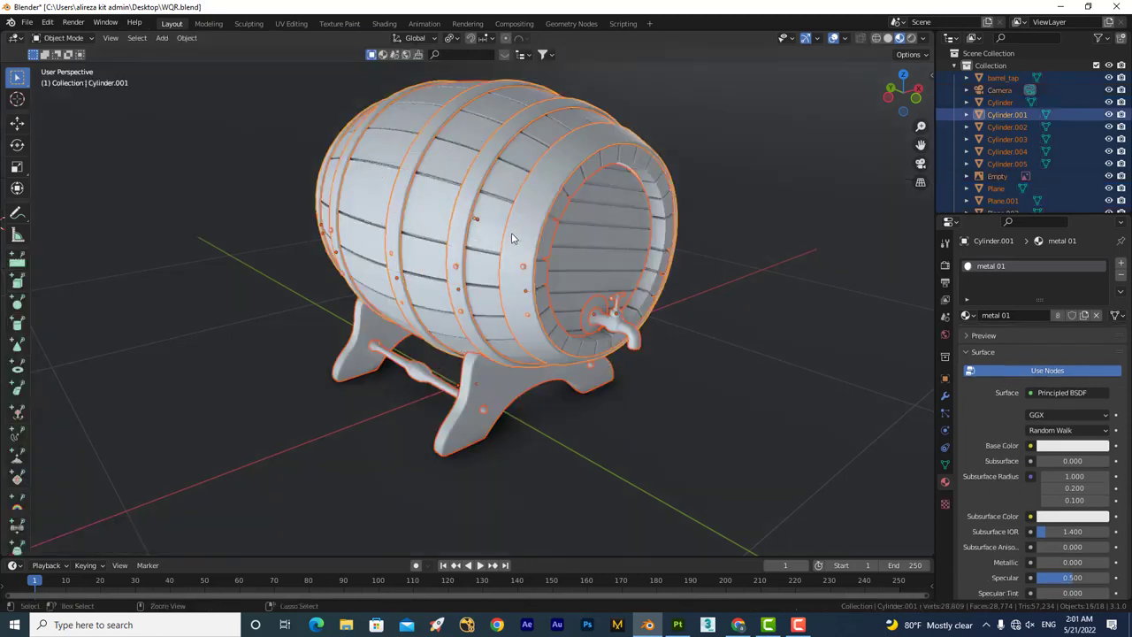
Apply all transforms to the hoops and delete the wooden barrel reference image.
{"action": "key", "text": "ctrl+a"}
{"action": "left_click", "coordinate": [511, 233]}
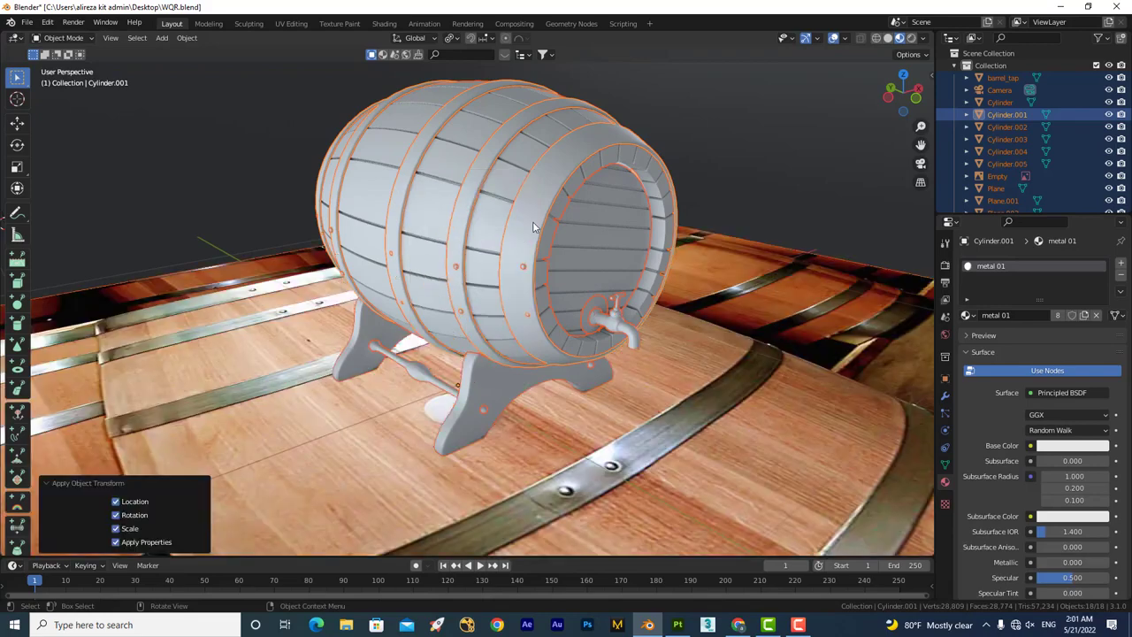
{"action": "scroll", "coordinate": [326, 381], "scroll_direction": "down", "scroll_amount": 3}
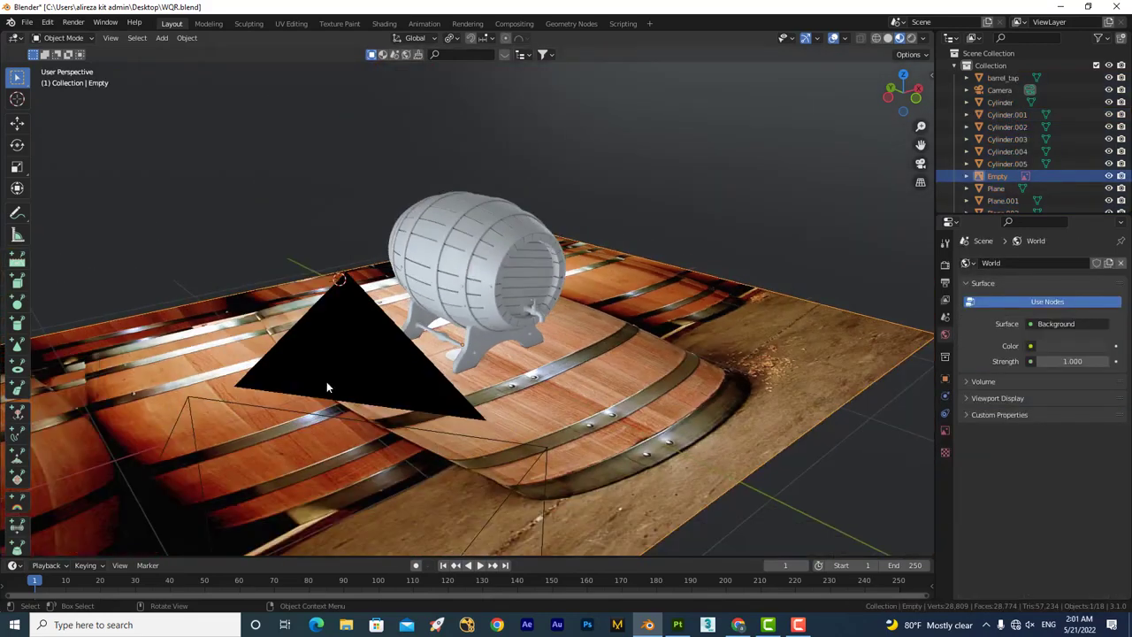
{"action": "key", "text": "Delete"}
{"action": "scroll", "coordinate": [454, 291], "scroll_direction": "up", "scroll_amount": 5}
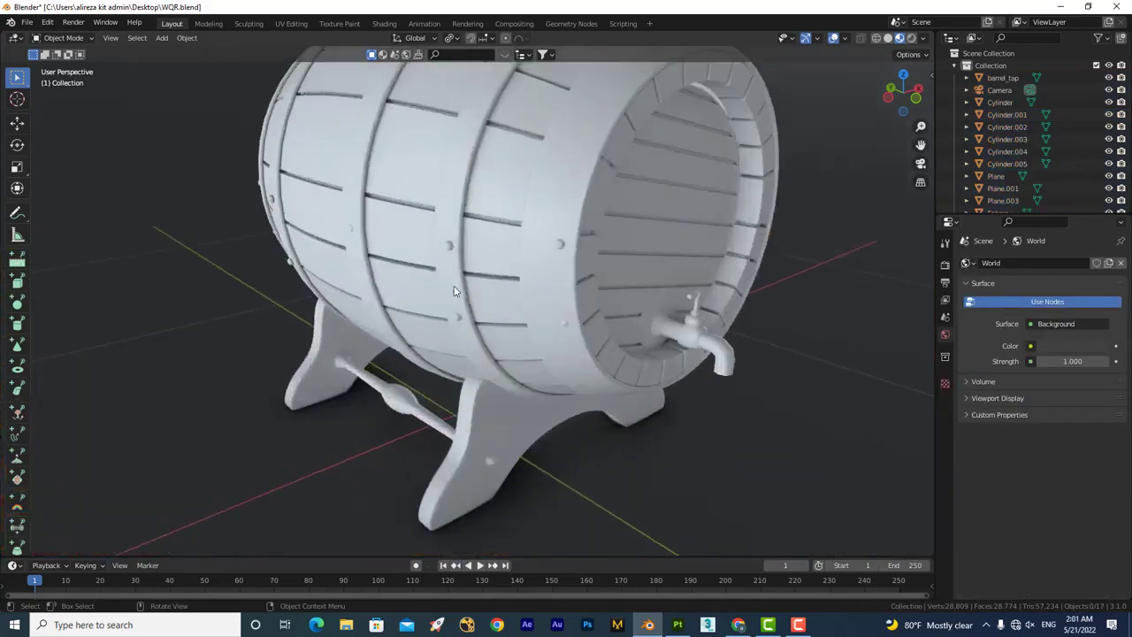
Select every object and apply all location, rotation and scale transforms.
{"action": "left_click", "coordinate": [553, 236]}
{"action": "scroll", "coordinate": [527, 248], "scroll_direction": "down", "scroll_amount": 4}
{"action": "scroll", "coordinate": [469, 276], "scroll_direction": "up", "scroll_amount": 2}
{"action": "scroll", "coordinate": [489, 266], "scroll_direction": "up", "scroll_amount": 2}
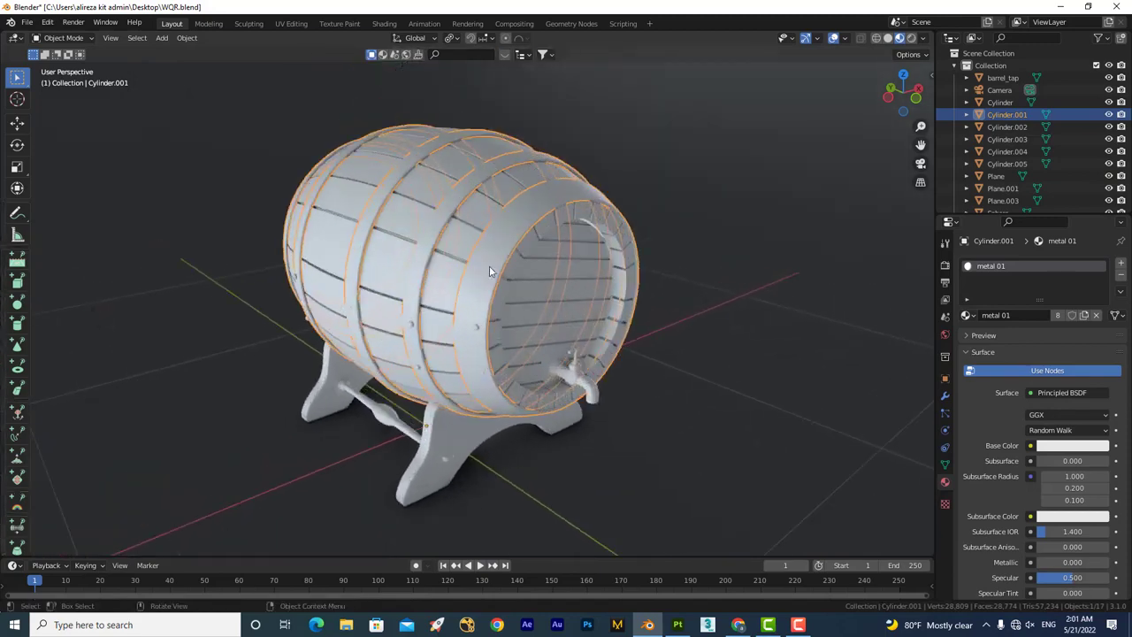
{"action": "scroll", "coordinate": [489, 266], "scroll_direction": "up", "scroll_amount": 1}
{"action": "key", "text": "a"}
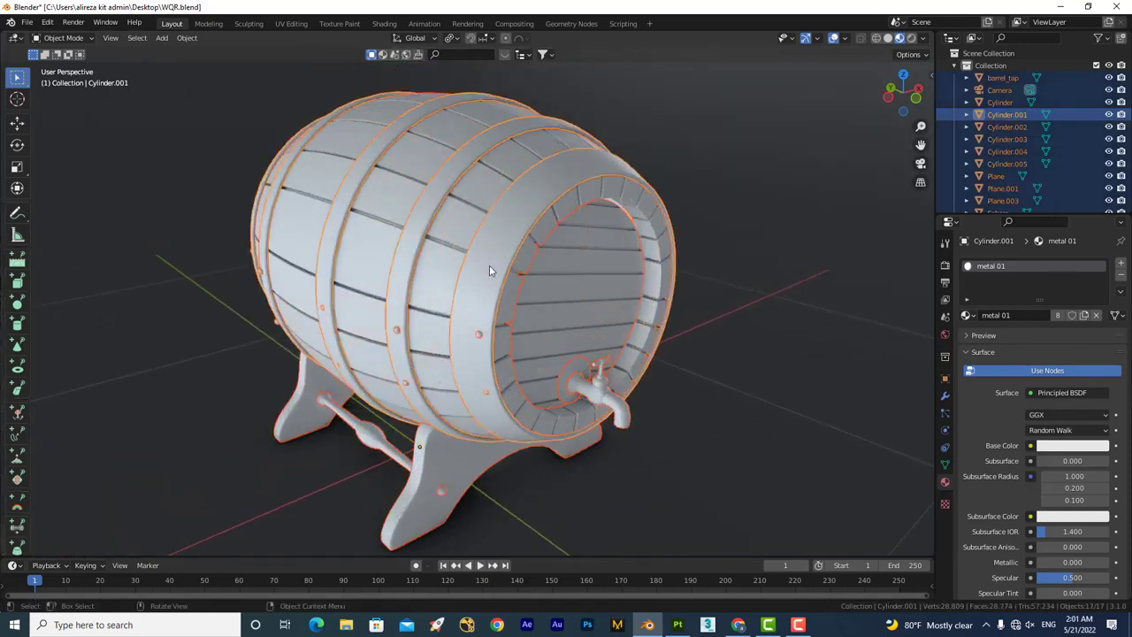
{"action": "key", "text": "ctrl+a"}
{"action": "left_click", "coordinate": [489, 265]}
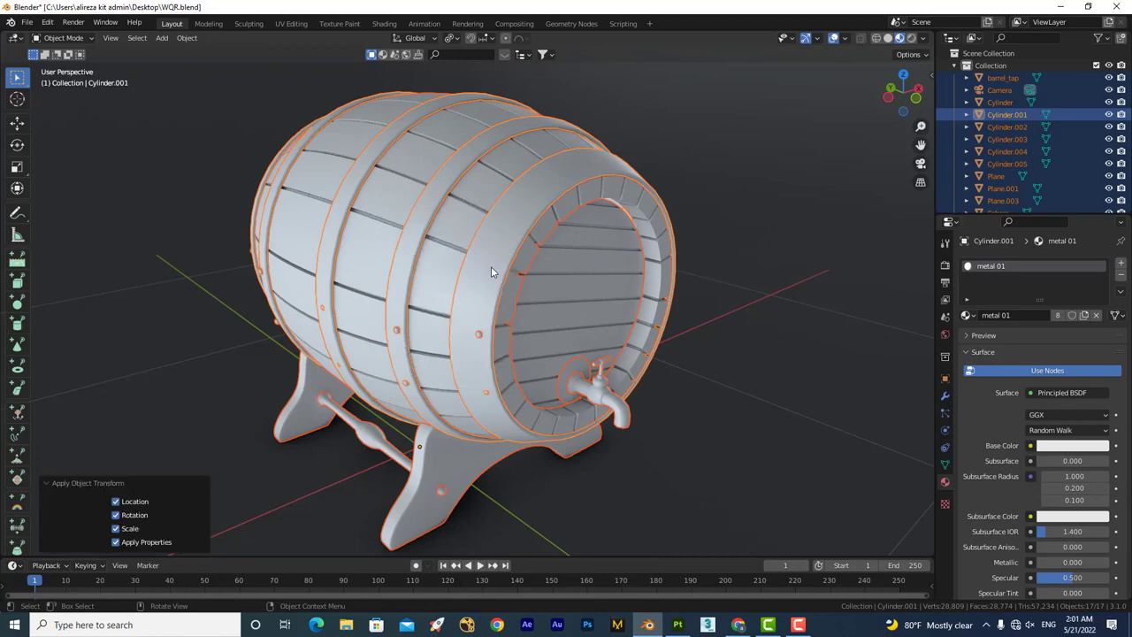
{"action": "left_click", "coordinate": [489, 267]}
{"action": "left_click", "coordinate": [489, 267]}
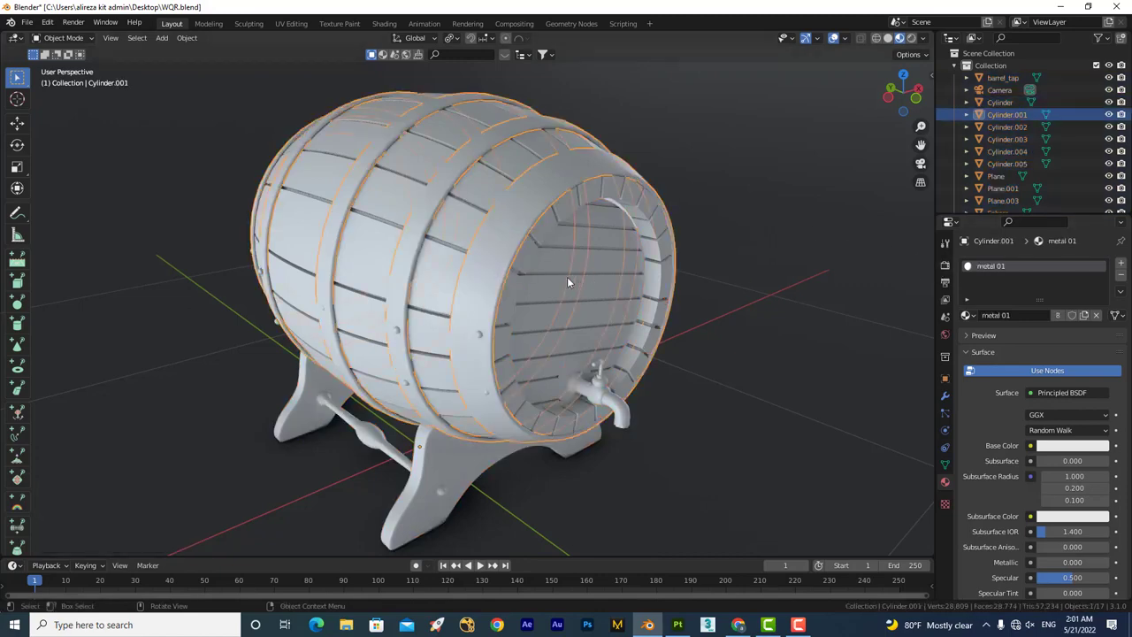
Box-select the barrel pieces without the plane and camera, and enter Edit Mode.
{"action": "scroll", "coordinate": [567, 281], "scroll_direction": "down", "scroll_amount": 5}
{"action": "key", "text": "a"}
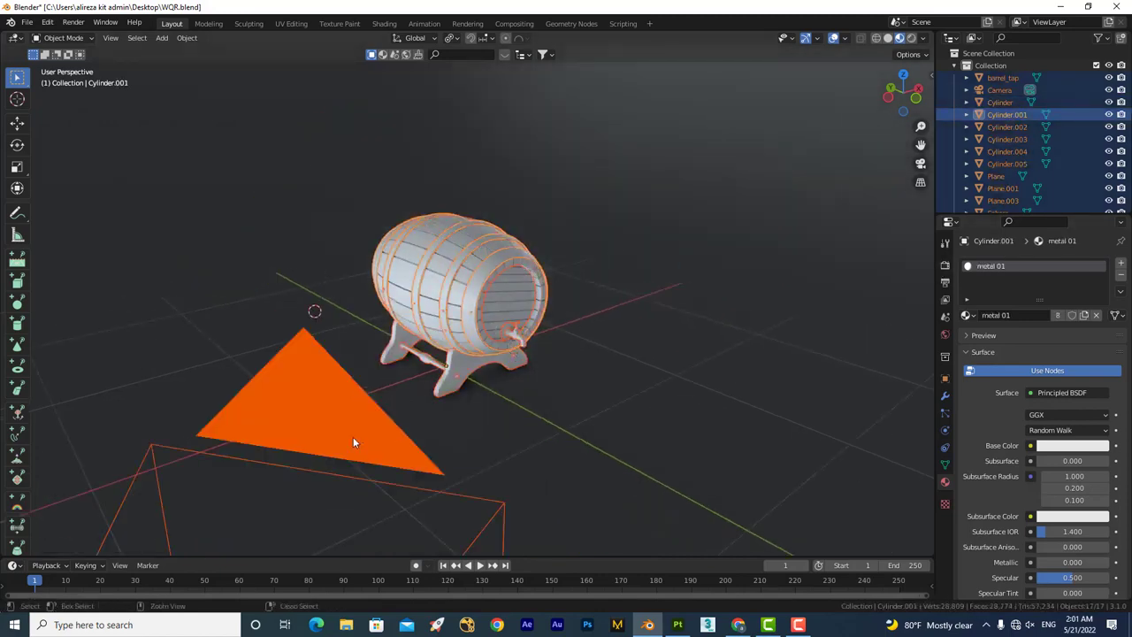
{"action": "left_click_drag", "start_coordinate": [353, 442], "coordinate": [496, 410], "text": "ctrl"}
{"action": "left_click_drag", "start_coordinate": [645, 406], "coordinate": [619, 456]}
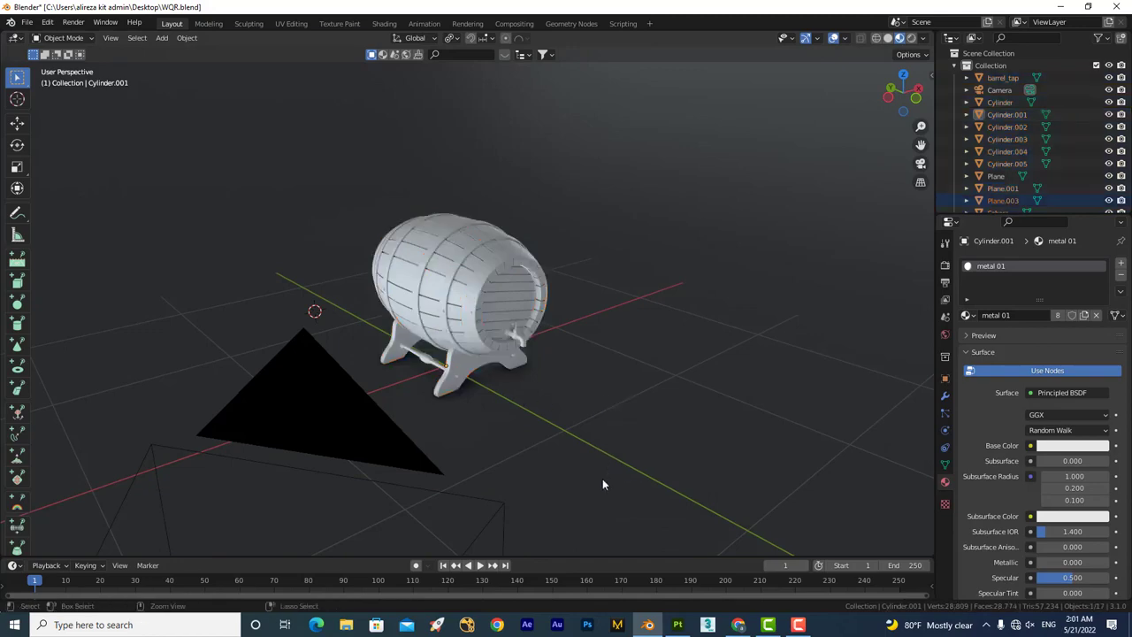
{"action": "key", "text": "ctrl+z"}
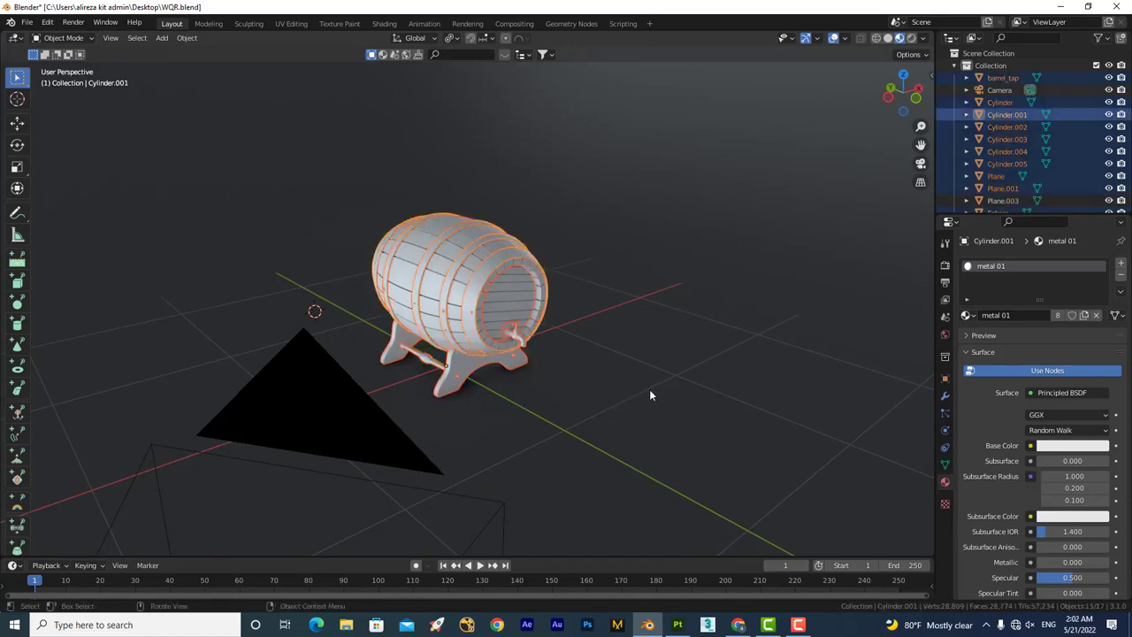
{"action": "key", "text": "Tab"}
{"action": "scroll", "coordinate": [451, 292], "scroll_direction": "up", "scroll_amount": 5}
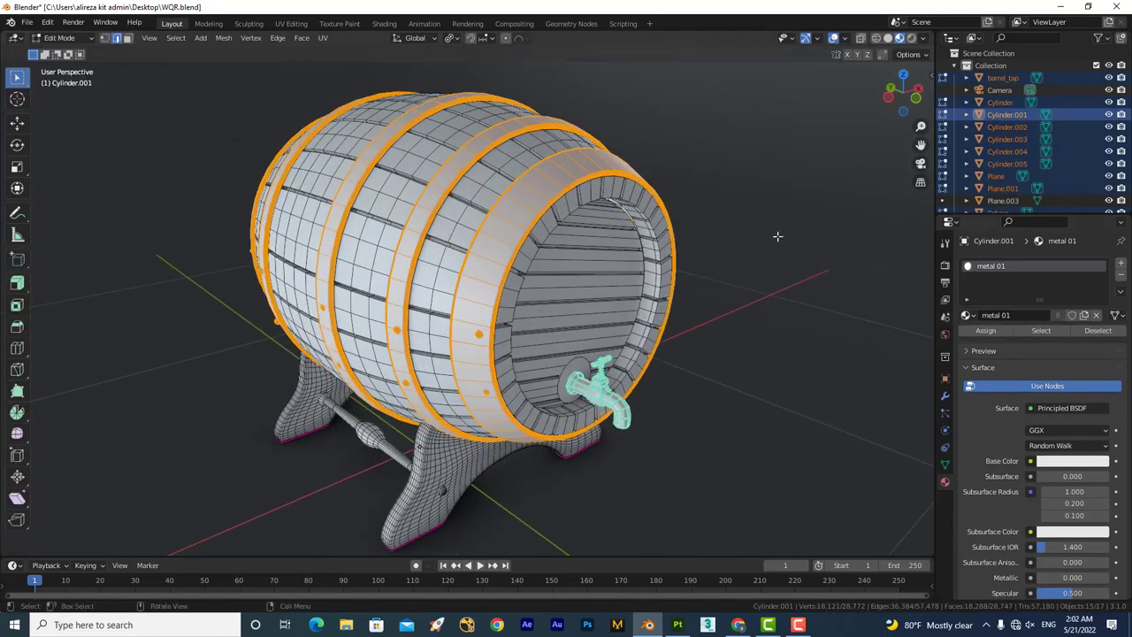
Recalculate the metal 01 faces' normals and give them a Smart UV Project unwrap.
{"action": "key", "text": "alt+a"}
{"action": "left_click", "coordinate": [1041, 330]}
{"action": "key", "text": "alt+n"}
{"action": "left_click", "coordinate": [621, 221]}
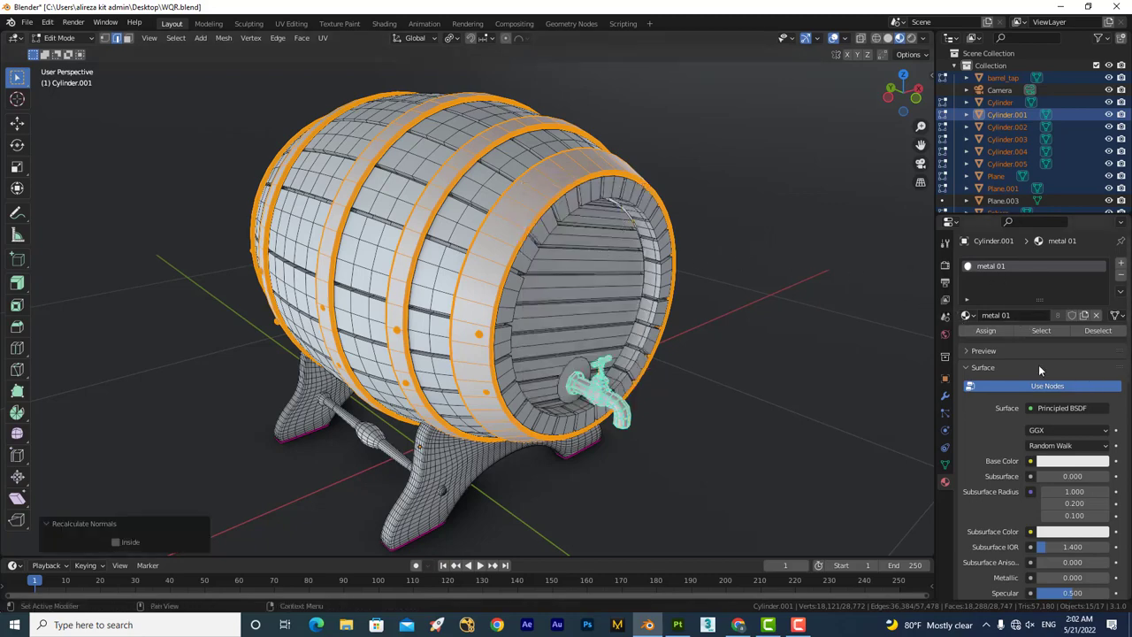
{"action": "key", "text": "u"}
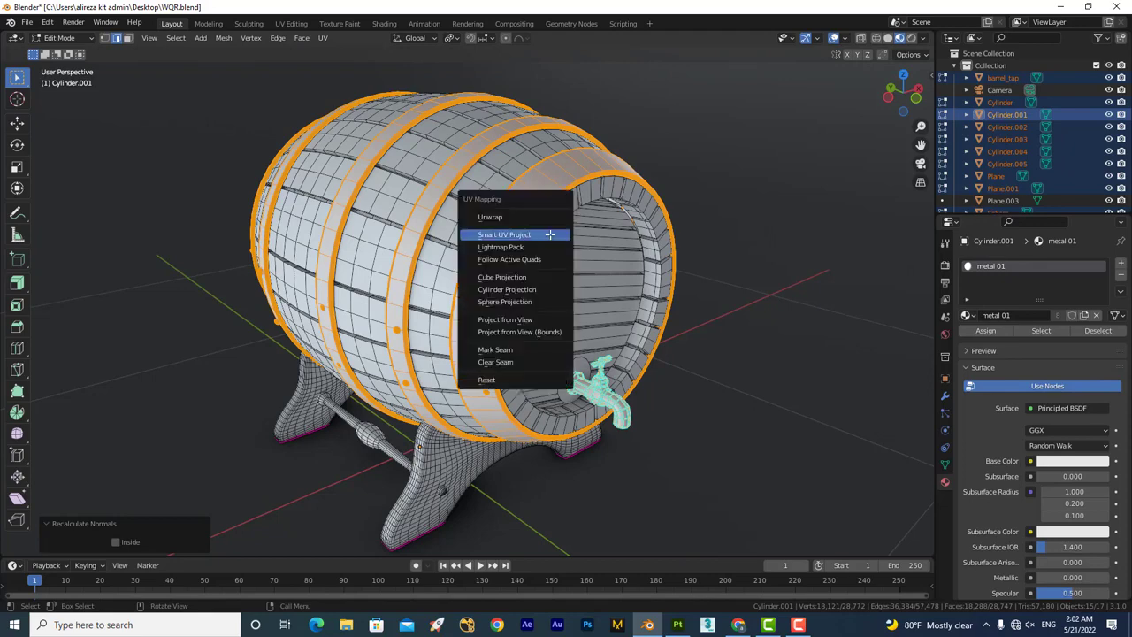
{"action": "left_click", "coordinate": [550, 234]}
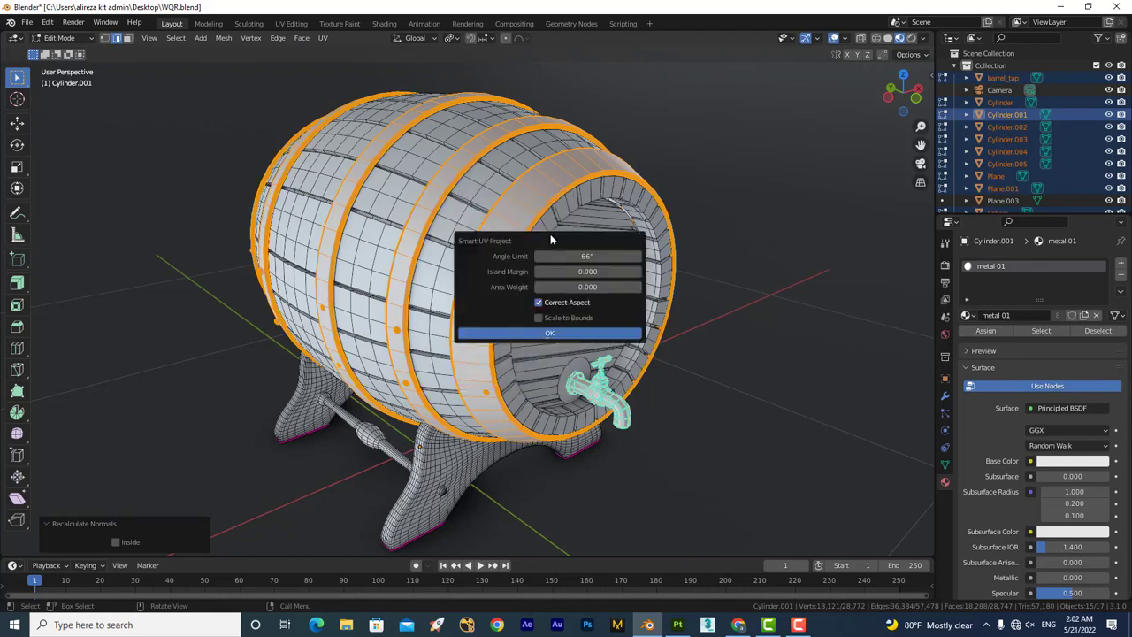
{"action": "left_click", "coordinate": [566, 335]}
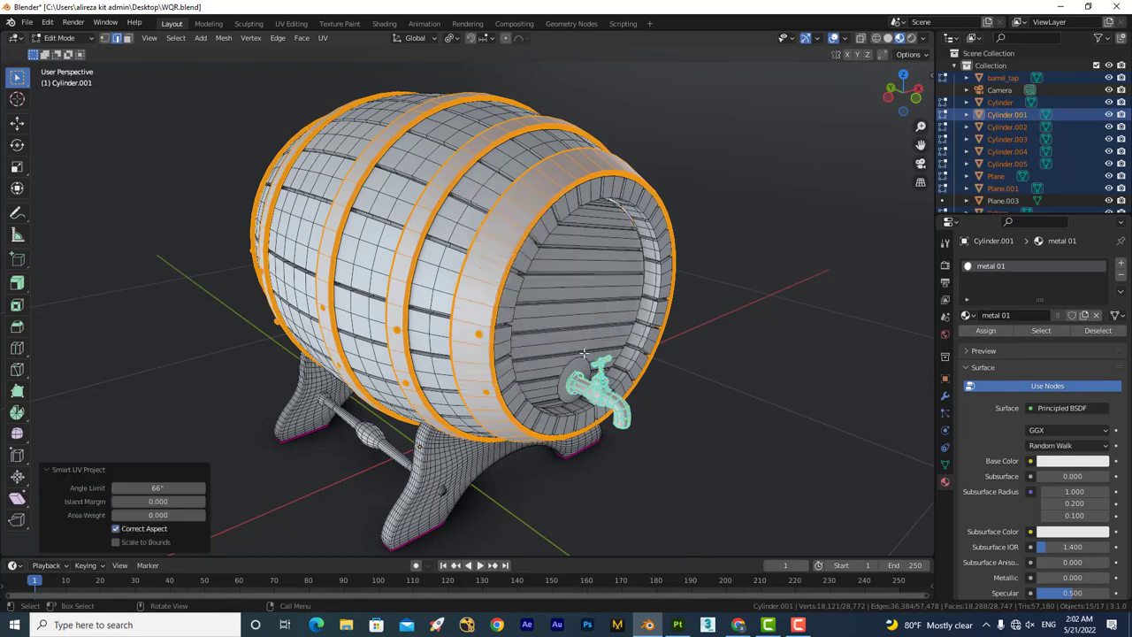
Smart UV unwrap the wood 01 faces of the Cylinder body, then return to Object Mode.
{"action": "mouse_move", "coordinate": [612, 399]}
{"action": "middle_mouse_down"}
{"action": "mouse_move", "coordinate": [473, 361]}
{"action": "mouse_move", "coordinate": [634, 369]}
{"action": "middle_mouse_up"}
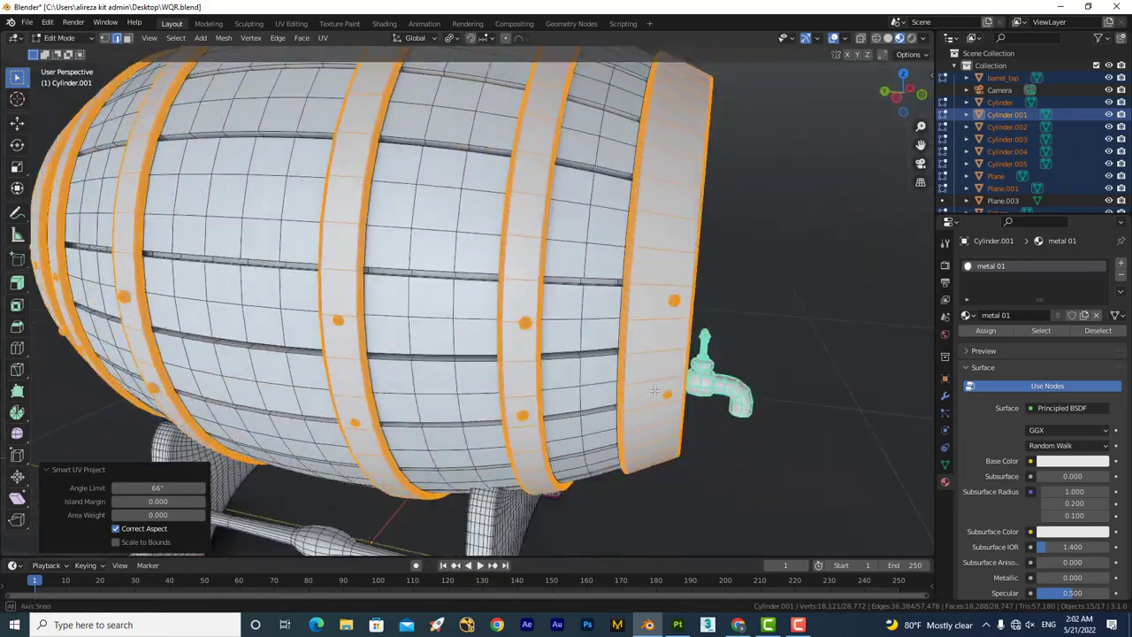
{"action": "scroll", "coordinate": [634, 369], "scroll_direction": "down", "scroll_amount": 3}
{"action": "left_click", "coordinate": [524, 193]}
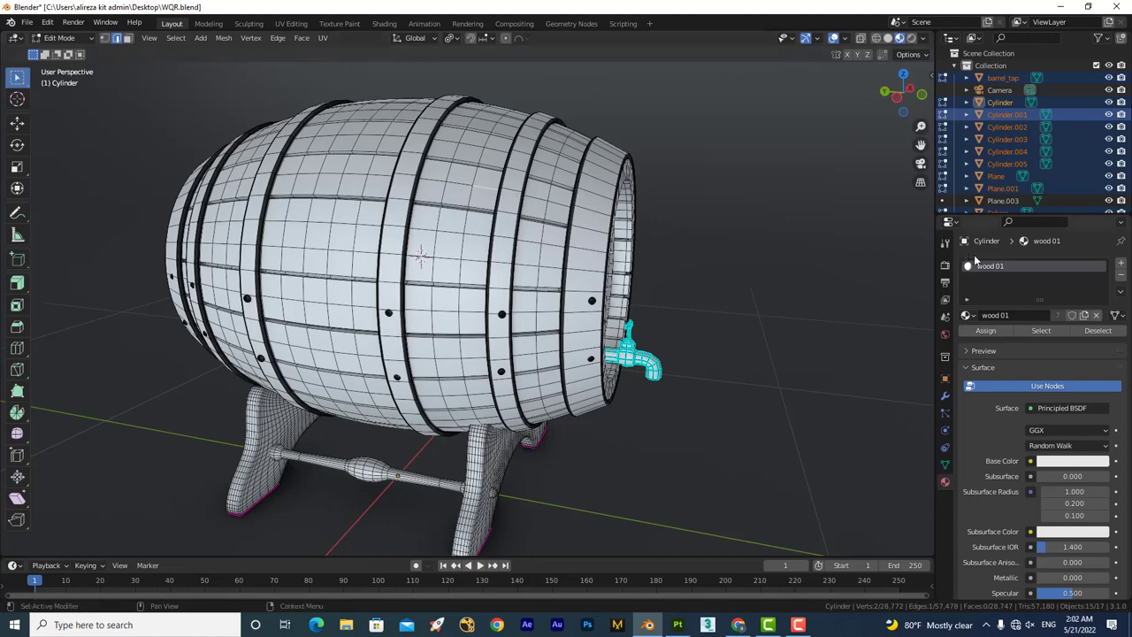
{"action": "left_click", "coordinate": [1041, 330]}
{"action": "key", "text": "u"}
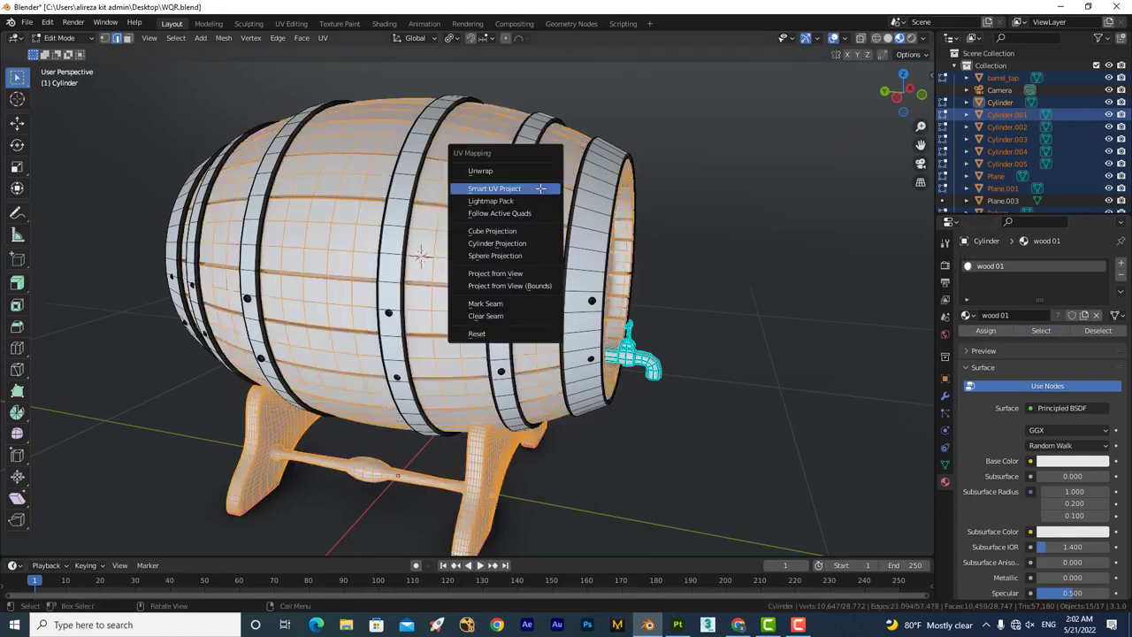
{"action": "left_click", "coordinate": [547, 192]}
{"action": "key", "text": "Return"}
{"action": "key", "text": "Tab"}
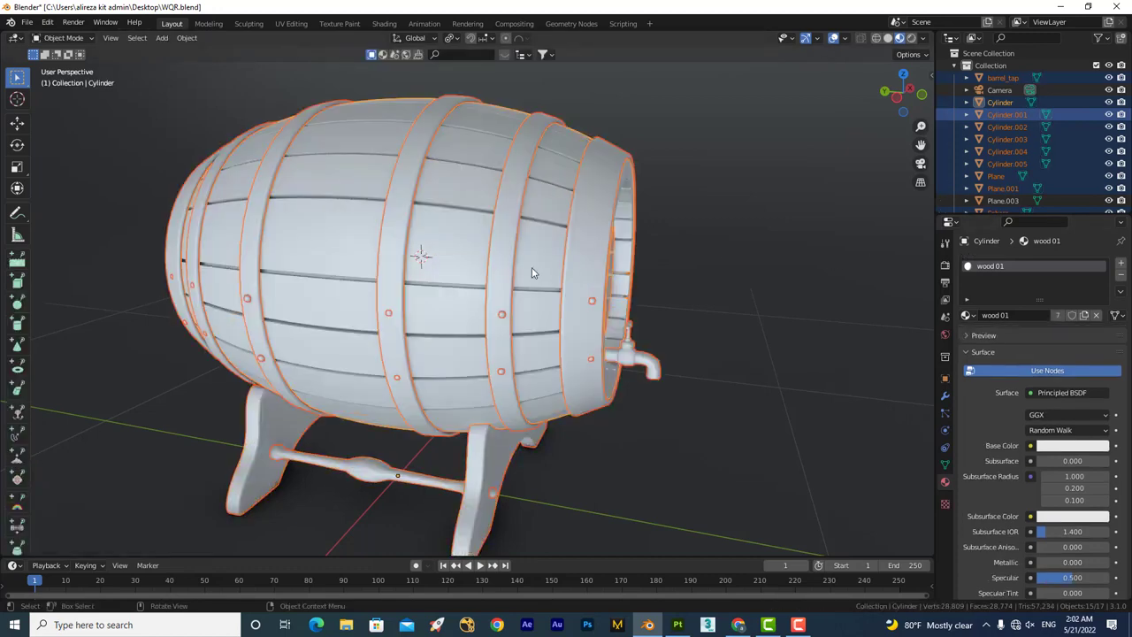
{"action": "scroll", "coordinate": [467, 223], "scroll_direction": "down", "scroll_amount": 3}
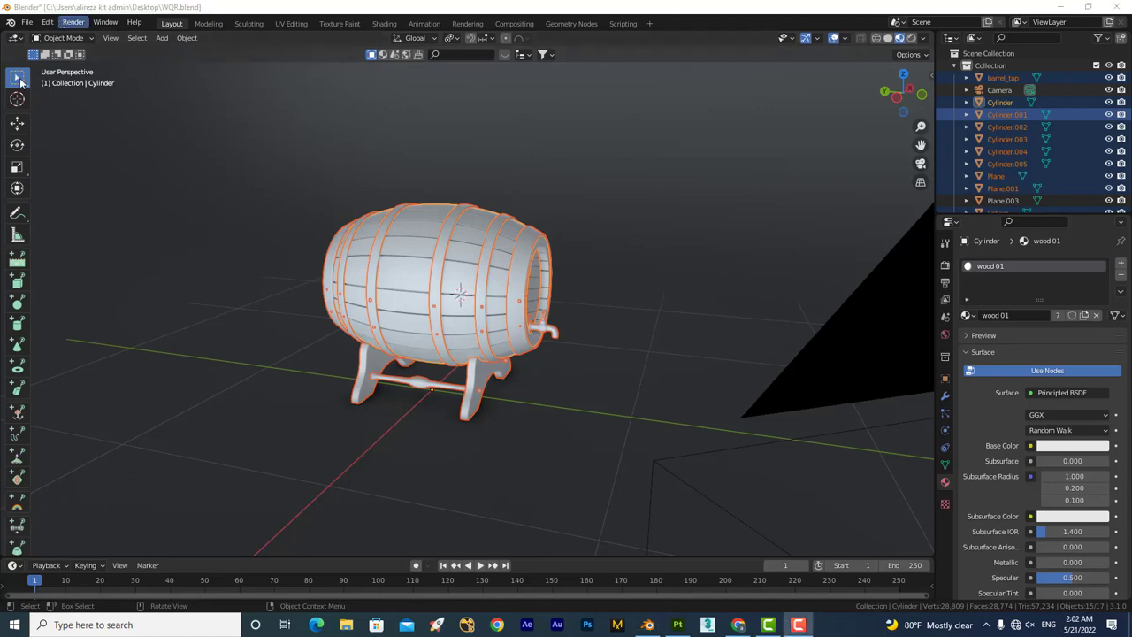
Switch to the UV Editing workspace and pick the hoops object Cylinder.001.
{"action": "left_click", "coordinate": [295, 24]}
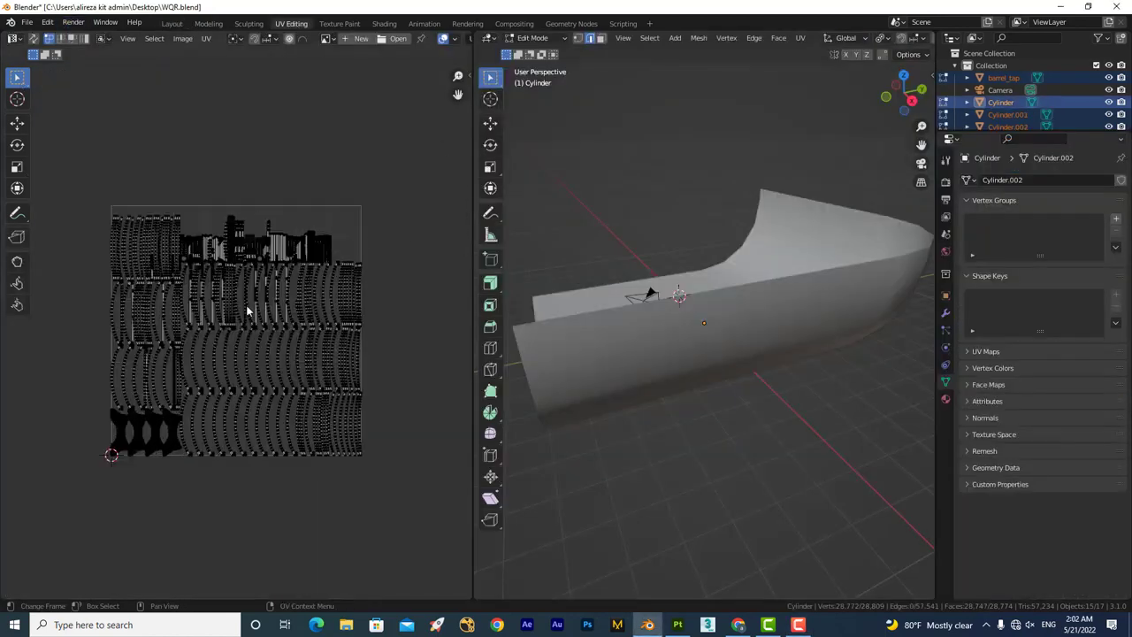
{"action": "scroll", "coordinate": [647, 290], "scroll_direction": "down", "scroll_amount": 3}
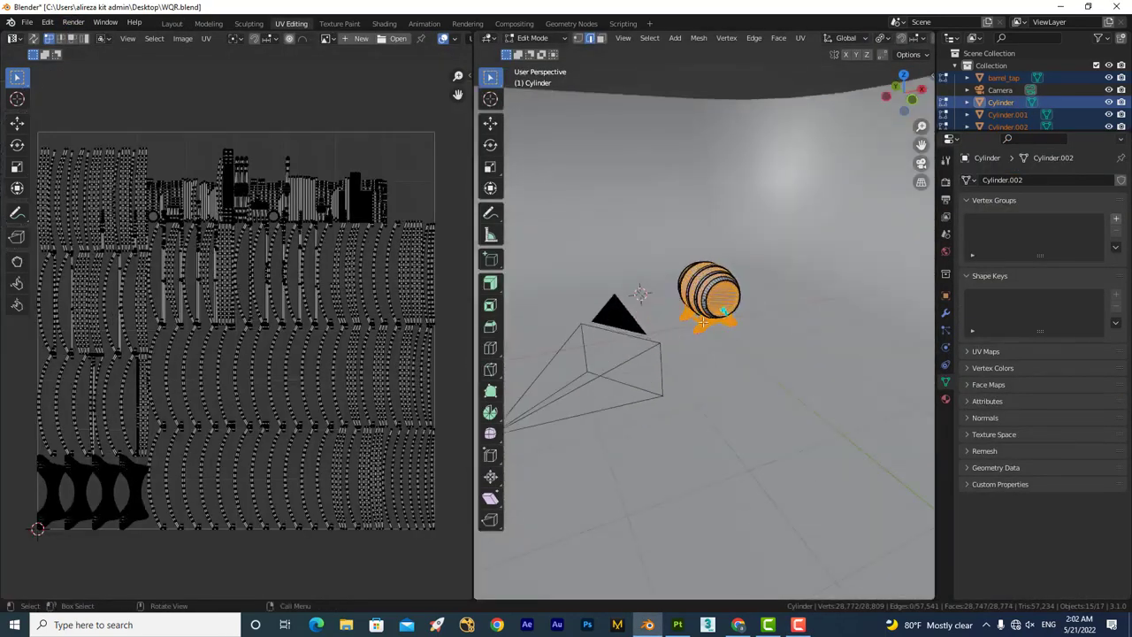
{"action": "mouse_move", "coordinate": [647, 290]}
{"action": "middle_mouse_down"}
{"action": "mouse_move", "coordinate": [689, 293]}
{"action": "mouse_move", "coordinate": [672, 284]}
{"action": "mouse_move", "coordinate": [684, 255]}
{"action": "middle_mouse_up"}
{"action": "scroll", "coordinate": [672, 283], "scroll_direction": "up", "scroll_amount": 3}
{"action": "left_click", "coordinate": [684, 254]}
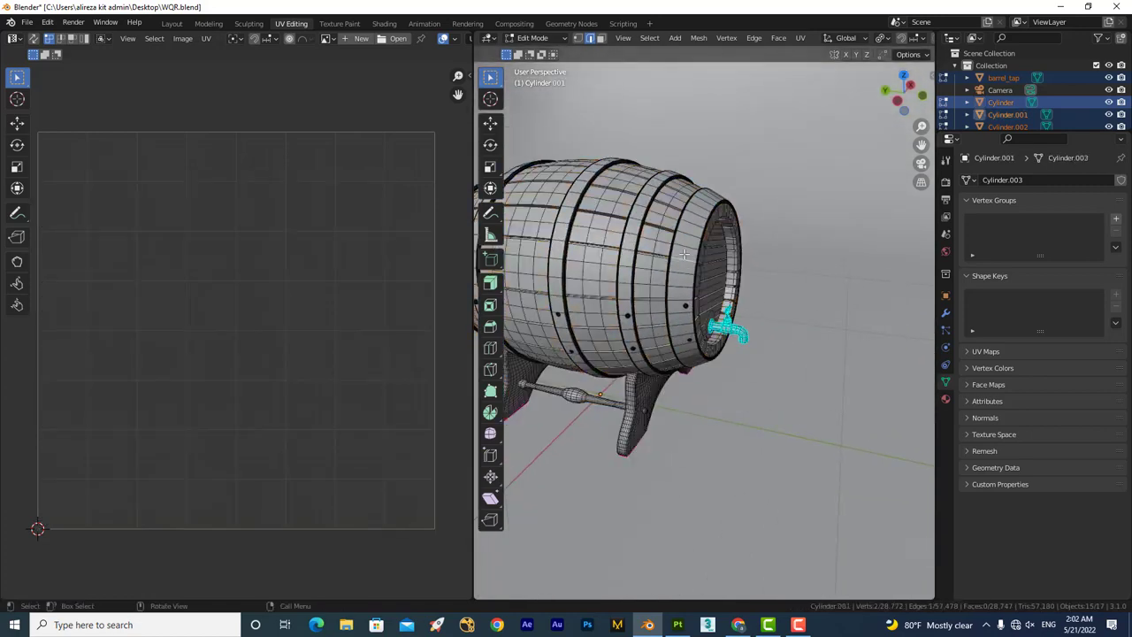
Select the metal 01 faces and frame their UV islands in the UV editor.
{"action": "left_click", "coordinate": [945, 399]}
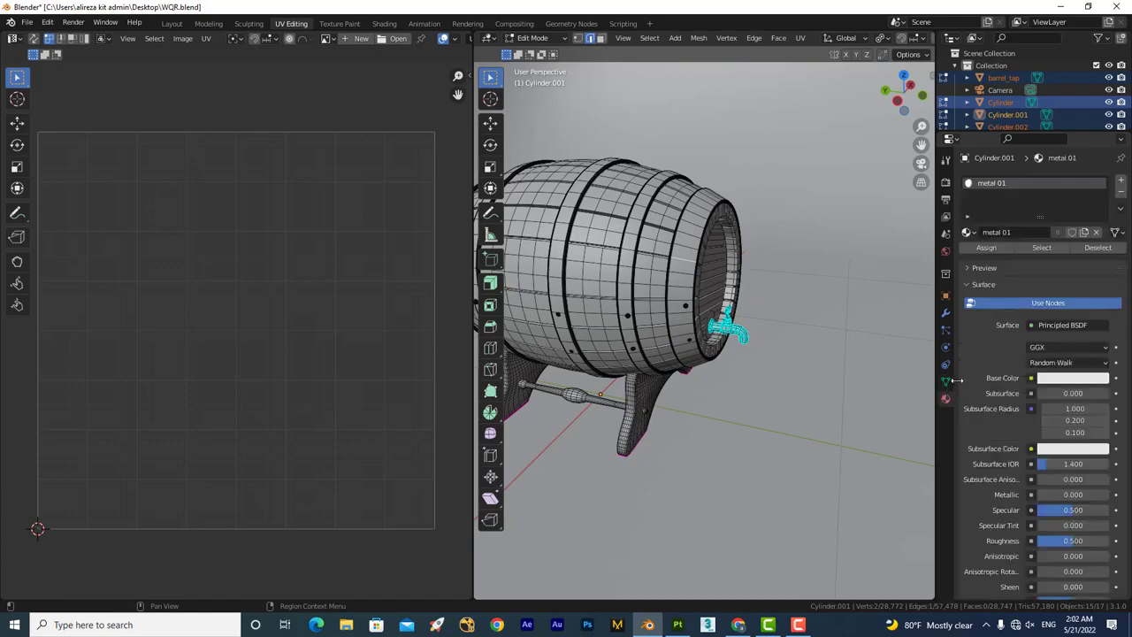
{"action": "left_click", "coordinate": [1044, 251]}
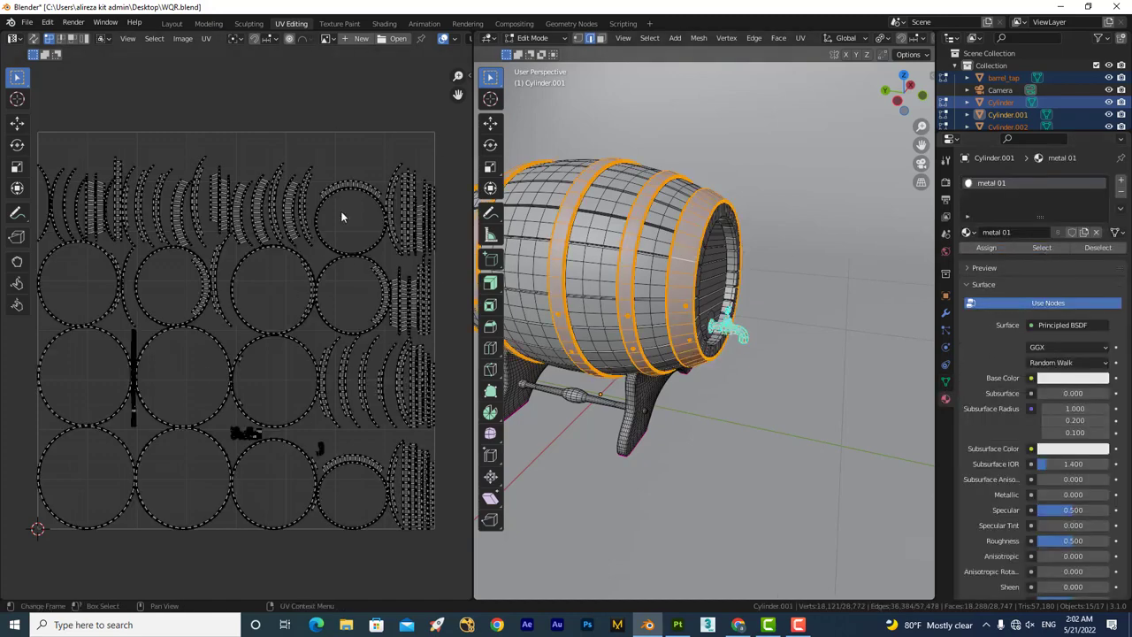
{"action": "scroll", "coordinate": [345, 219], "scroll_direction": "up", "scroll_amount": 2}
{"action": "scroll", "coordinate": [345, 219], "scroll_direction": "up", "scroll_amount": 2}
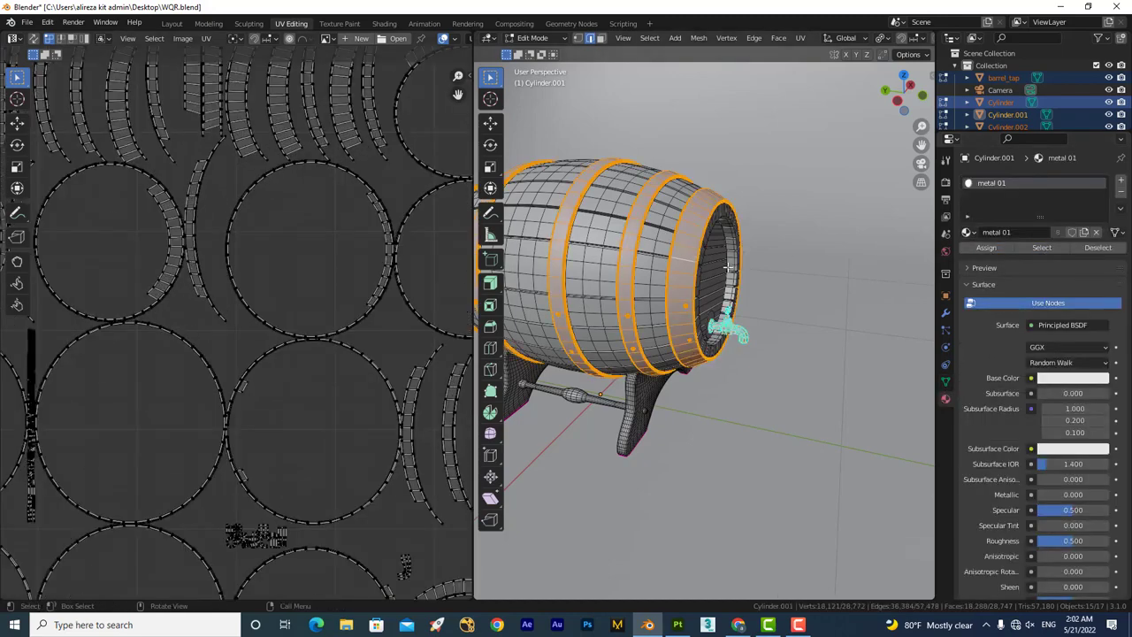
{"action": "middle_click_drag", "start_coordinate": [727, 267], "coordinate": [672, 283]}
{"action": "scroll", "coordinate": [708, 270], "scroll_direction": "up", "scroll_amount": 2}
{"action": "scroll", "coordinate": [698, 272], "scroll_direction": "up", "scroll_amount": 2}
{"action": "scroll", "coordinate": [278, 459], "scroll_direction": "up", "scroll_amount": 2}
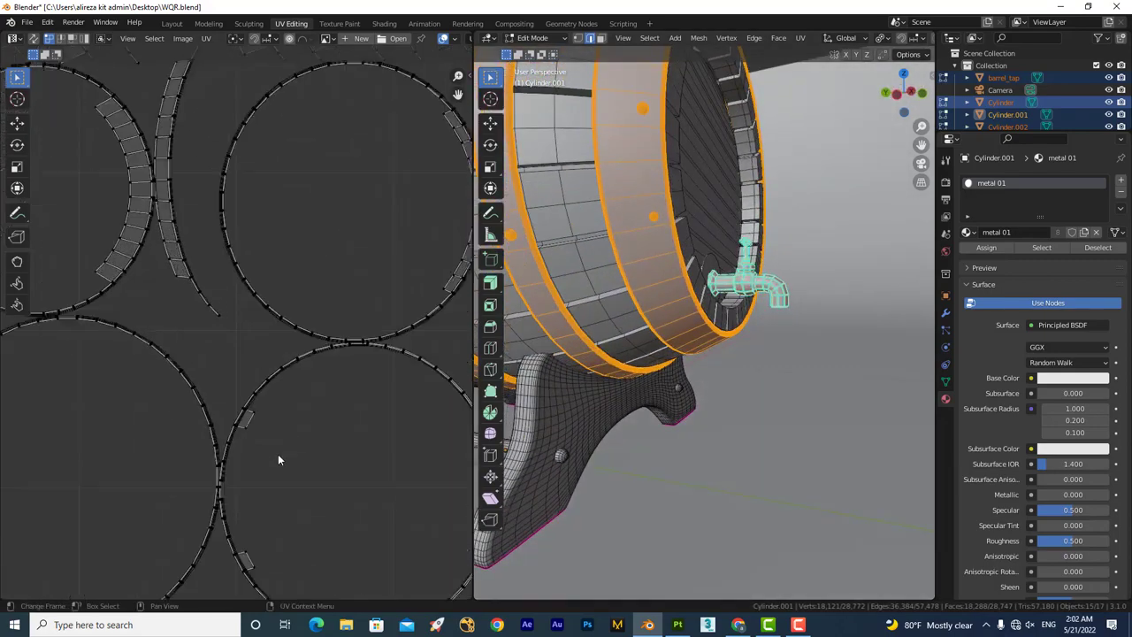
{"action": "scroll", "coordinate": [278, 459], "scroll_direction": "down", "scroll_amount": 2}
{"action": "scroll", "coordinate": [301, 438], "scroll_direction": "up", "scroll_amount": 3}
{"action": "middle_click_drag", "start_coordinate": [302, 438], "coordinate": [139, 299]}
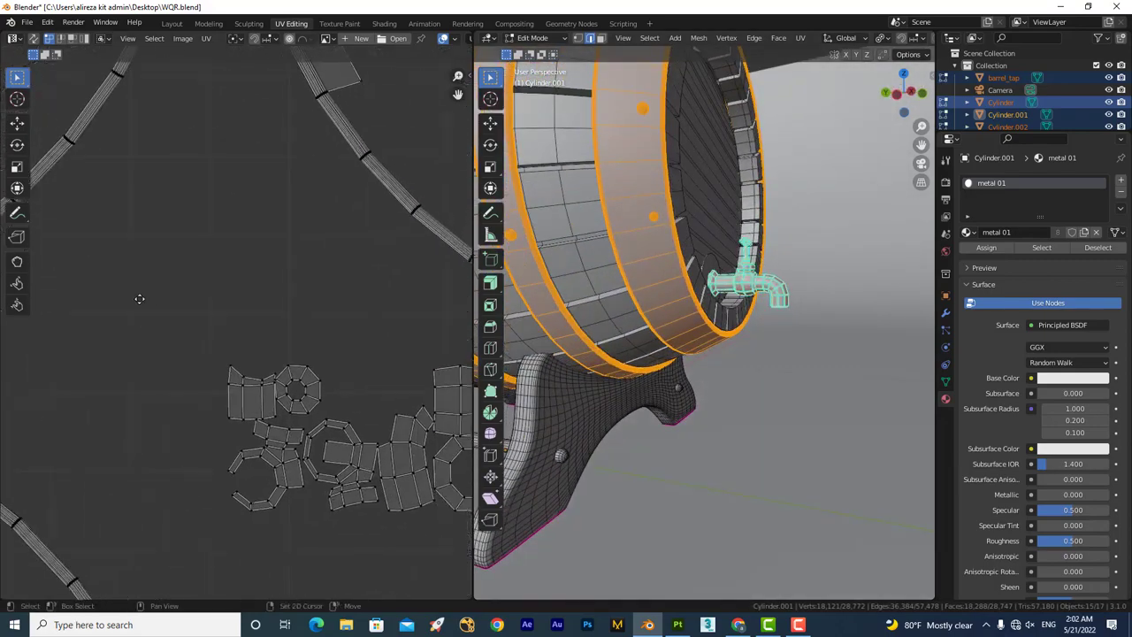
{"action": "scroll", "coordinate": [194, 302], "scroll_direction": "down", "scroll_amount": 2}
{"action": "scroll", "coordinate": [297, 354], "scroll_direction": "down", "scroll_amount": 2}
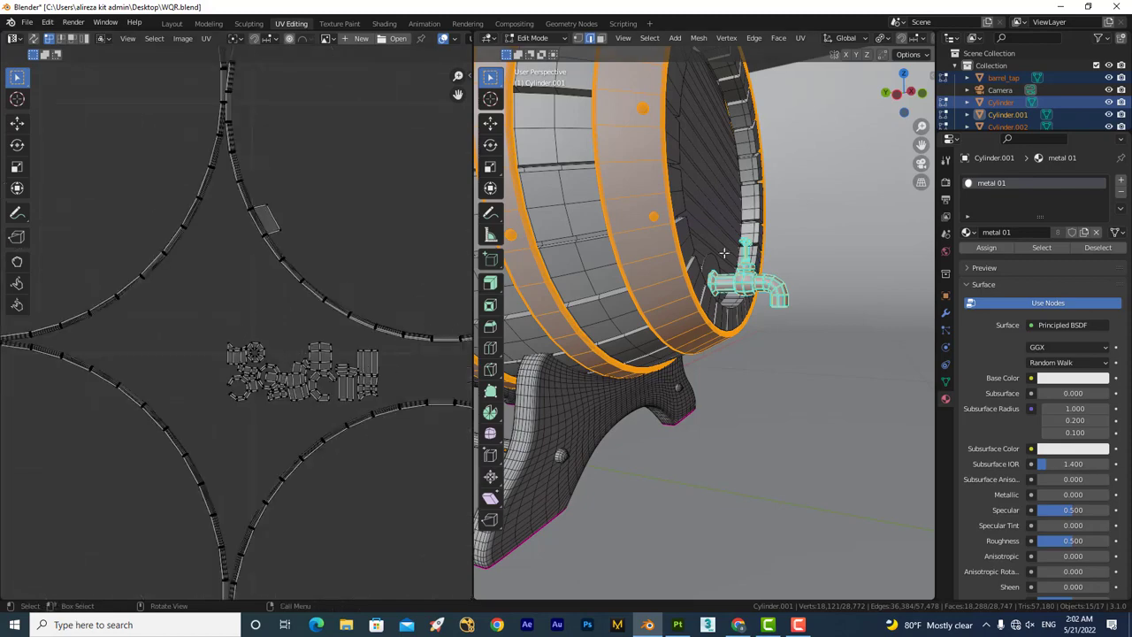
Re-unwrap the metal hoops with Smart UV Project at an 80° angle limit.
{"action": "key", "text": "Home"}
{"action": "key", "text": "Home"}
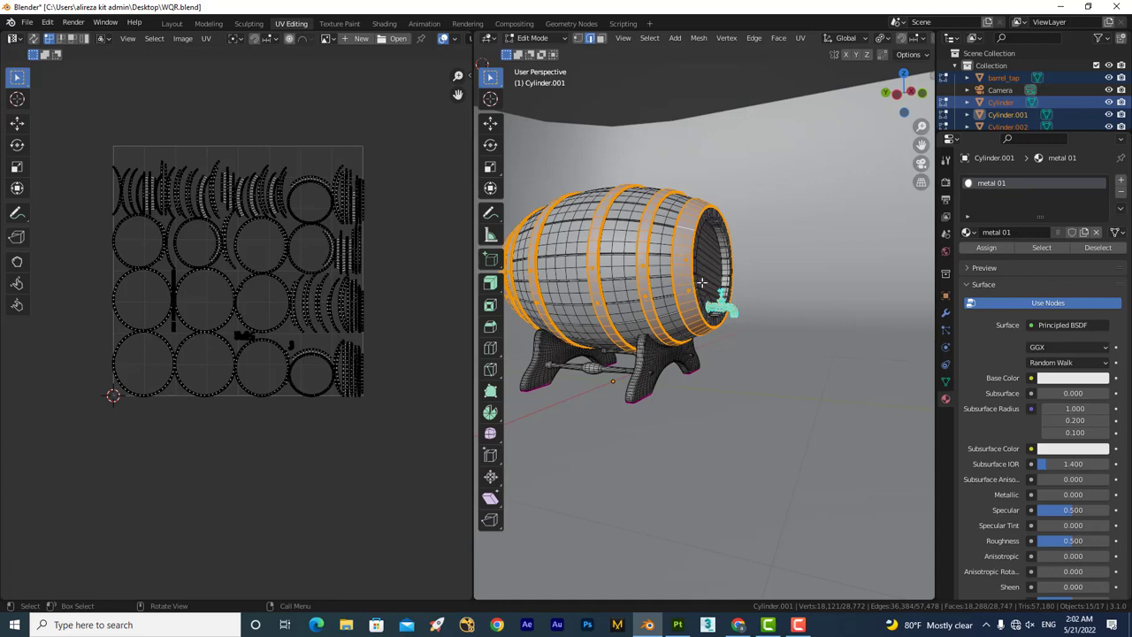
{"action": "key", "text": "u"}
{"action": "left_click", "coordinate": [663, 223]}
{"action": "left_click", "coordinate": [704, 246]}
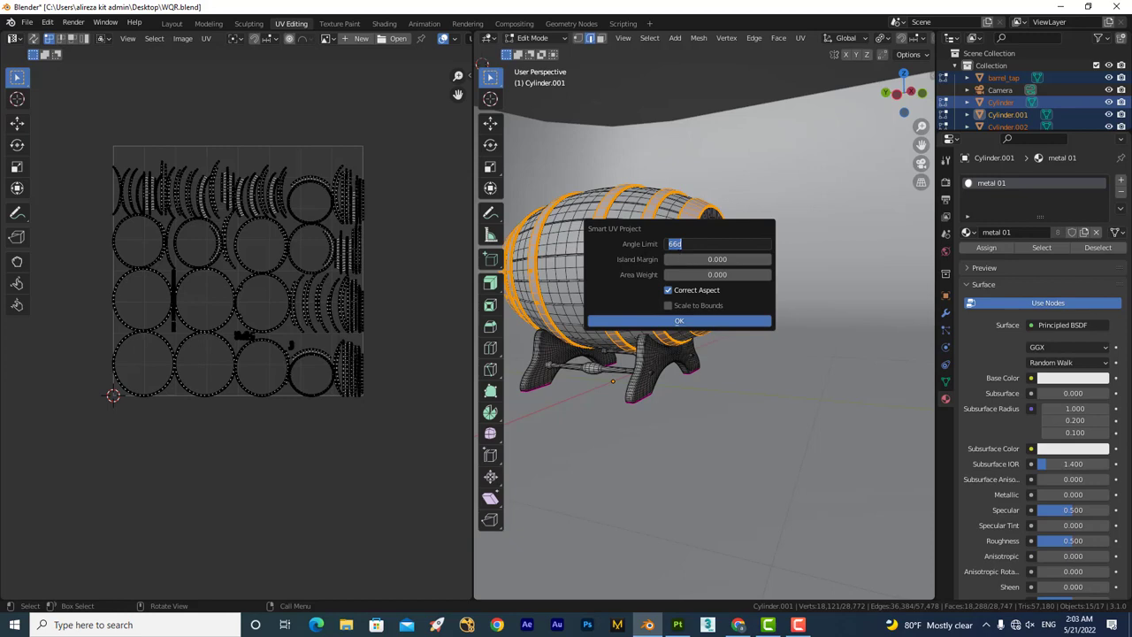
{"action": "type", "text": "80"}
{"action": "key", "text": "Return"}
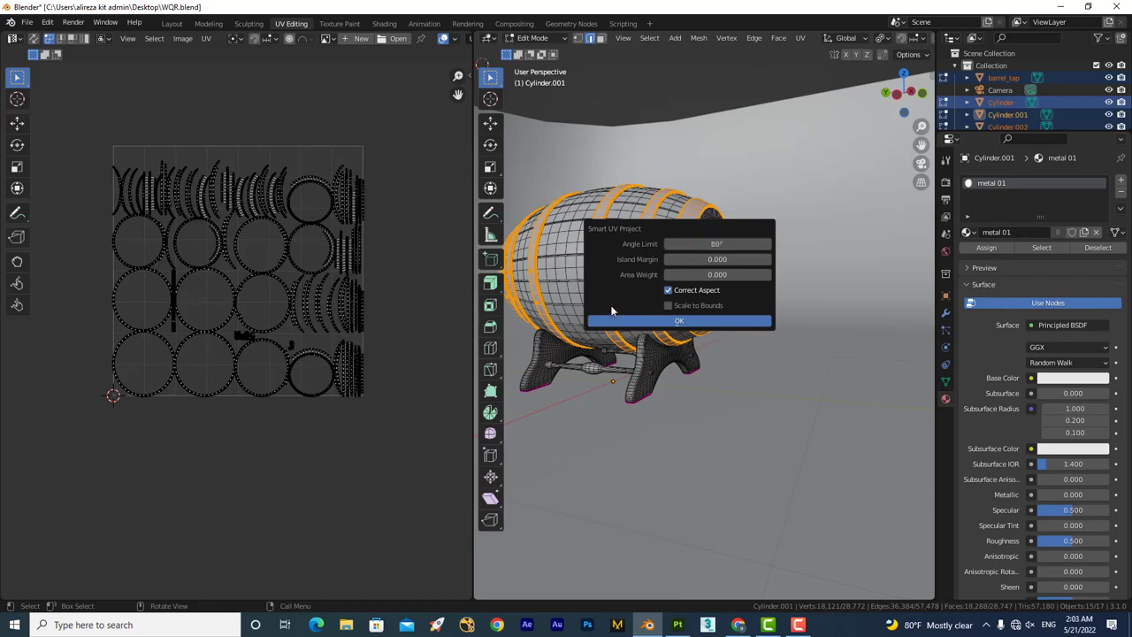
{"action": "left_click", "coordinate": [620, 318]}
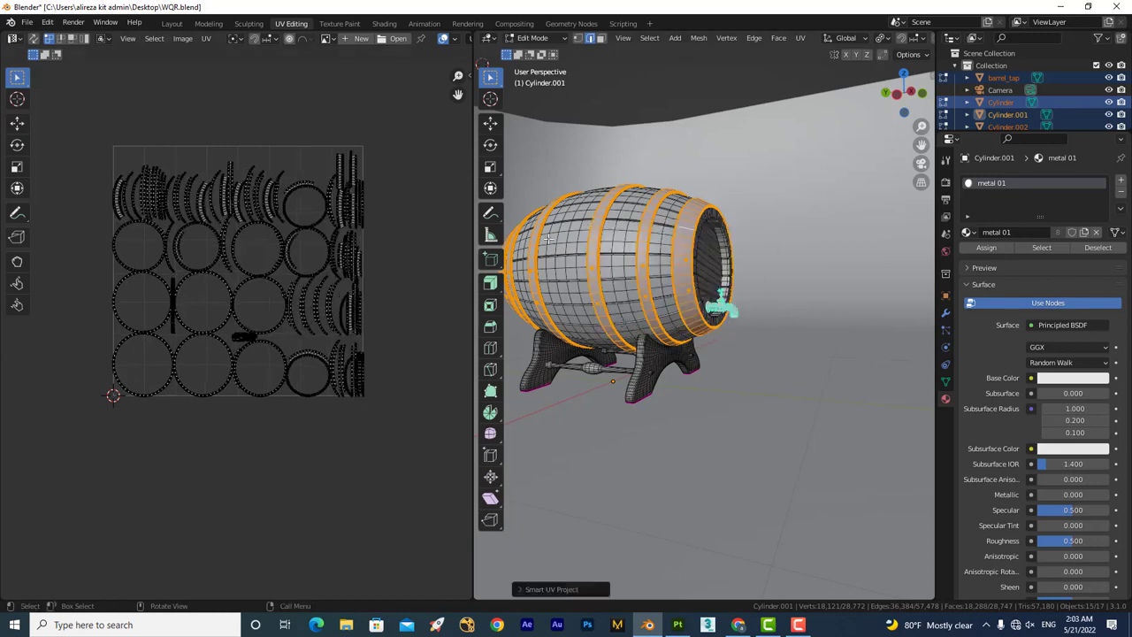
{"action": "scroll", "coordinate": [221, 248], "scroll_direction": "up", "scroll_amount": 5}
{"action": "scroll", "coordinate": [220, 245], "scroll_direction": "down", "scroll_amount": 3}
{"action": "scroll", "coordinate": [265, 229], "scroll_direction": "down", "scroll_amount": 2}
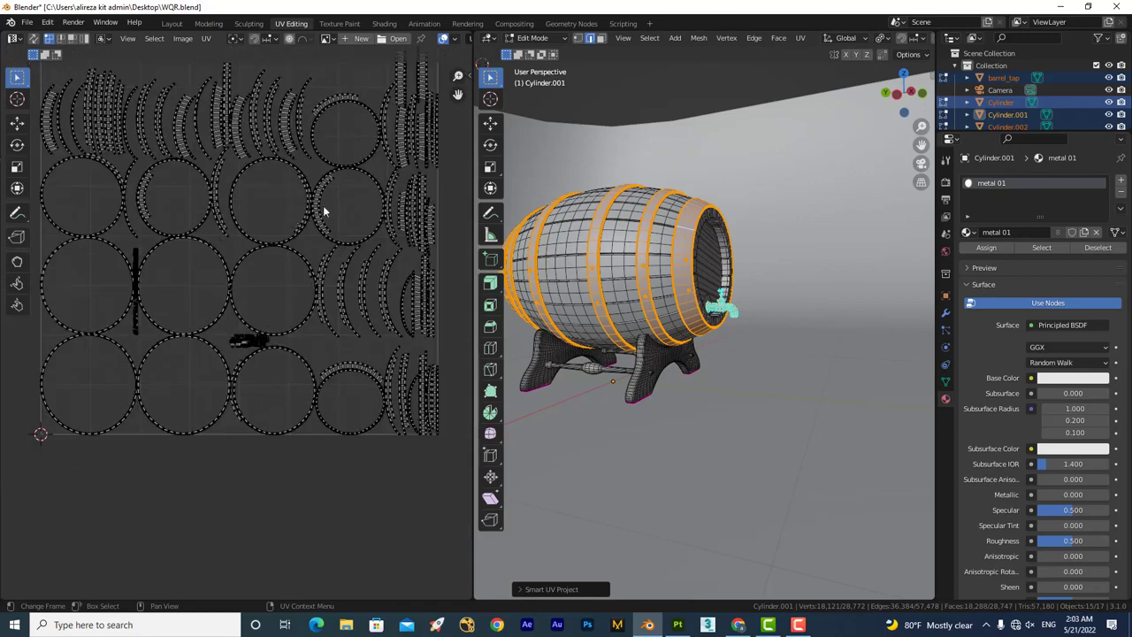
Redo the Smart UV unwrap at 90°, pack the UV islands, and exit edit mode.
{"action": "key", "text": "u"}
{"action": "left_click", "coordinate": [606, 246]}
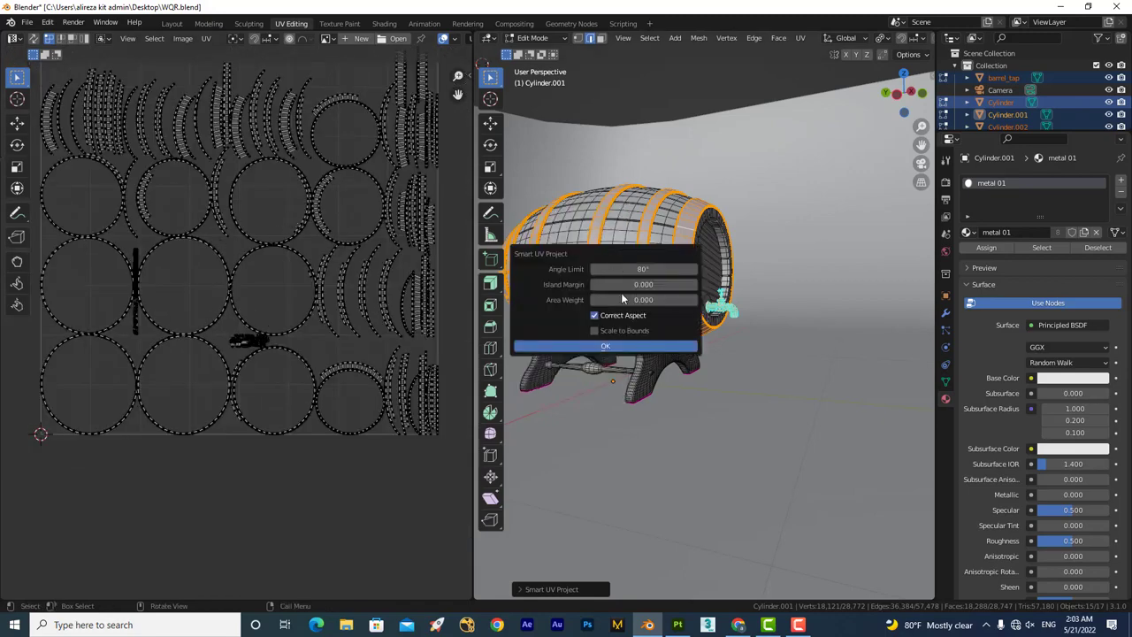
{"action": "left_click", "coordinate": [643, 269]}
{"action": "type", "text": "90"}
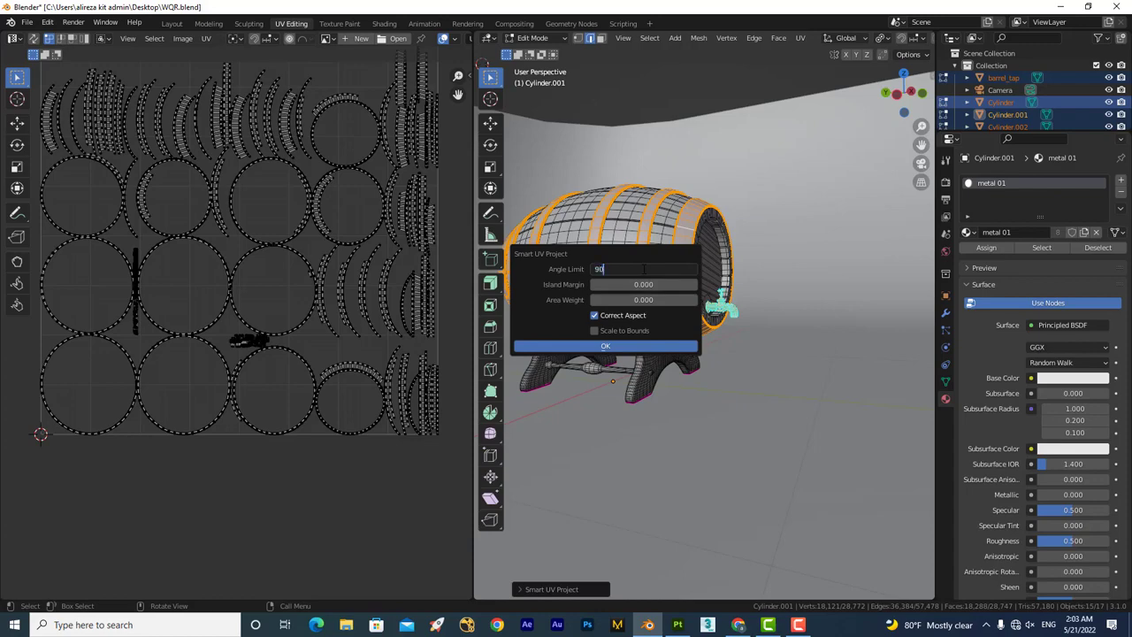
{"action": "key", "text": "Return"}
{"action": "left_click", "coordinate": [564, 347]}
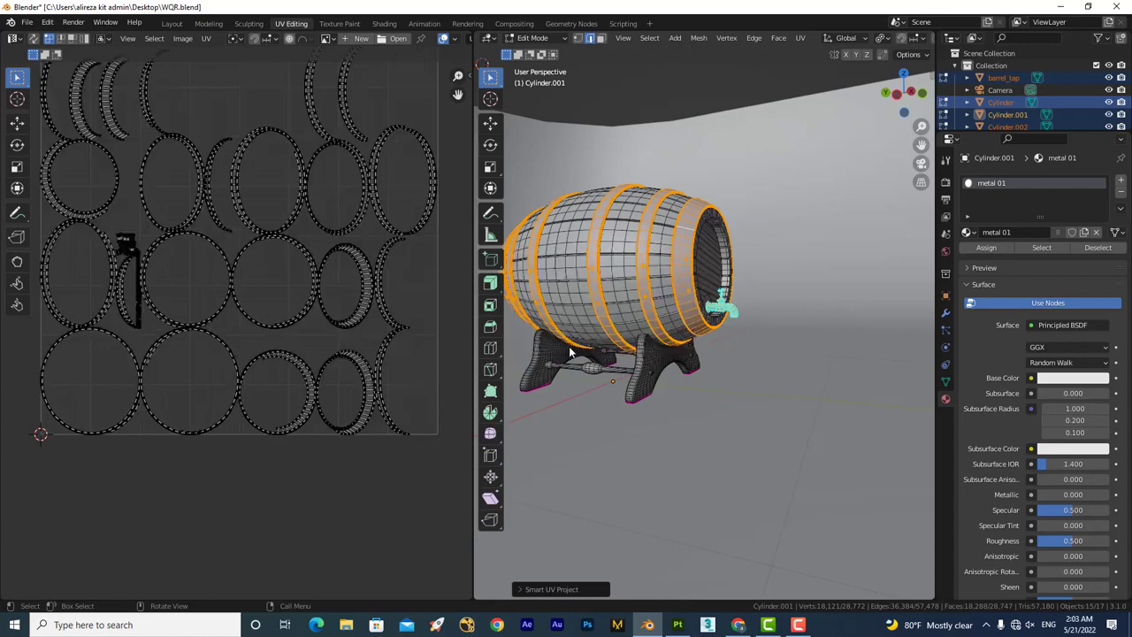
{"action": "scroll", "coordinate": [336, 237], "scroll_direction": "down", "scroll_amount": 2}
{"action": "scroll", "coordinate": [309, 235], "scroll_direction": "up", "scroll_amount": 1}
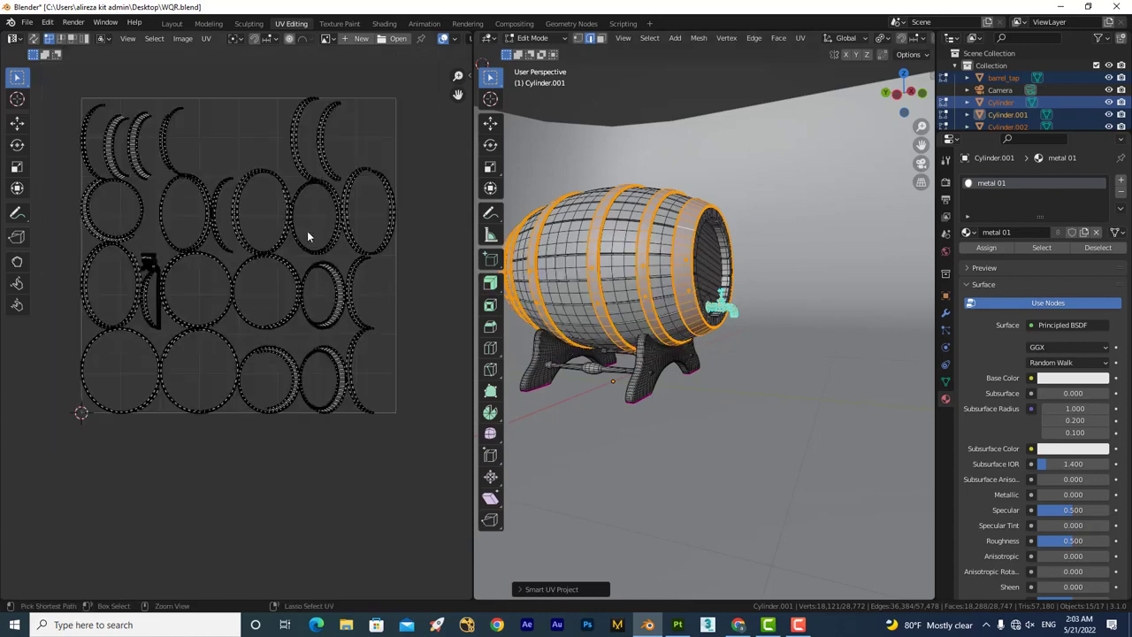
{"action": "key", "text": "ctrl+p"}
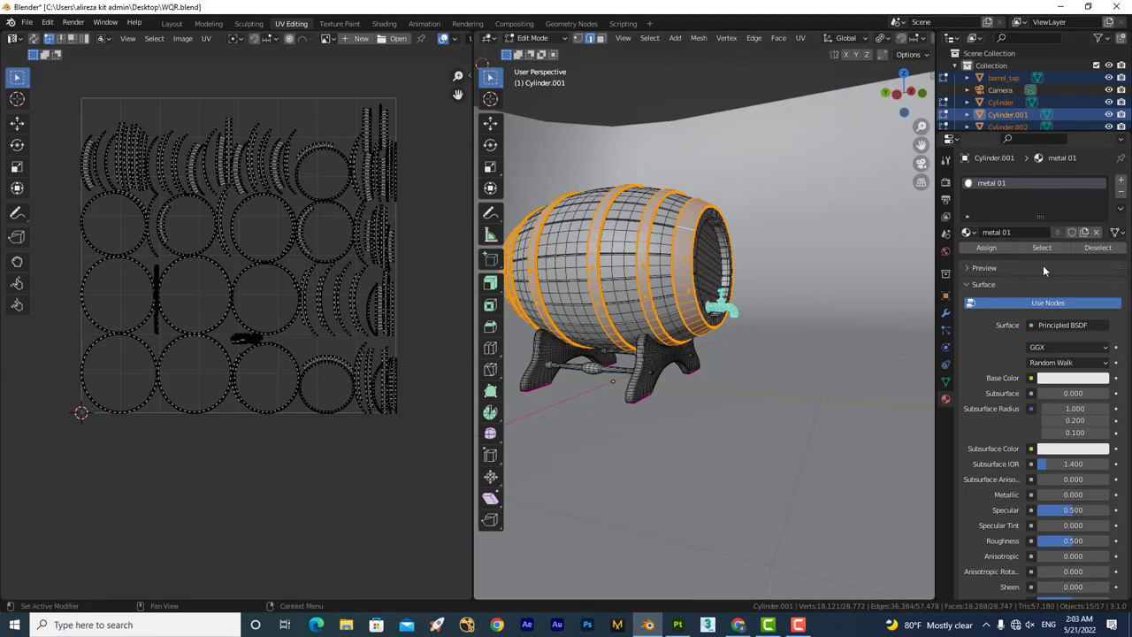
{"action": "middle_click_drag", "start_coordinate": [778, 292], "coordinate": [706, 253]}
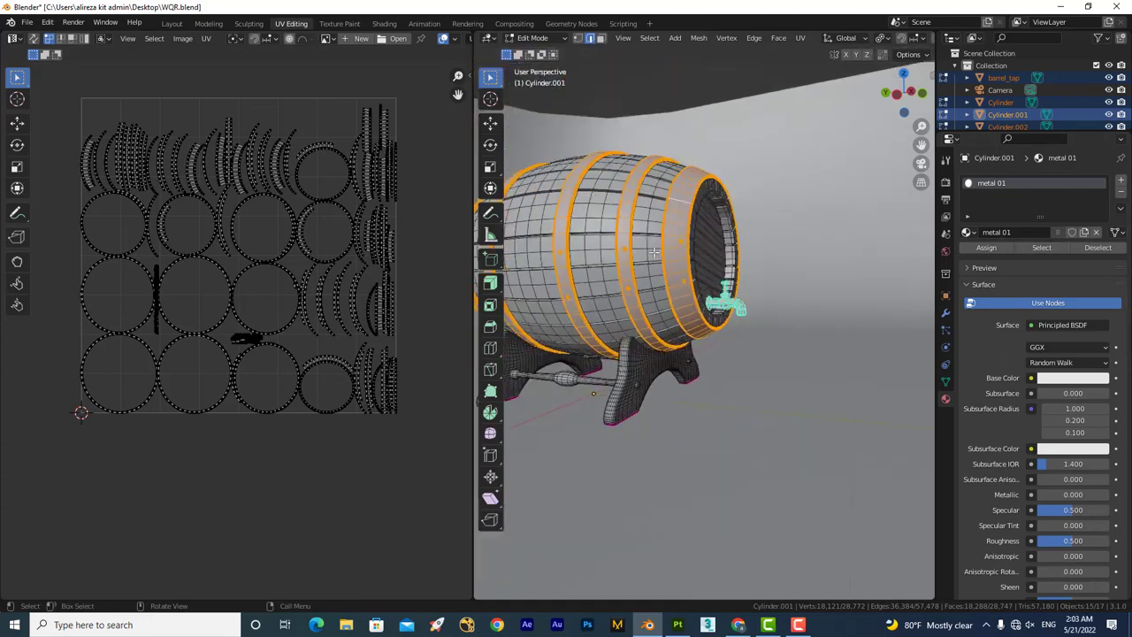
{"action": "key", "text": "Tab"}
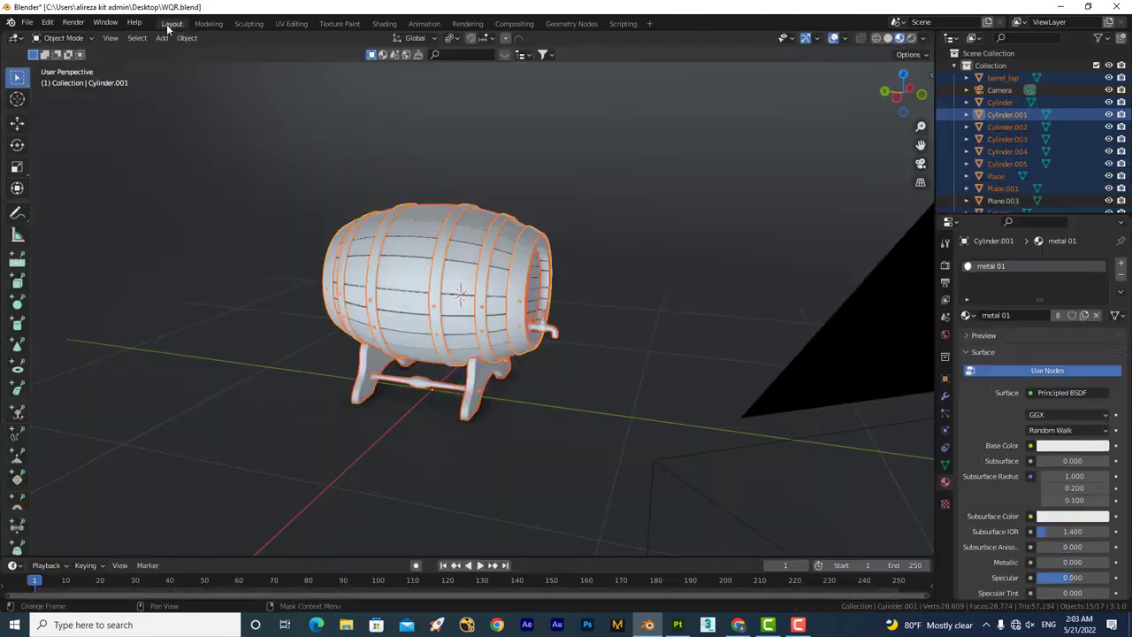
In the Layout workspace, check the hoop Cylinder.001, bolt Sphere.005 and the wooden bar.
{"action": "left_click", "coordinate": [169, 24]}
{"action": "left_click", "coordinate": [466, 379]}
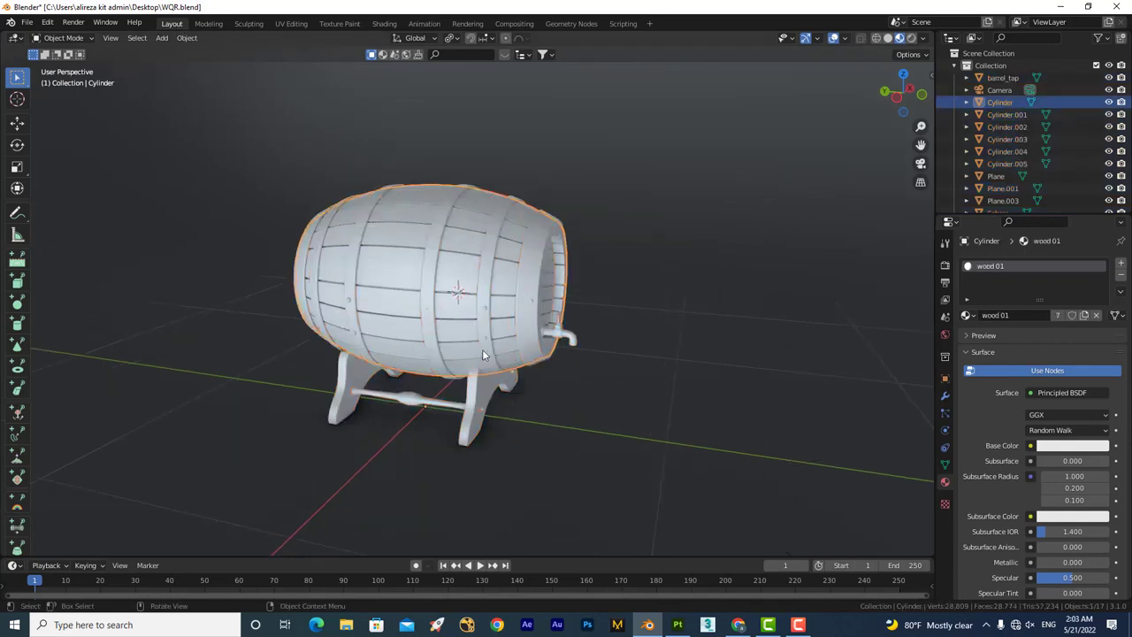
{"action": "left_click", "coordinate": [476, 382], "text": "shift"}
{"action": "left_click", "coordinate": [488, 328], "text": "shift"}
{"action": "left_click", "coordinate": [484, 361], "text": "shift"}
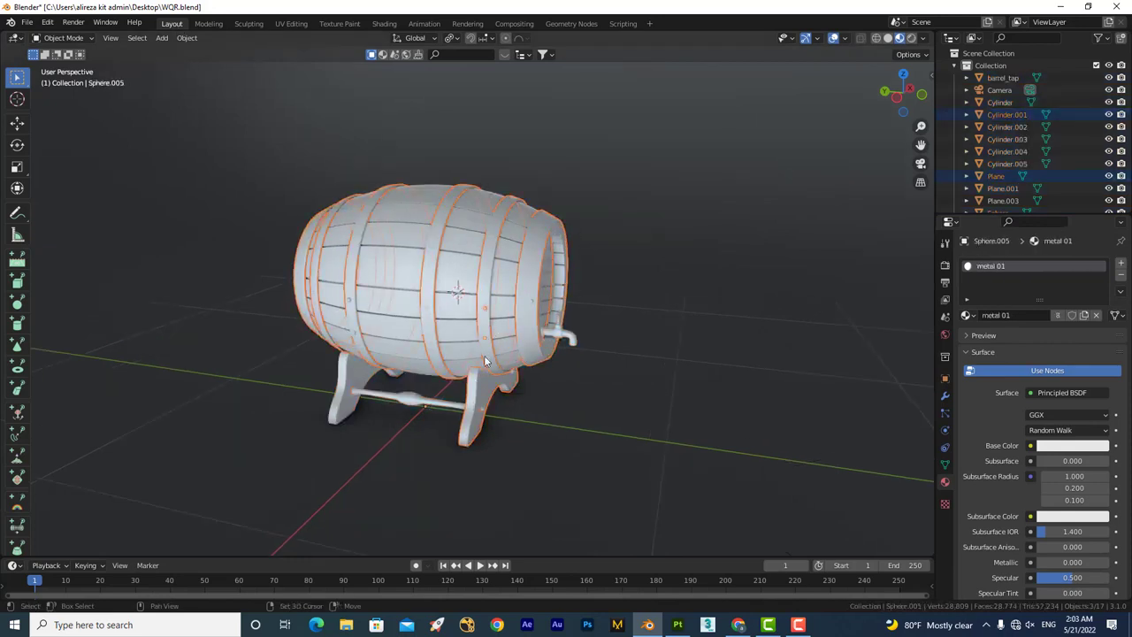
{"action": "left_click", "coordinate": [389, 390], "text": "shift"}
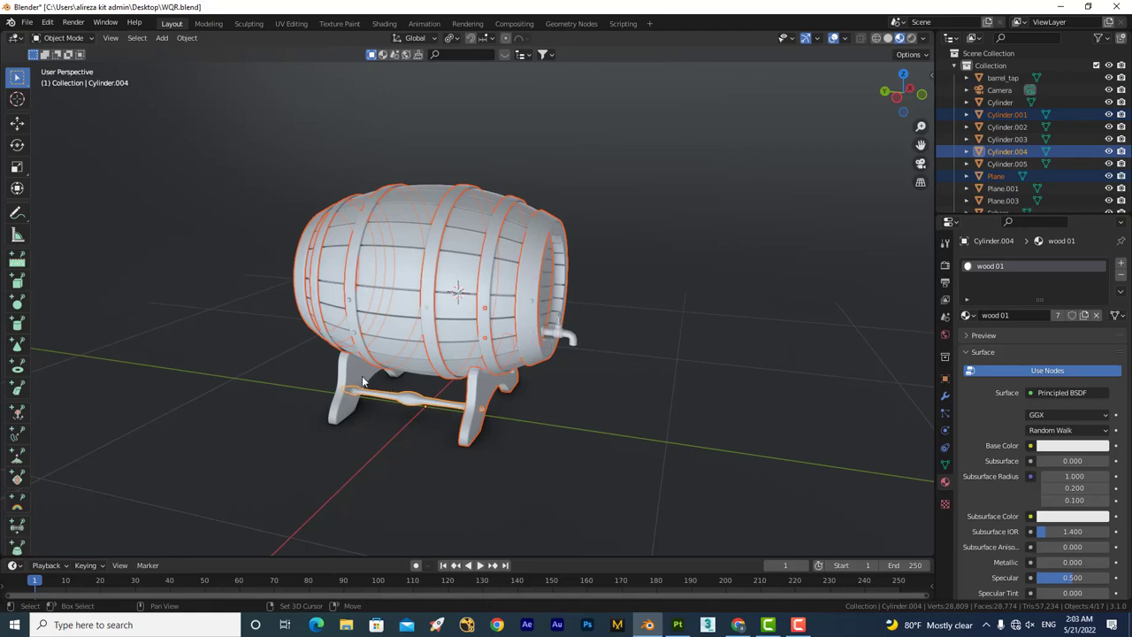
Select the front stand leg Cylinder.005 and start an FBX export.
{"action": "middle_click_drag", "start_coordinate": [362, 376], "coordinate": [565, 347]}
{"action": "left_click", "coordinate": [381, 425], "text": "shift"}
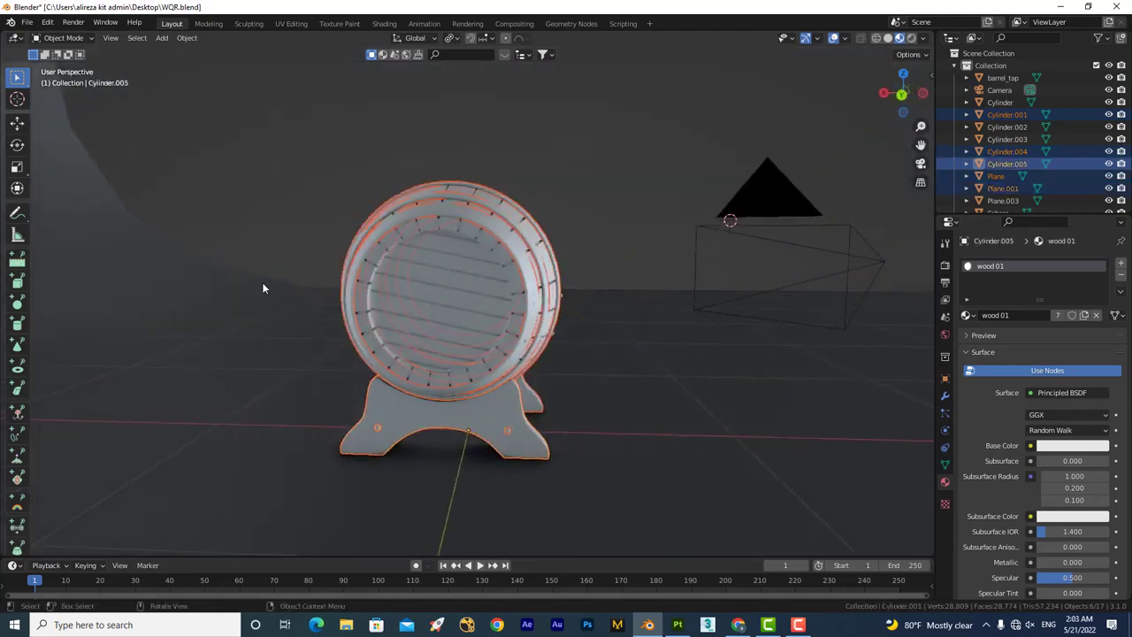
{"action": "left_click", "coordinate": [28, 21]}
{"action": "mouse_move", "coordinate": [53, 200]}
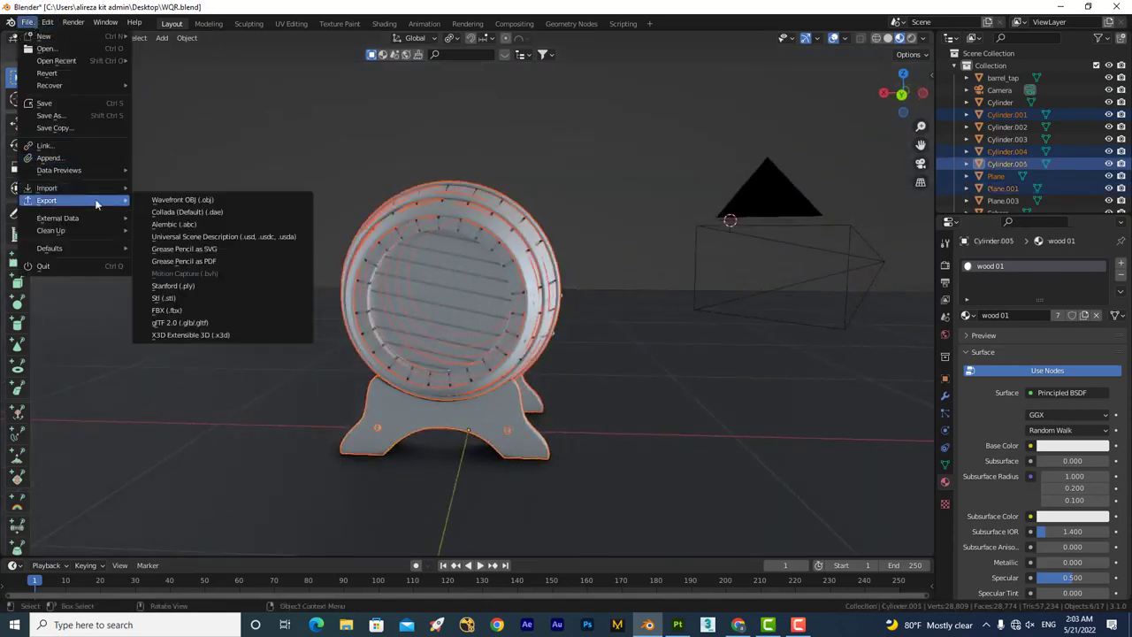
{"action": "left_click", "coordinate": [166, 311]}
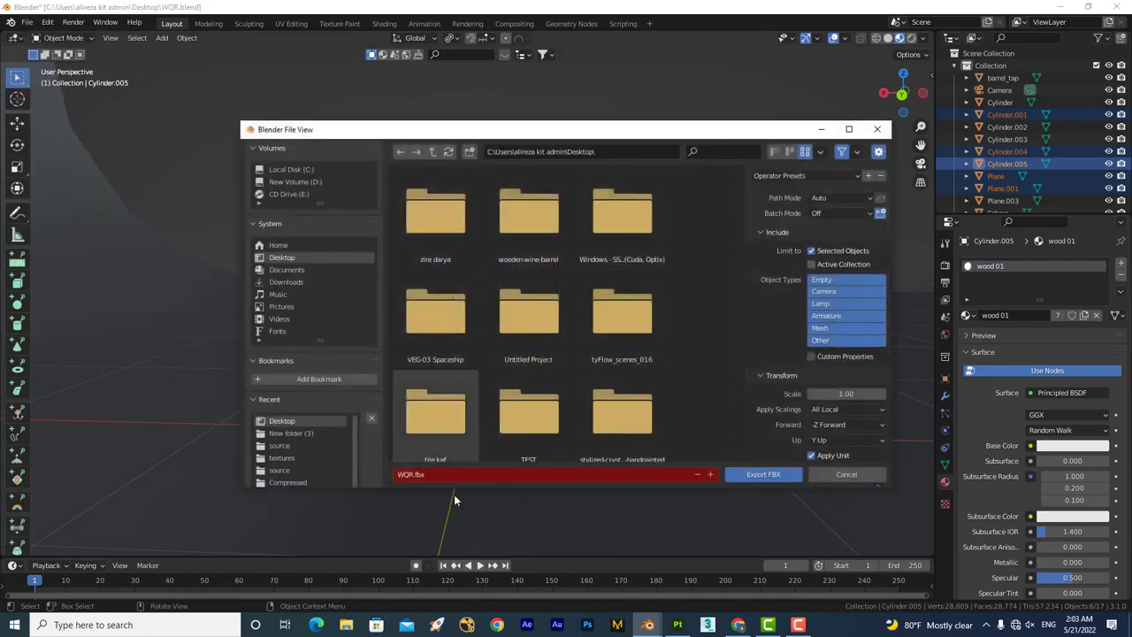
Cancel the FBX export and, in Substance Painter, select the METAL set's Iron Old layer.
{"action": "left_click", "coordinate": [862, 479]}
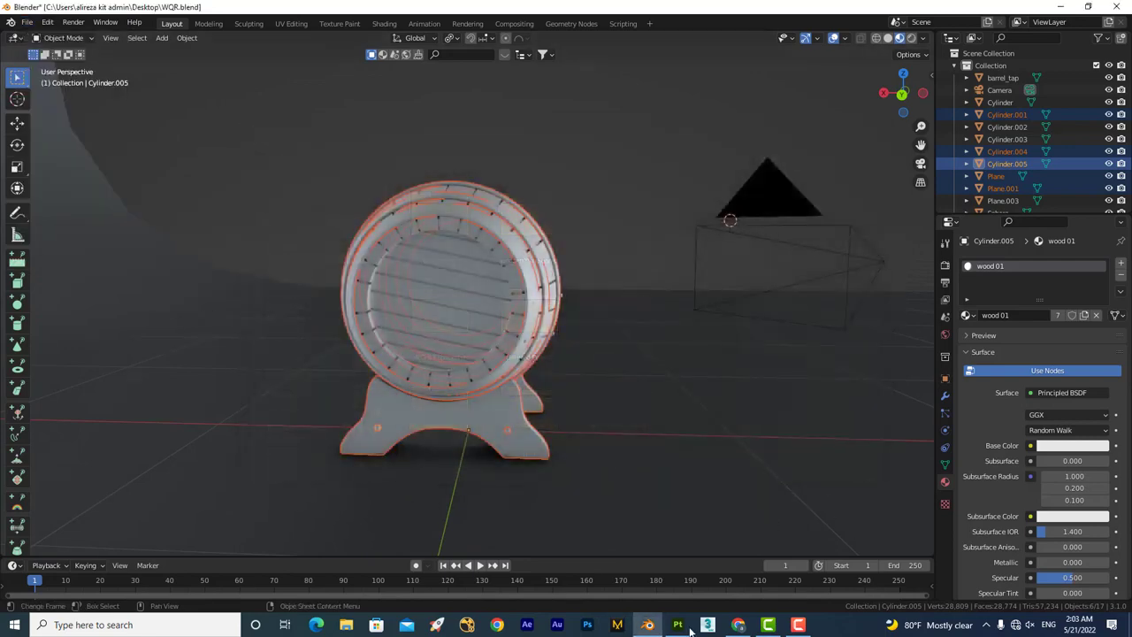
{"action": "left_click", "coordinate": [677, 624]}
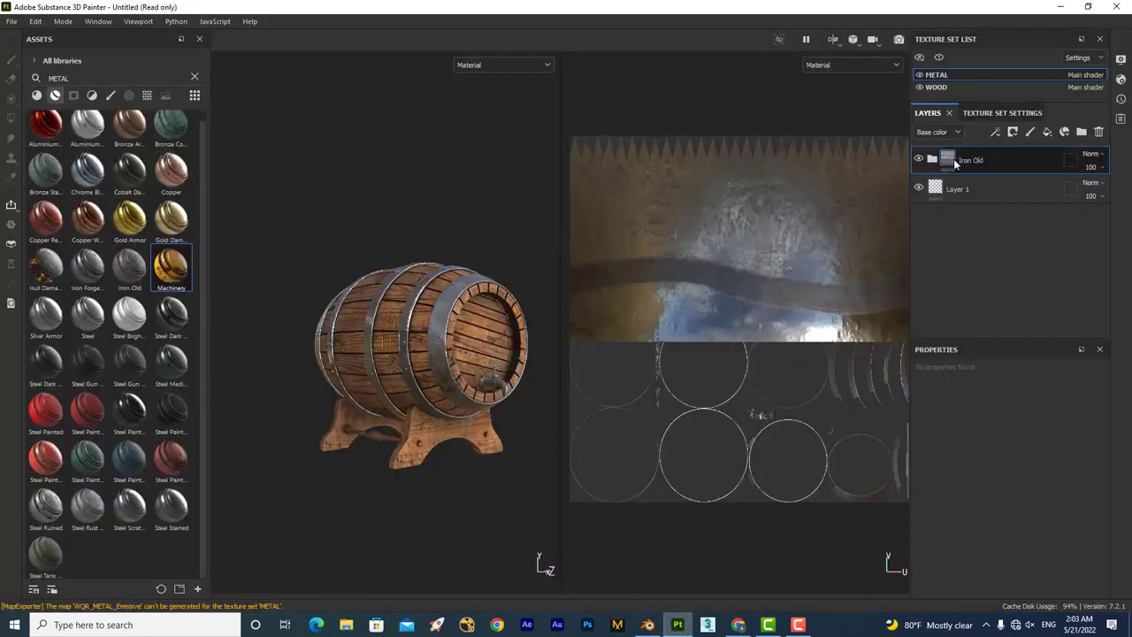
{"action": "left_click", "coordinate": [951, 163]}
{"action": "left_click", "coordinate": [989, 113]}
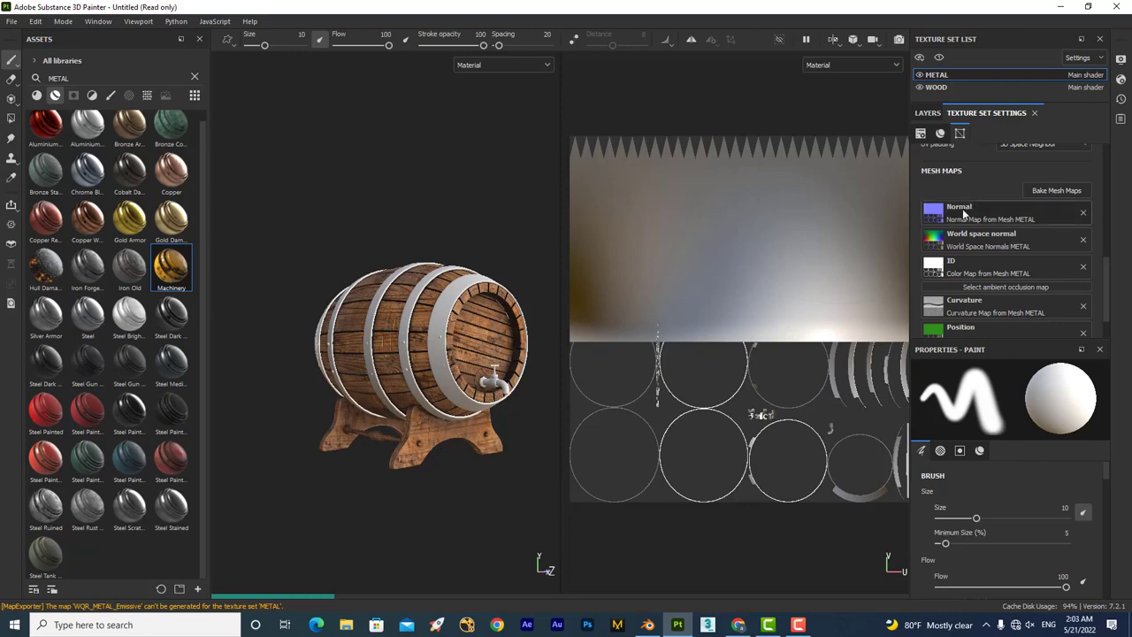
{"action": "left_click", "coordinate": [928, 113]}
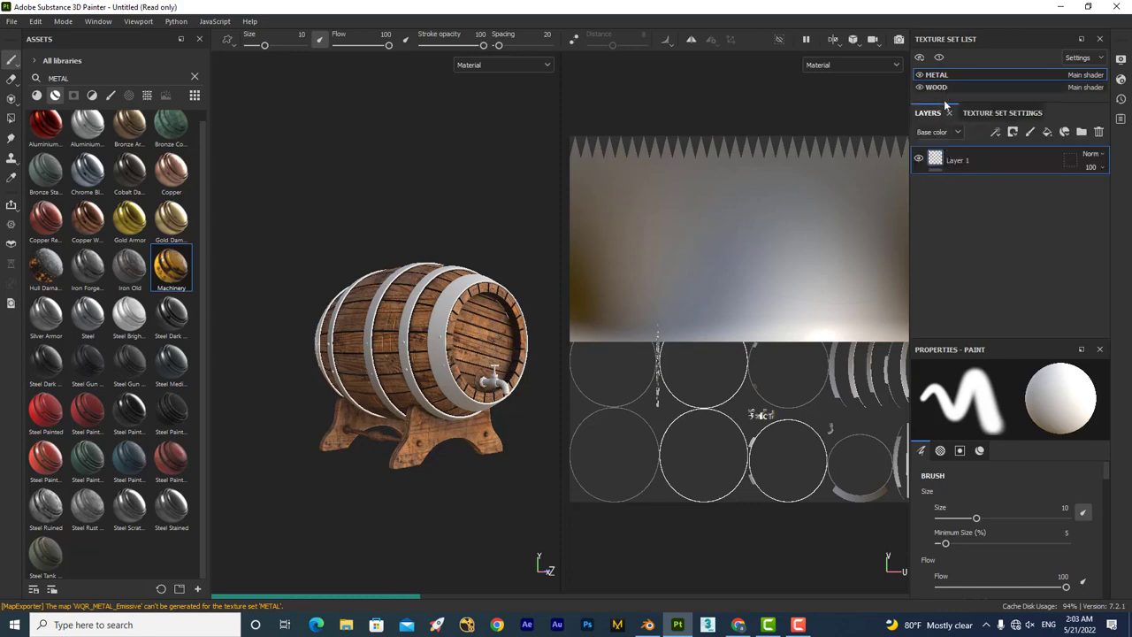
Delete the WOOD texture set's material layers, leaving only Layer 1.
{"action": "left_click", "coordinate": [942, 89]}
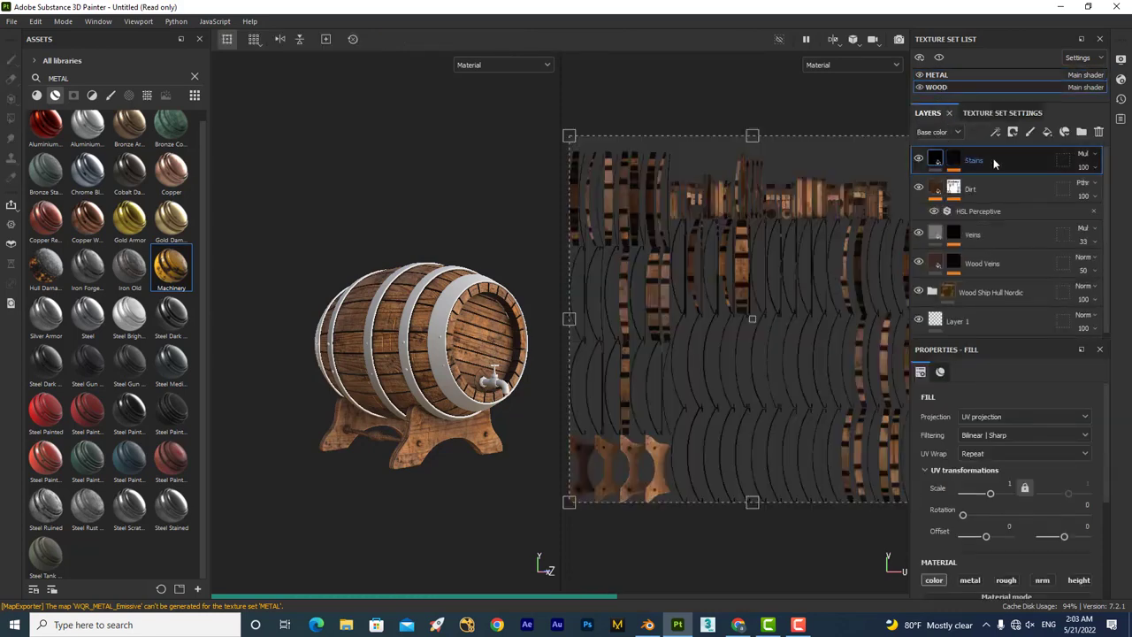
{"action": "key", "text": "Delete"}
{"action": "key", "text": "Delete"}
{"action": "key", "text": "Delete"}
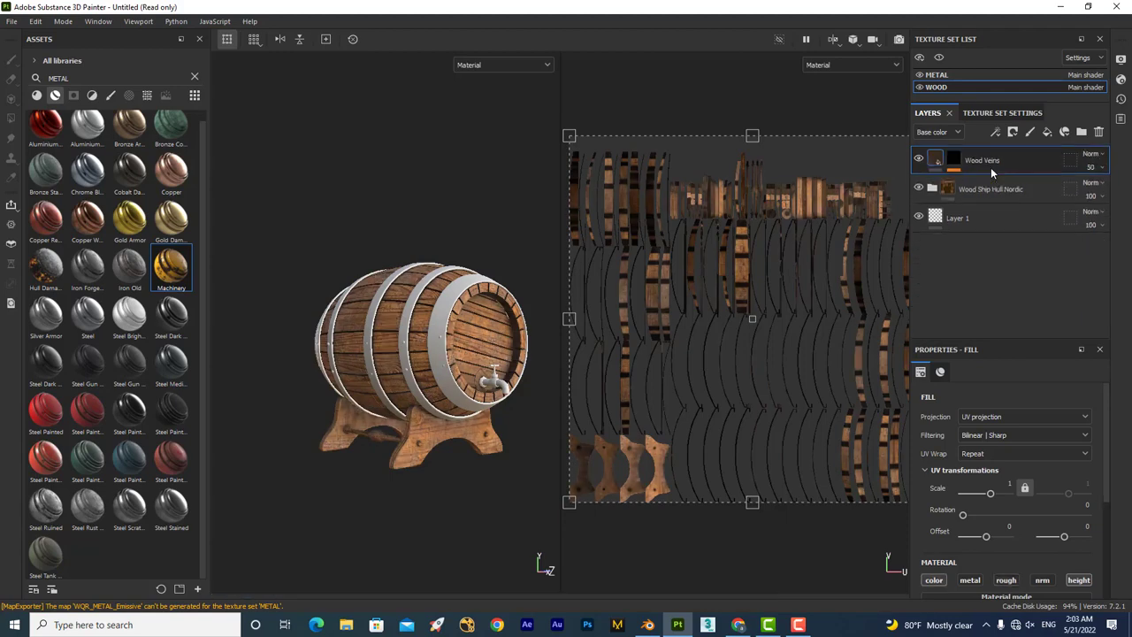
{"action": "key", "text": "Delete"}
{"action": "key", "text": "Delete"}
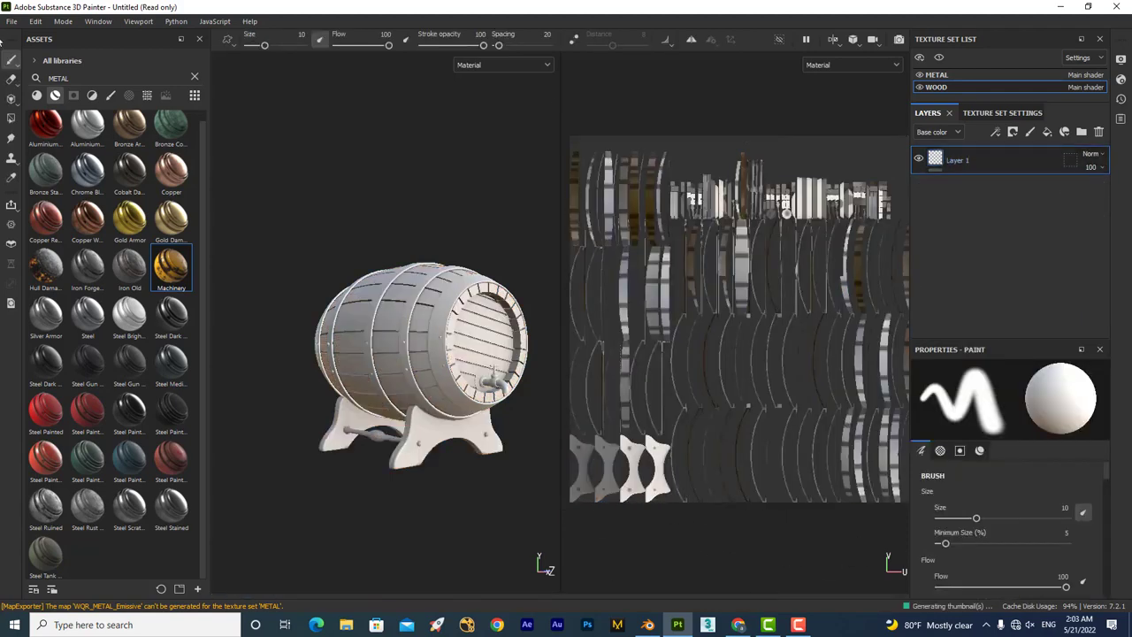
{"action": "left_click", "coordinate": [11, 21]}
Open the New project setup, cancel the mesh file browser, and close the dialog.
{"action": "left_click", "coordinate": [22, 36]}
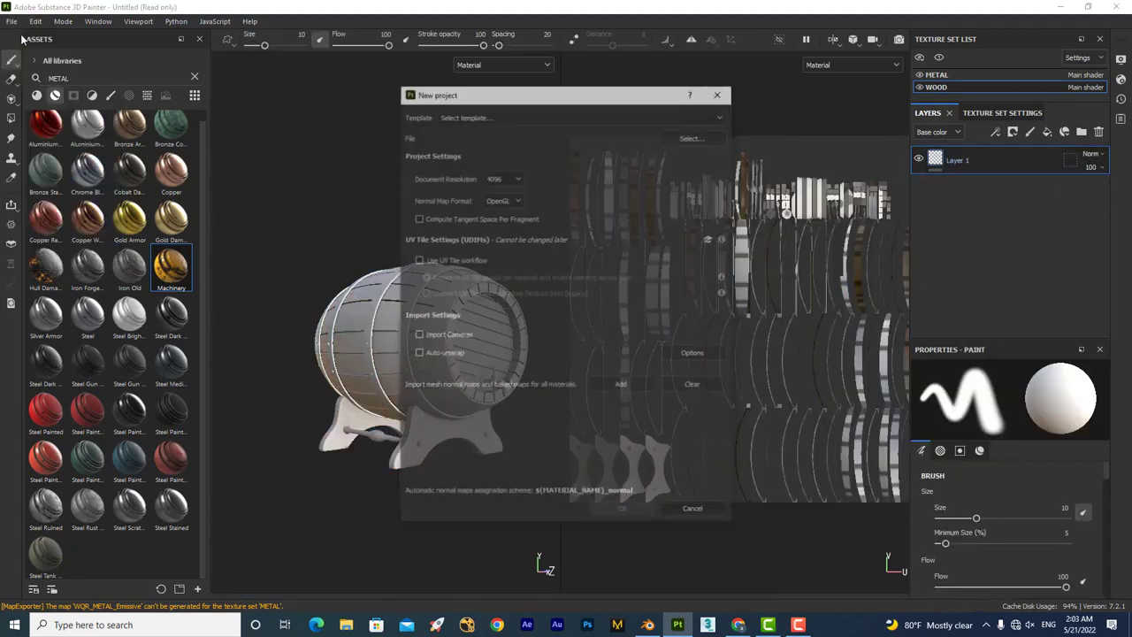
{"action": "left_click", "coordinate": [690, 138]}
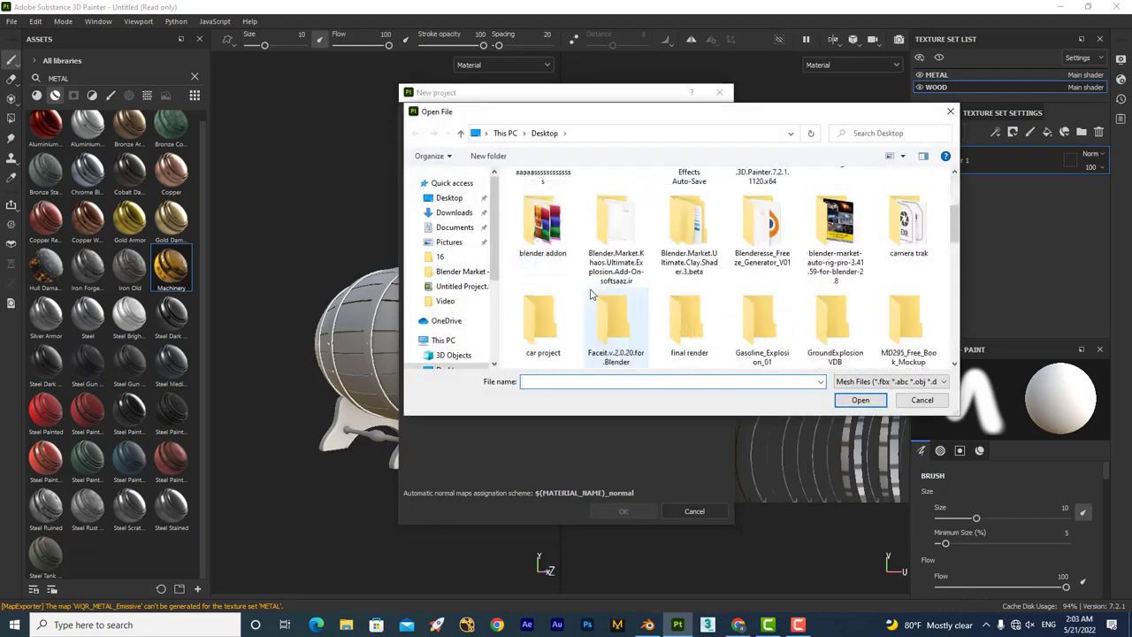
{"action": "scroll", "coordinate": [592, 295], "scroll_direction": "down", "scroll_amount": 5}
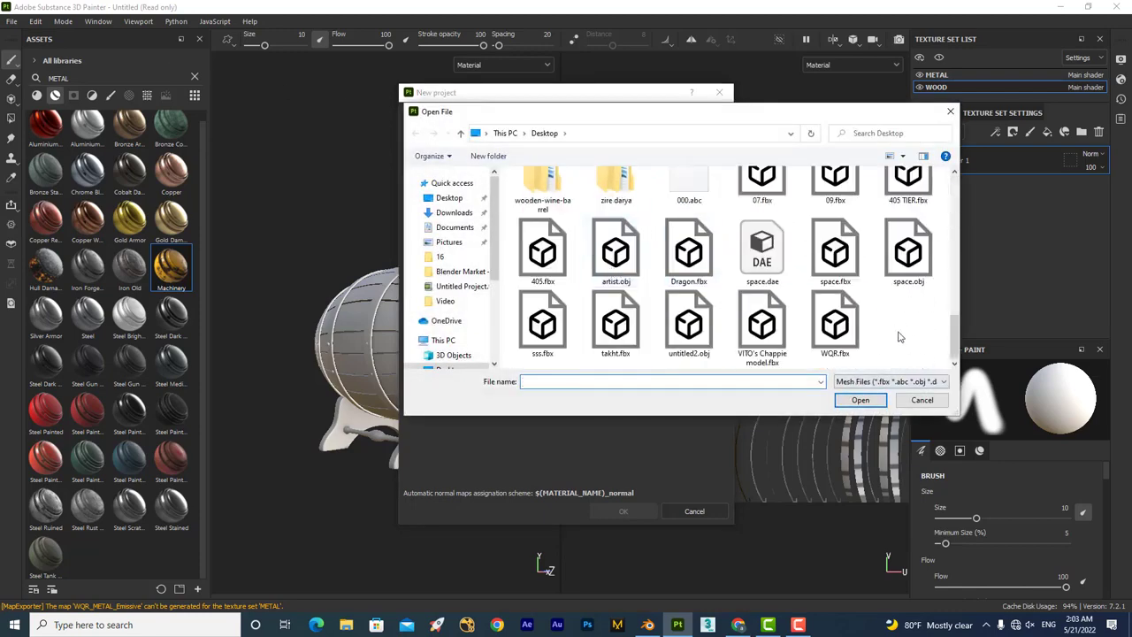
{"action": "left_click", "coordinate": [861, 400]}
{"action": "left_click", "coordinate": [719, 92]}
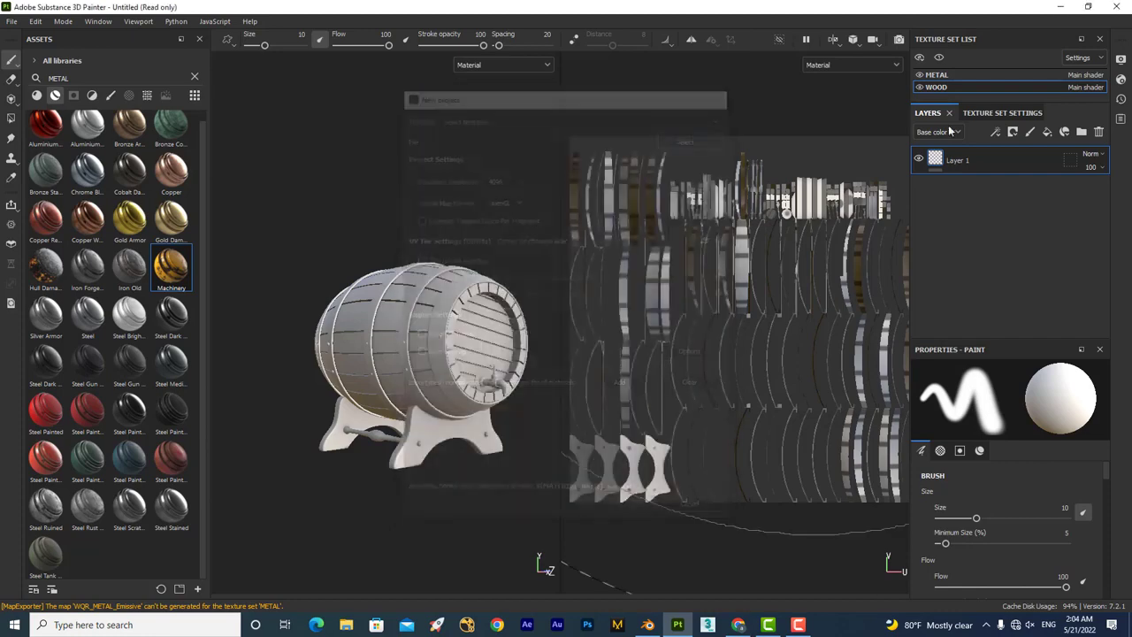
Open the Bake Mesh Maps settings, close them without baking, and return to Layers.
{"action": "left_click", "coordinate": [1001, 113]}
{"action": "scroll", "coordinate": [1009, 230], "scroll_direction": "down", "scroll_amount": 2}
{"action": "scroll", "coordinate": [1011, 283], "scroll_direction": "down", "scroll_amount": 2}
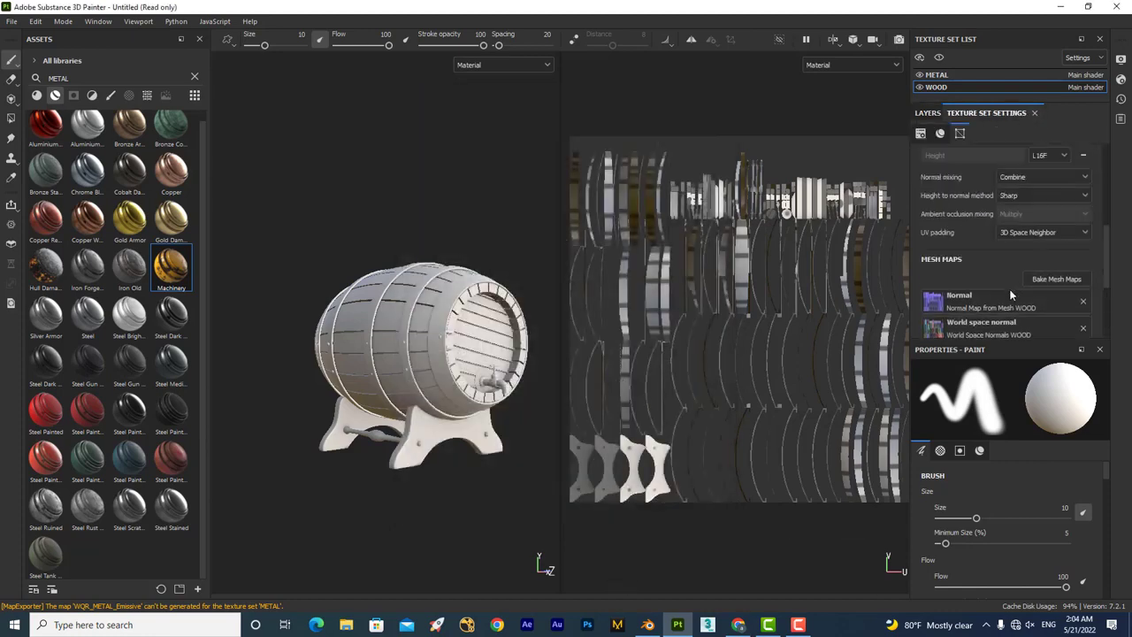
{"action": "left_click", "coordinate": [1057, 278]}
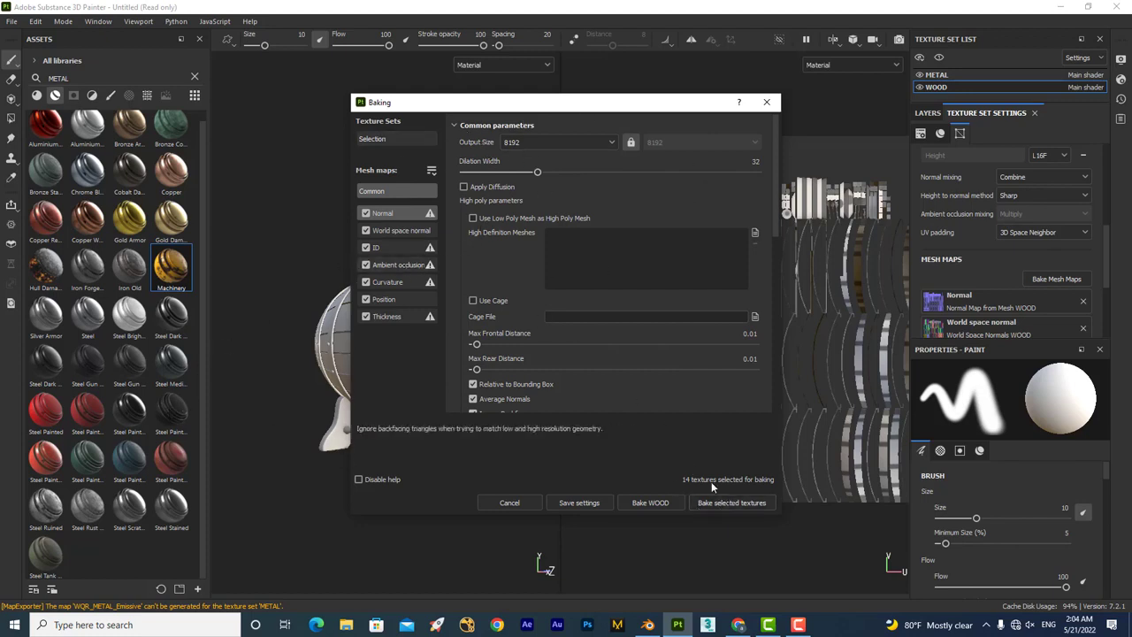
{"action": "left_click", "coordinate": [766, 102]}
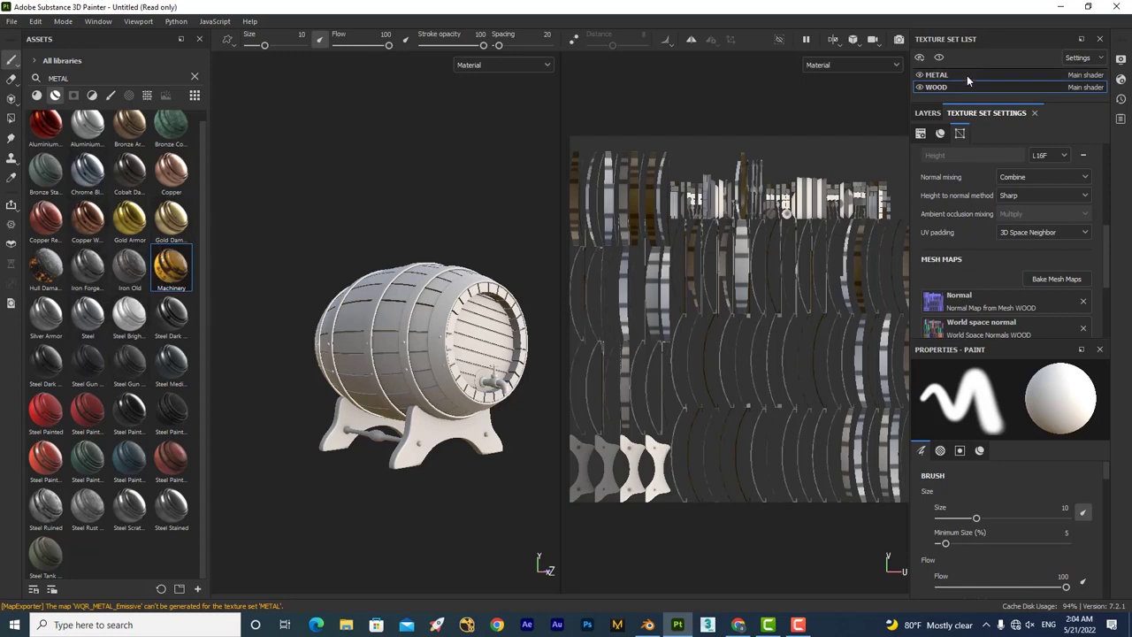
{"action": "left_click", "coordinate": [928, 112]}
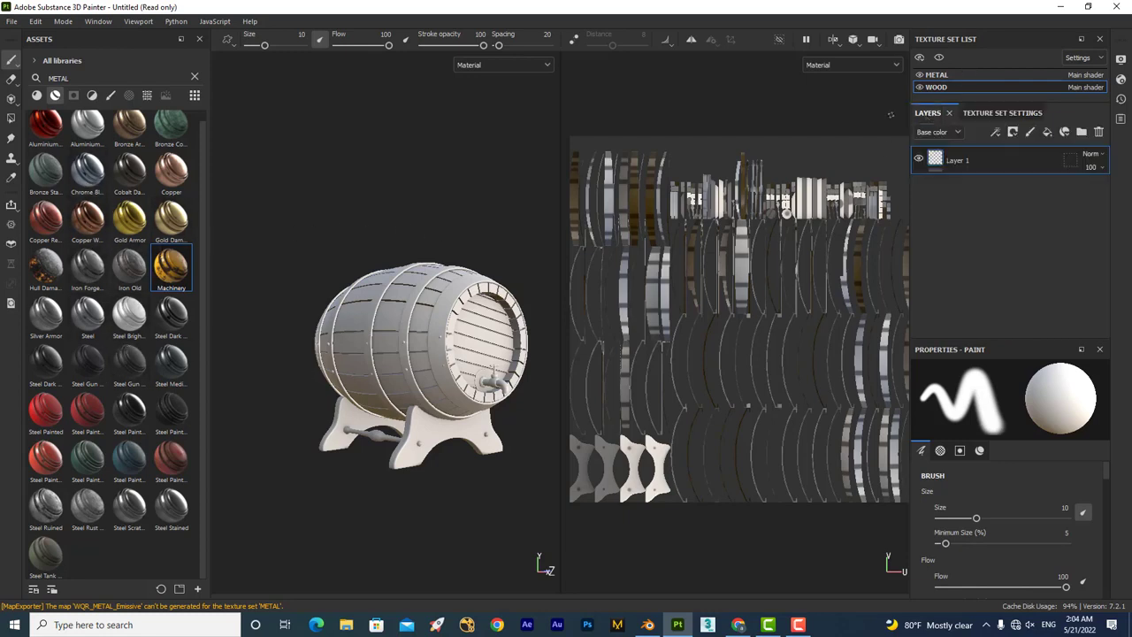
Apply the Iron Old material to the barrel's metal hoops.
{"action": "left_click", "coordinate": [36, 95]}
{"action": "left_click", "coordinate": [36, 95]}
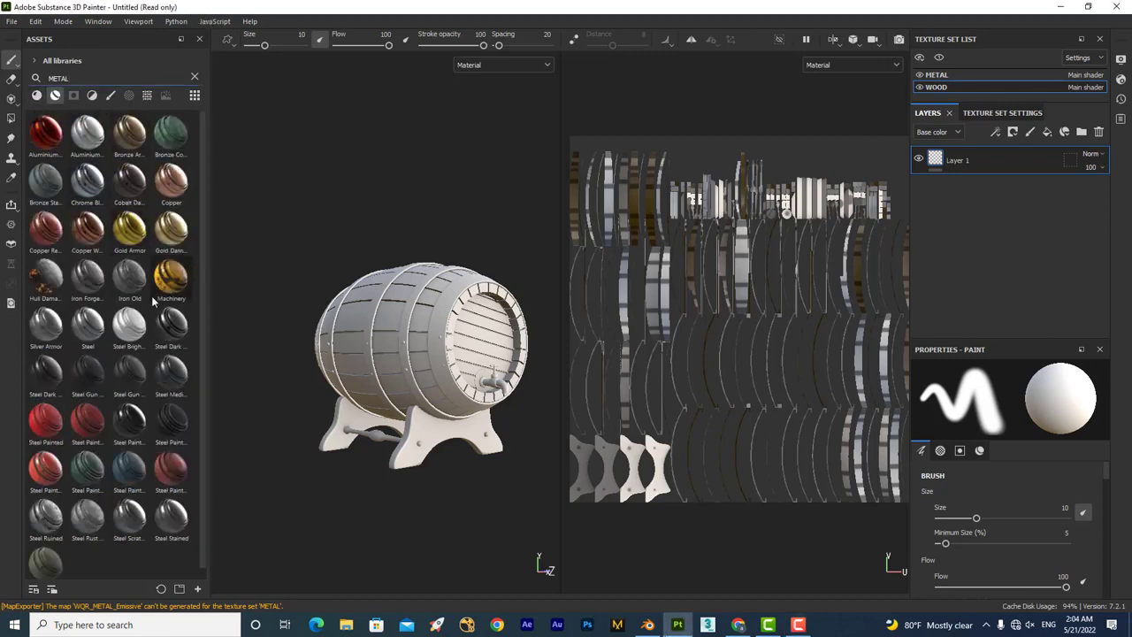
{"action": "left_click_drag", "start_coordinate": [125, 283], "coordinate": [442, 358]}
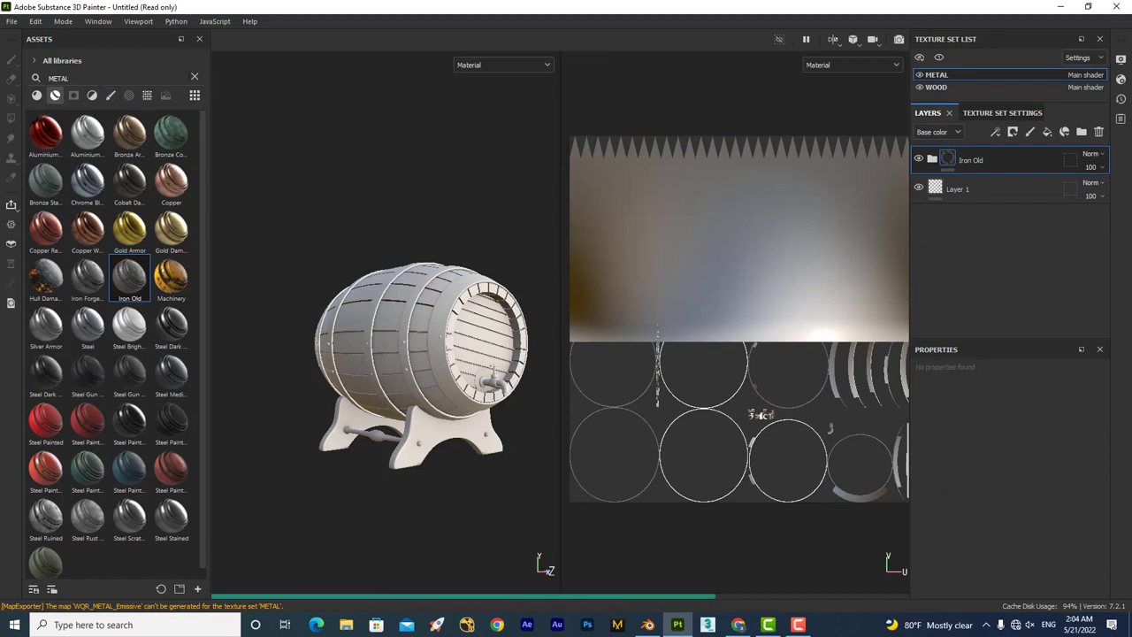
Search 'woo' and layer Wood Ship Hull Nordic and Wood Ship Hull Old onto the wood.
{"action": "left_click", "coordinate": [194, 77]}
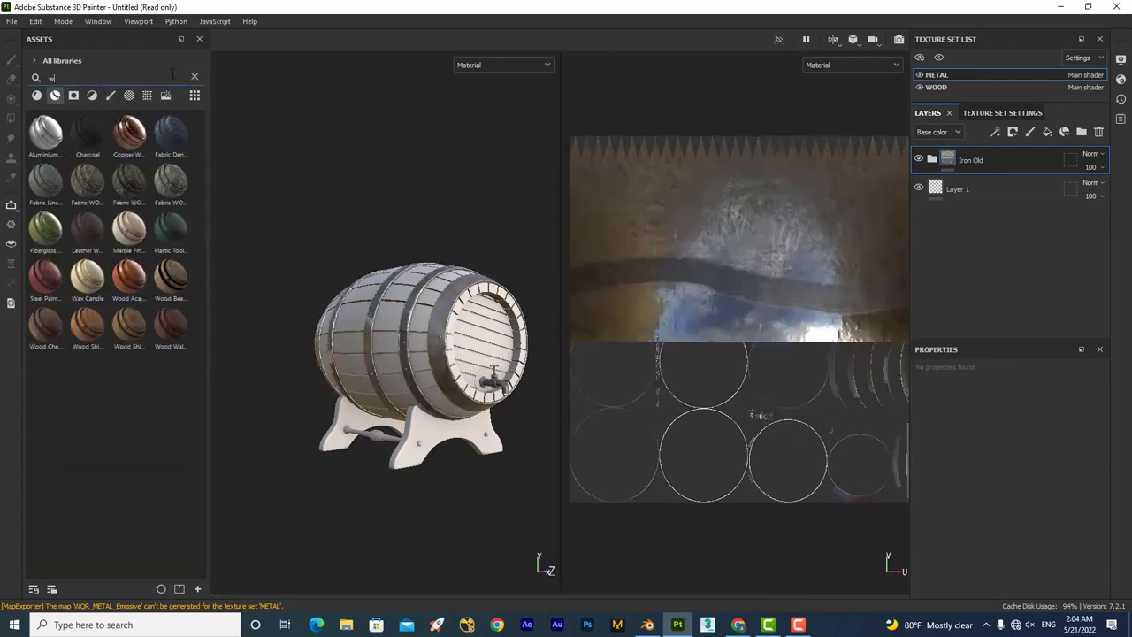
{"action": "type", "text": "woo"}
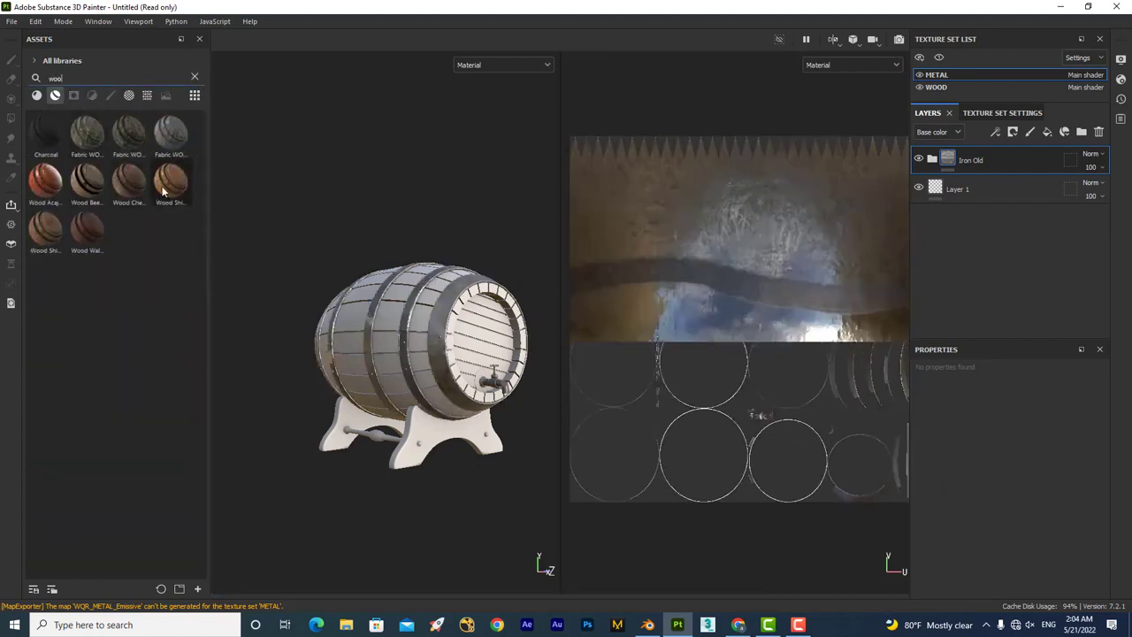
{"action": "left_click_drag", "start_coordinate": [162, 190], "coordinate": [381, 326]}
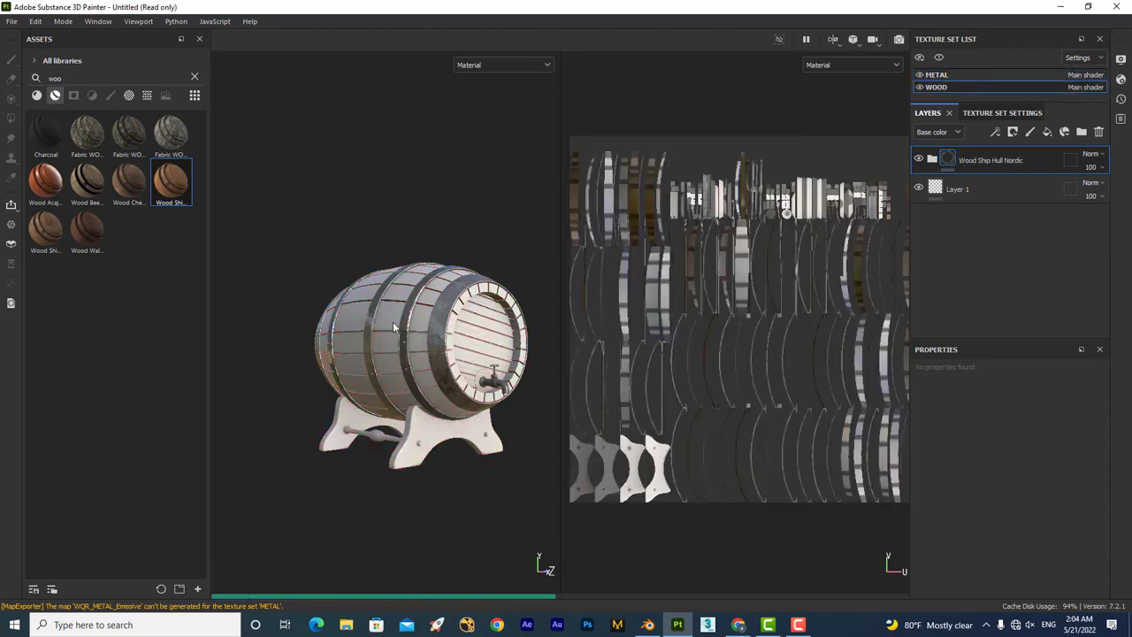
{"action": "scroll", "coordinate": [369, 345], "scroll_direction": "up", "scroll_amount": 3}
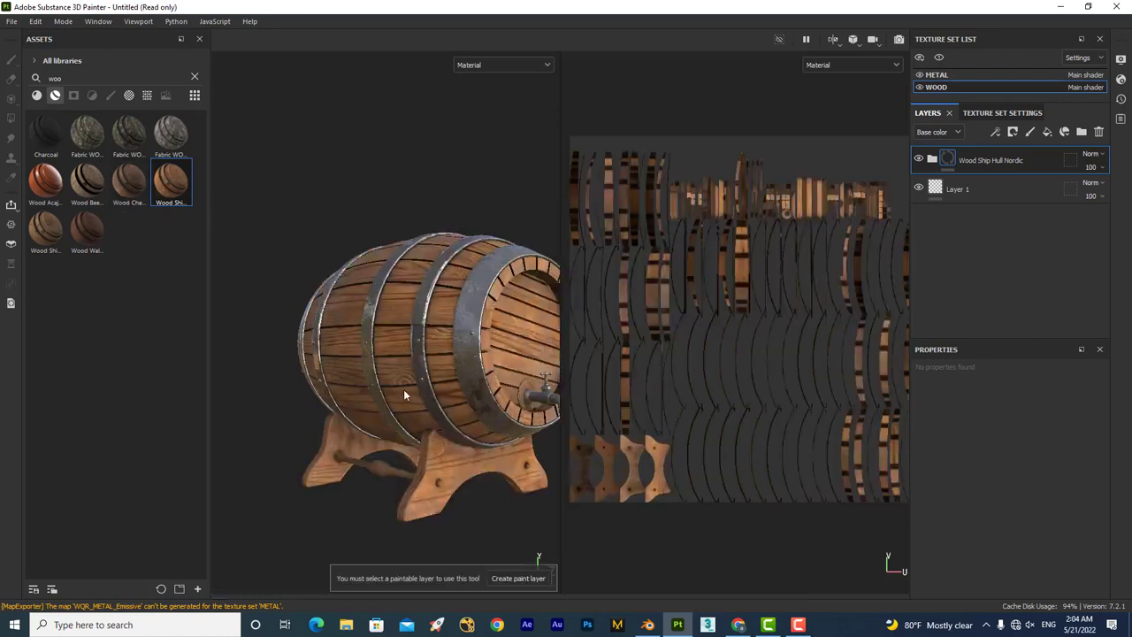
{"action": "mouse_move", "coordinate": [404, 395]}
{"action": "left_mouse_down", "text": "alt"}
{"action": "mouse_move", "coordinate": [337, 378]}
{"action": "mouse_move", "coordinate": [433, 374]}
{"action": "mouse_move", "coordinate": [248, 378]}
{"action": "mouse_move", "coordinate": [258, 379]}
{"action": "left_mouse_up", "text": "alt"}
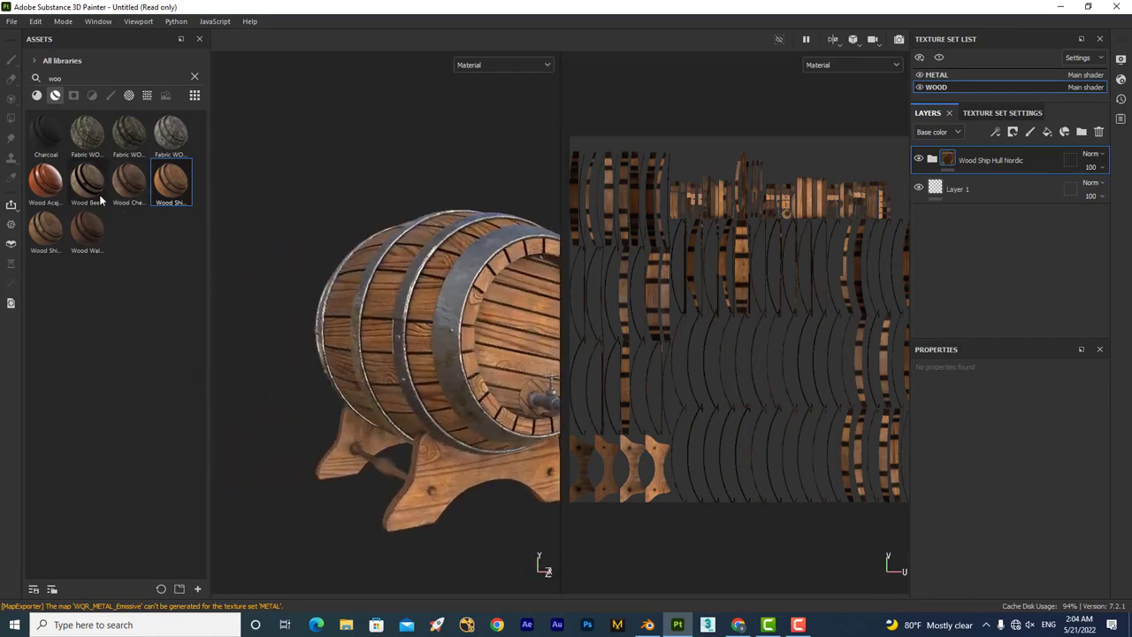
{"action": "left_click_drag", "start_coordinate": [63, 234], "coordinate": [378, 290]}
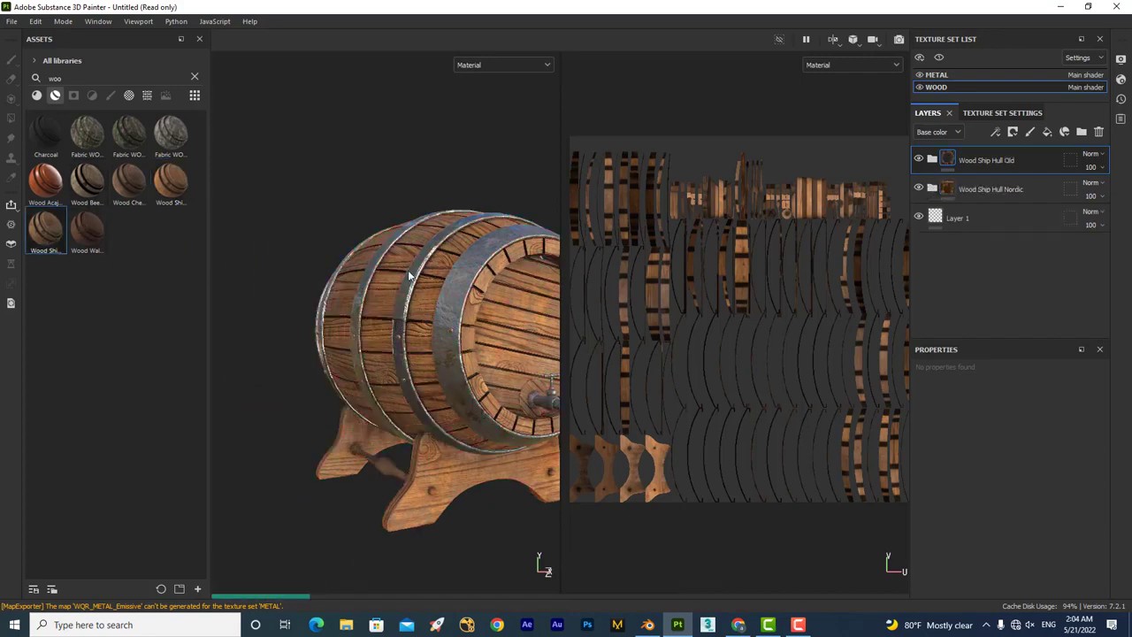
Add Creature Teeth, move its Dirt and Damage layer to the top, and delete the folder.
{"action": "left_click", "coordinate": [194, 77]}
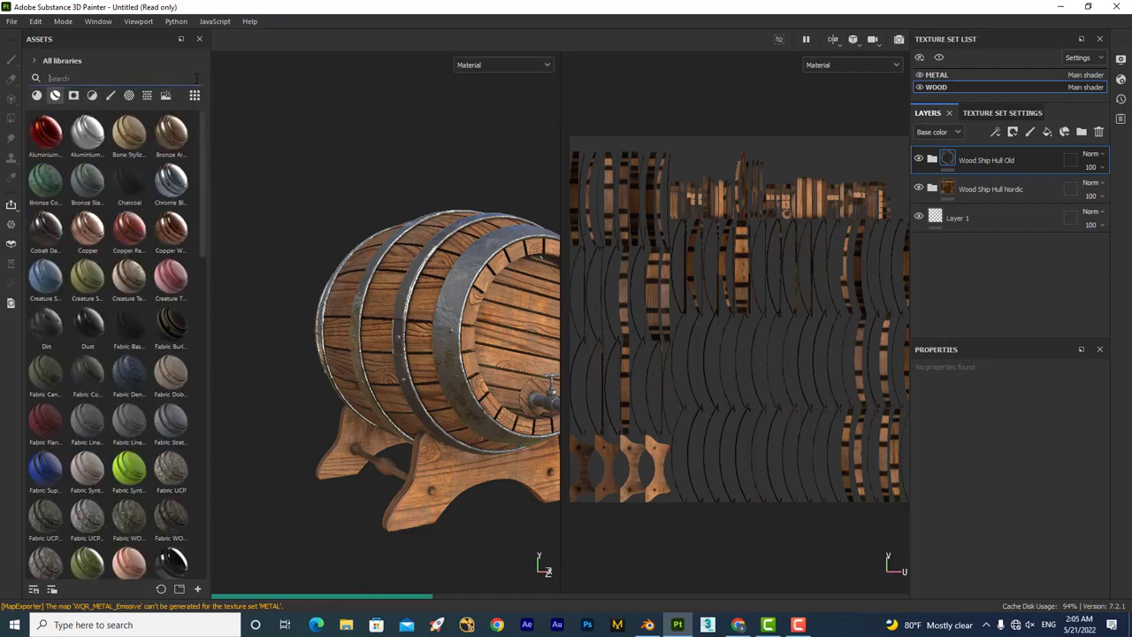
{"action": "left_click_drag", "start_coordinate": [134, 273], "coordinate": [434, 299]}
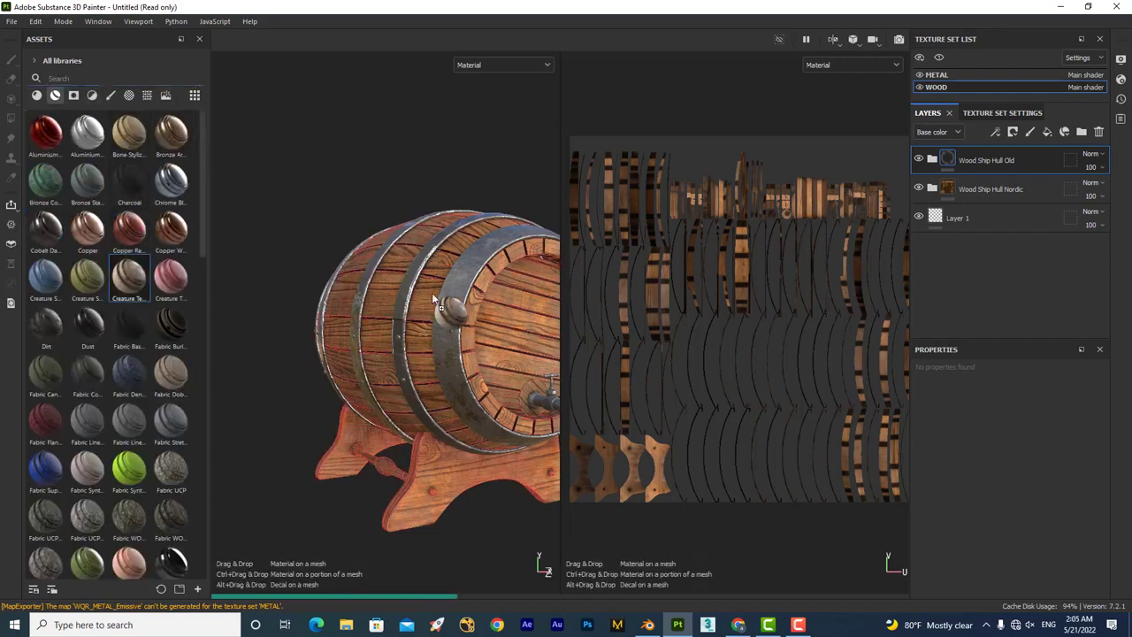
{"action": "left_click_drag", "start_coordinate": [433, 300], "coordinate": [434, 301]}
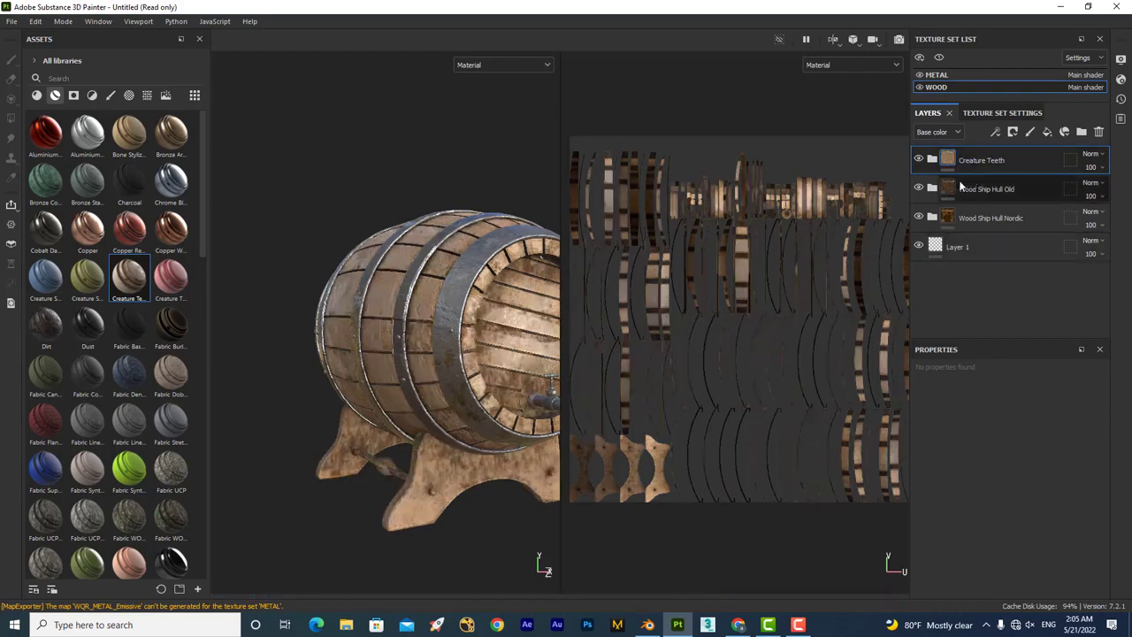
{"action": "left_click", "coordinate": [930, 160]}
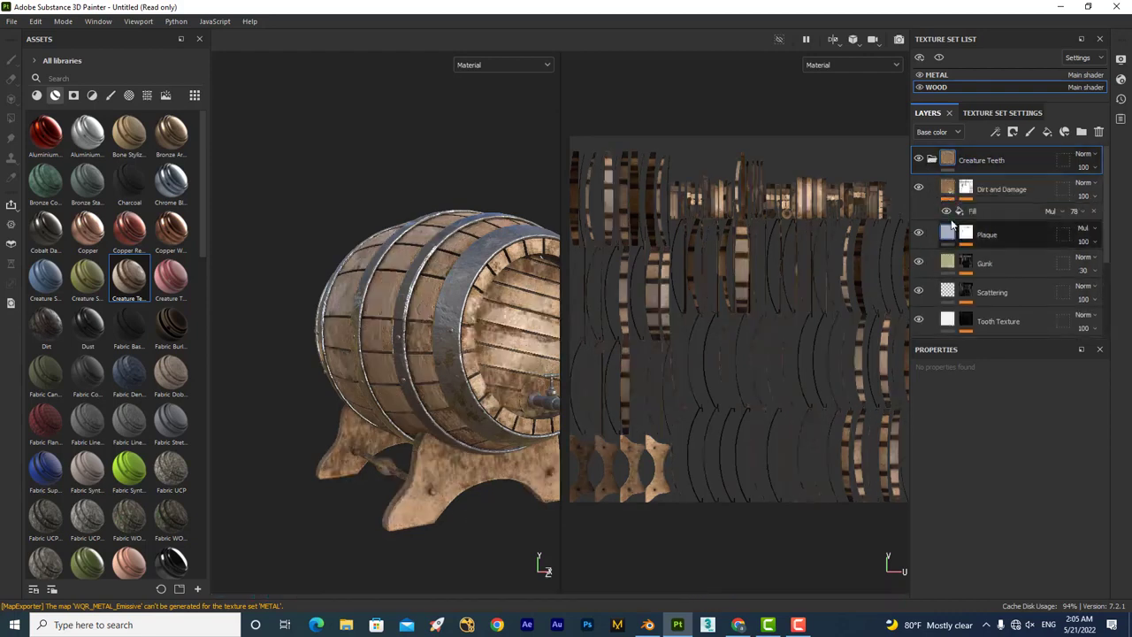
{"action": "left_click", "coordinate": [919, 189]}
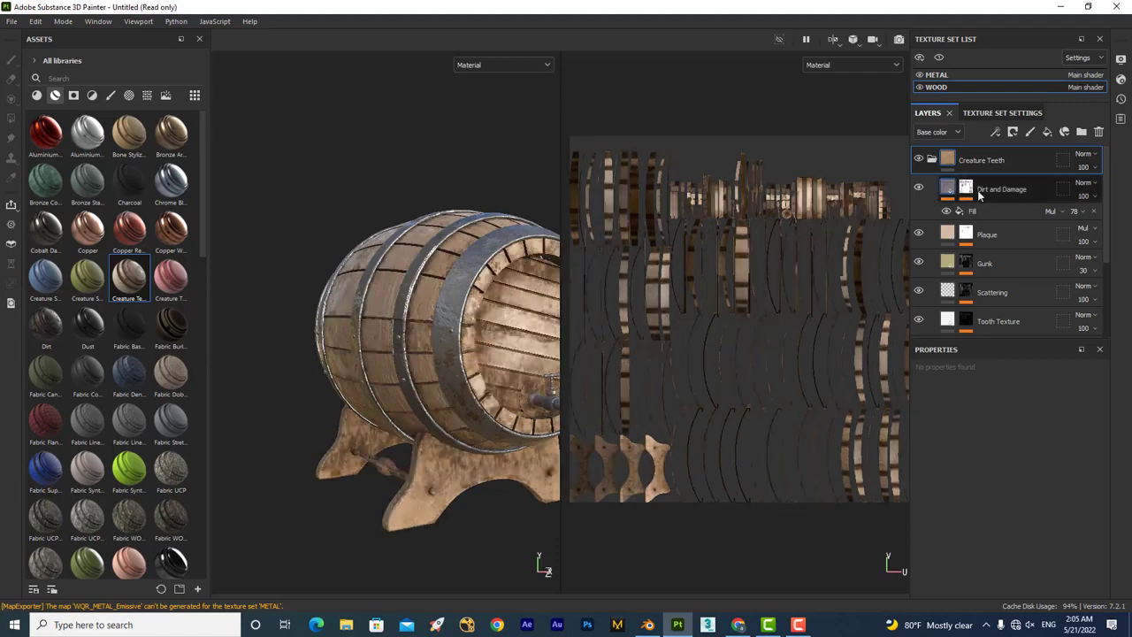
{"action": "left_click_drag", "start_coordinate": [1008, 189], "coordinate": [986, 150]}
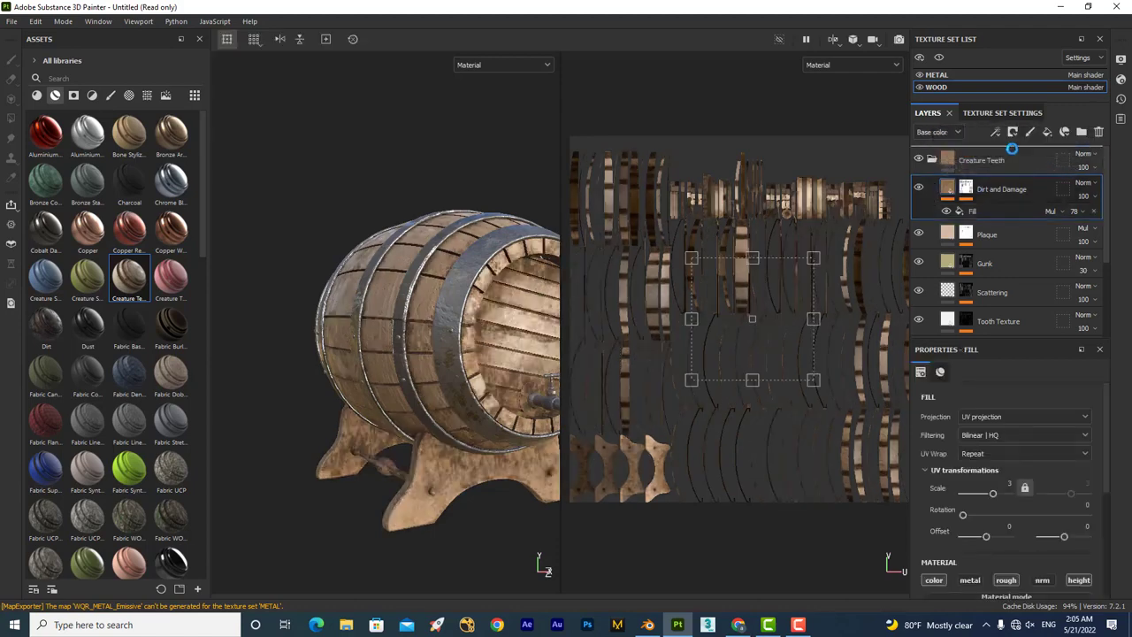
{"action": "left_click", "coordinate": [976, 206]}
{"action": "key", "text": "Delete"}
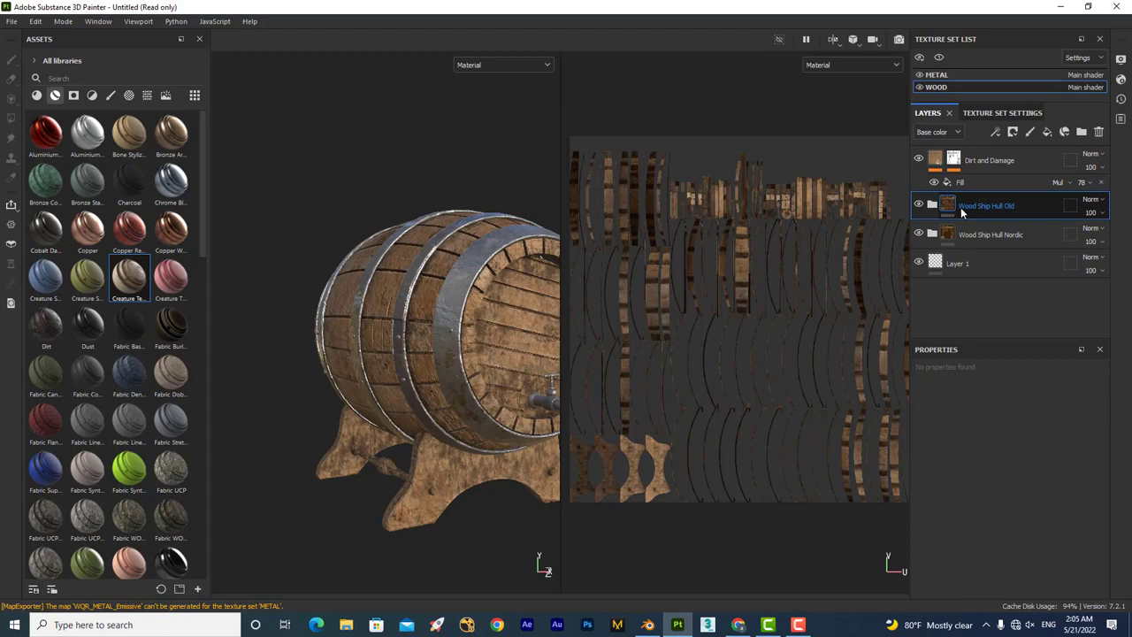
Select Wood Ship Hull Old's White stains and Edges sublayers and drag them out of the folder.
{"action": "left_click", "coordinate": [929, 206]}
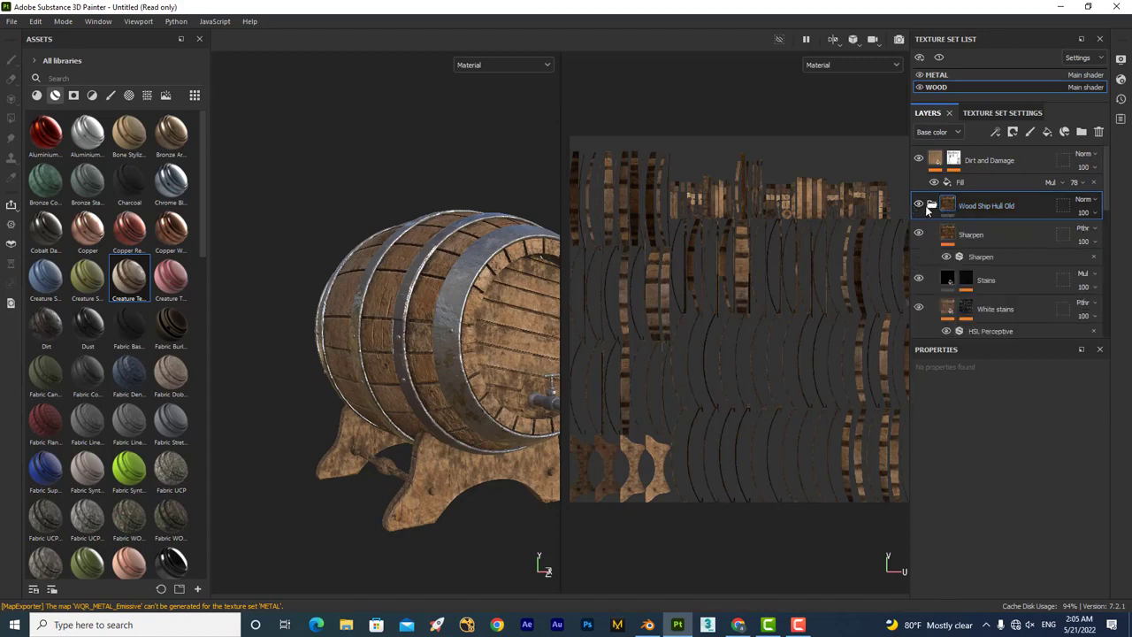
{"action": "scroll", "coordinate": [976, 256], "scroll_direction": "down", "scroll_amount": 2}
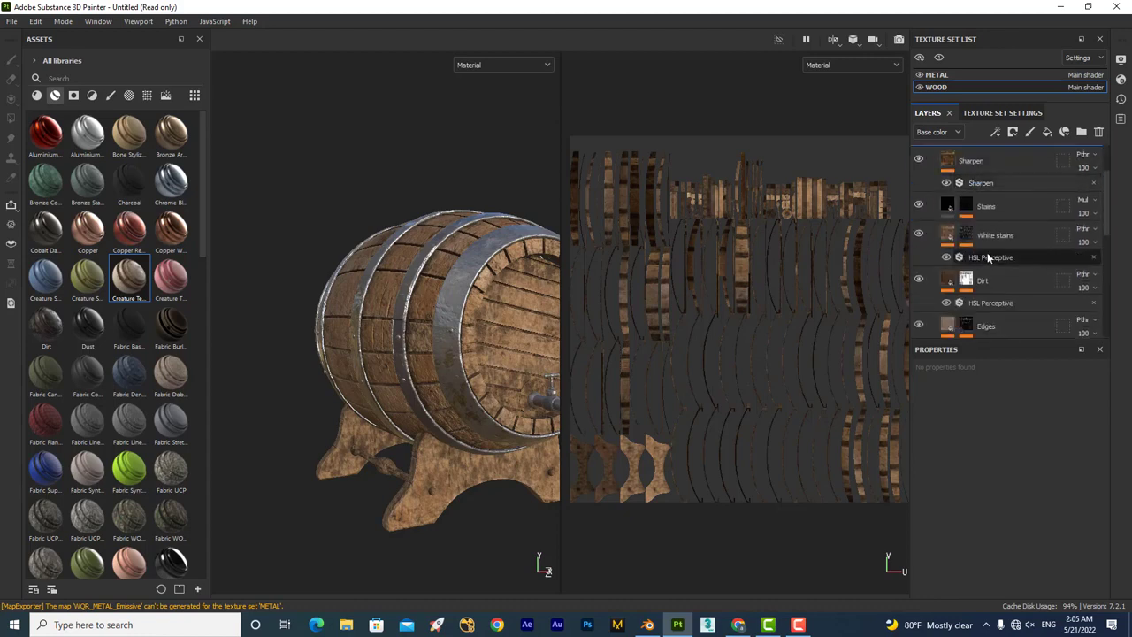
{"action": "left_click", "coordinate": [996, 239]}
{"action": "scroll", "coordinate": [995, 262], "scroll_direction": "down", "scroll_amount": 1}
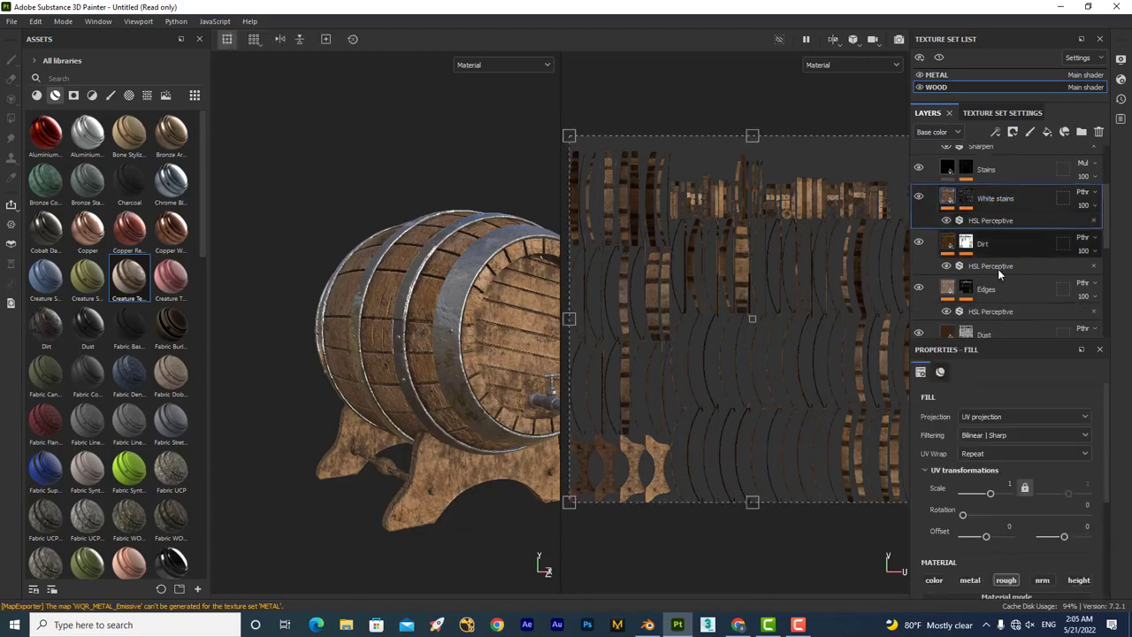
{"action": "scroll", "coordinate": [992, 257], "scroll_direction": "down", "scroll_amount": 1}
{"action": "left_click", "coordinate": [990, 253], "text": "ctrl"}
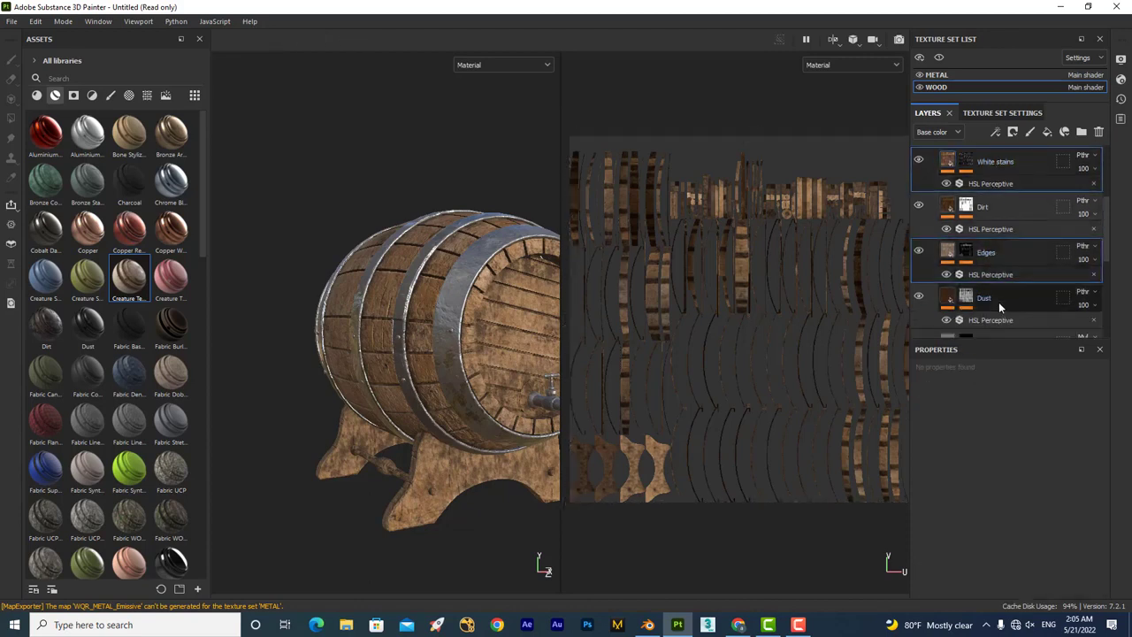
{"action": "scroll", "coordinate": [988, 297], "scroll_direction": "down", "scroll_amount": 1}
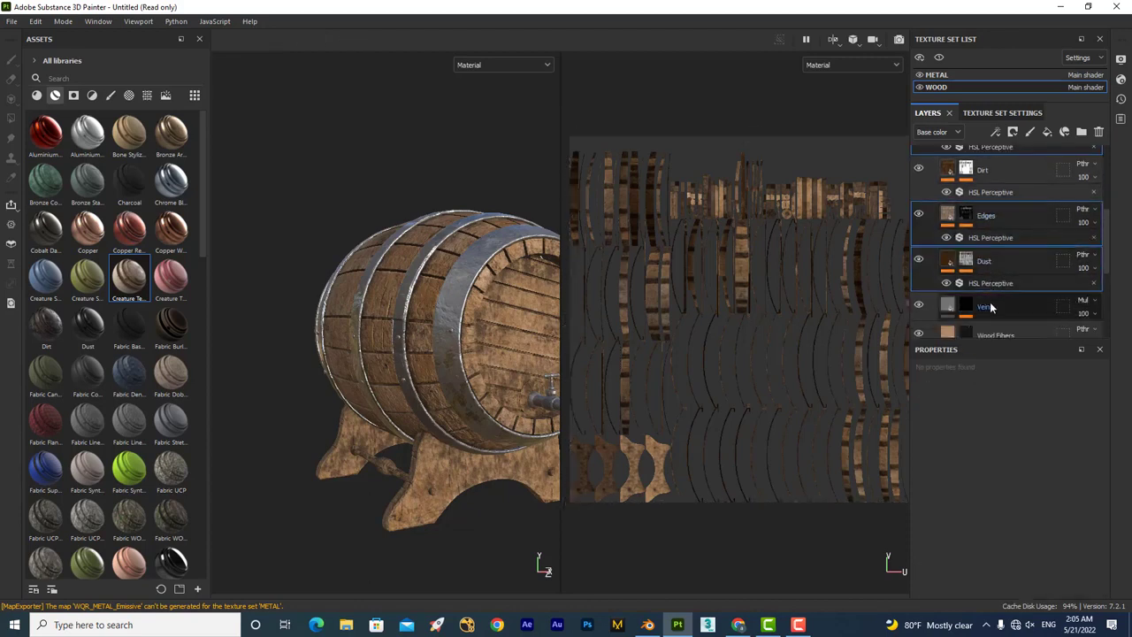
{"action": "scroll", "coordinate": [990, 272], "scroll_direction": "up", "scroll_amount": 2}
{"action": "scroll", "coordinate": [990, 271], "scroll_direction": "up", "scroll_amount": 1}
{"action": "mouse_move", "coordinate": [986, 235]}
{"action": "left_mouse_down"}
{"action": "mouse_move", "coordinate": [988, 157]}
{"action": "mouse_move", "coordinate": [971, 170]}
{"action": "left_mouse_up"}
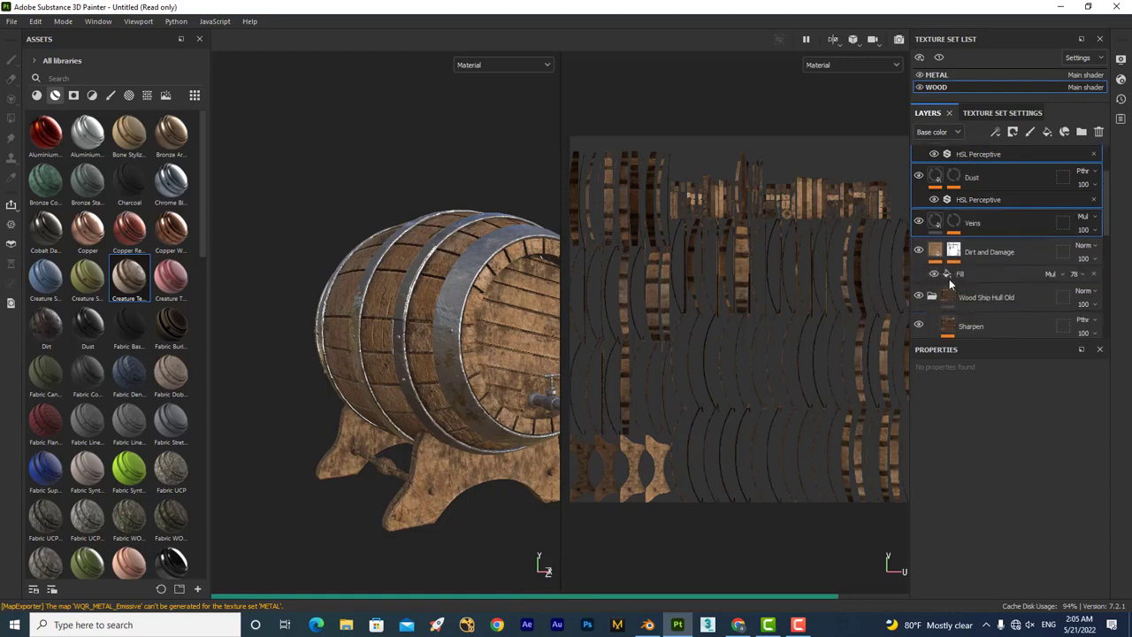
{"action": "scroll", "coordinate": [954, 283], "scroll_direction": "down", "scroll_amount": 1}
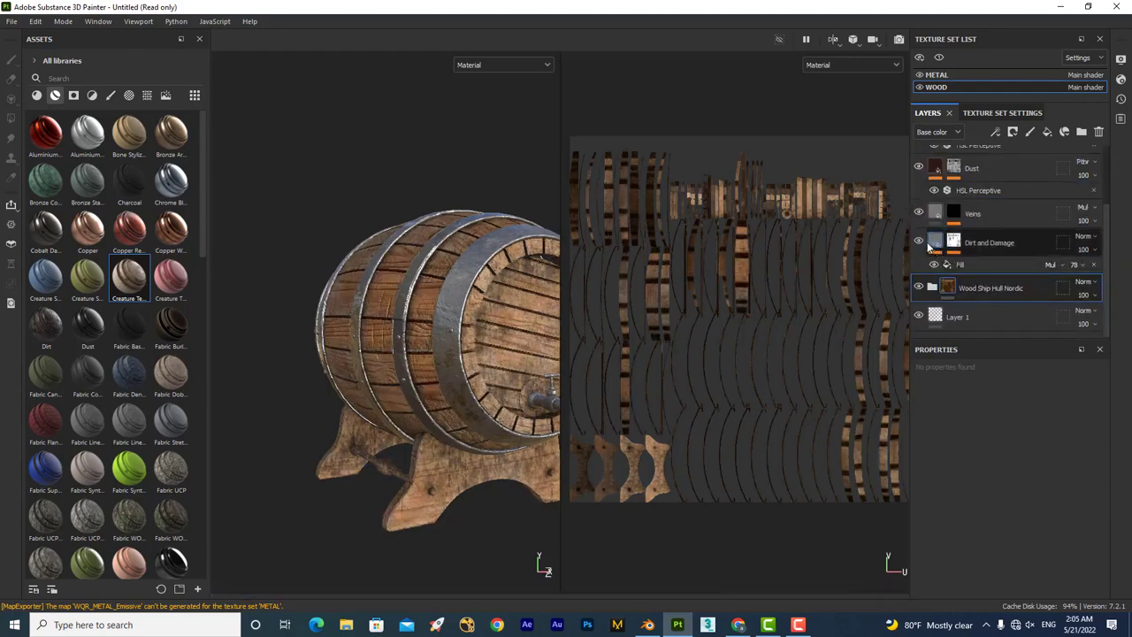
Compare the Edges layer on and off on the wood, leaving it hidden.
{"action": "left_click_drag", "start_coordinate": [508, 256], "coordinate": [488, 263], "text": "alt"}
{"action": "left_click_drag", "start_coordinate": [449, 306], "coordinate": [472, 300], "text": "alt"}
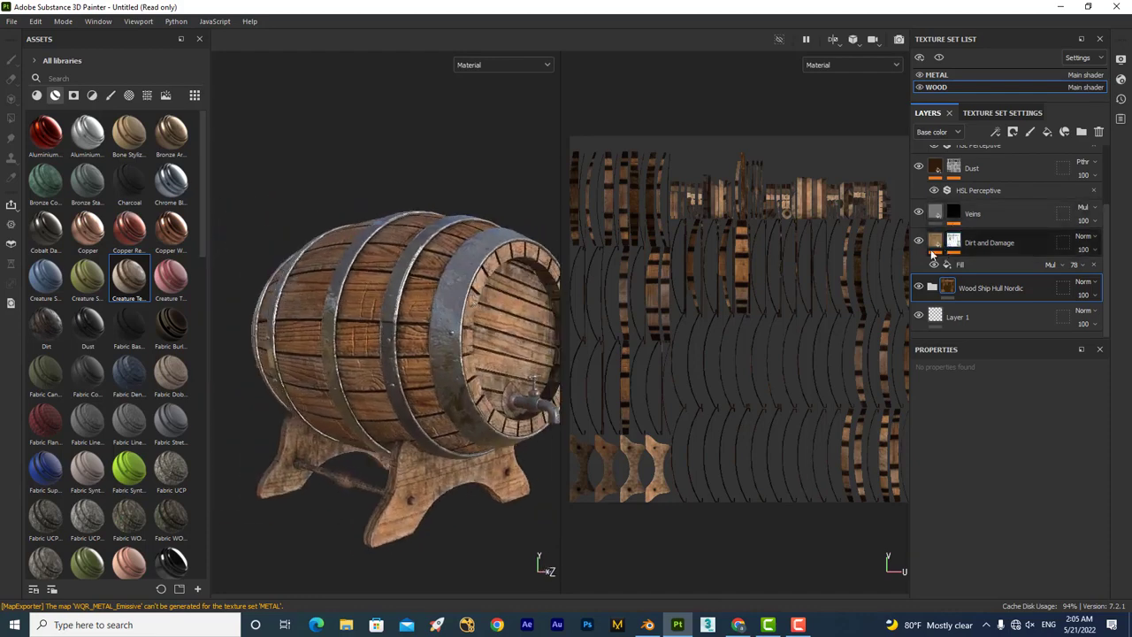
{"action": "scroll", "coordinate": [931, 188], "scroll_direction": "up", "scroll_amount": 3}
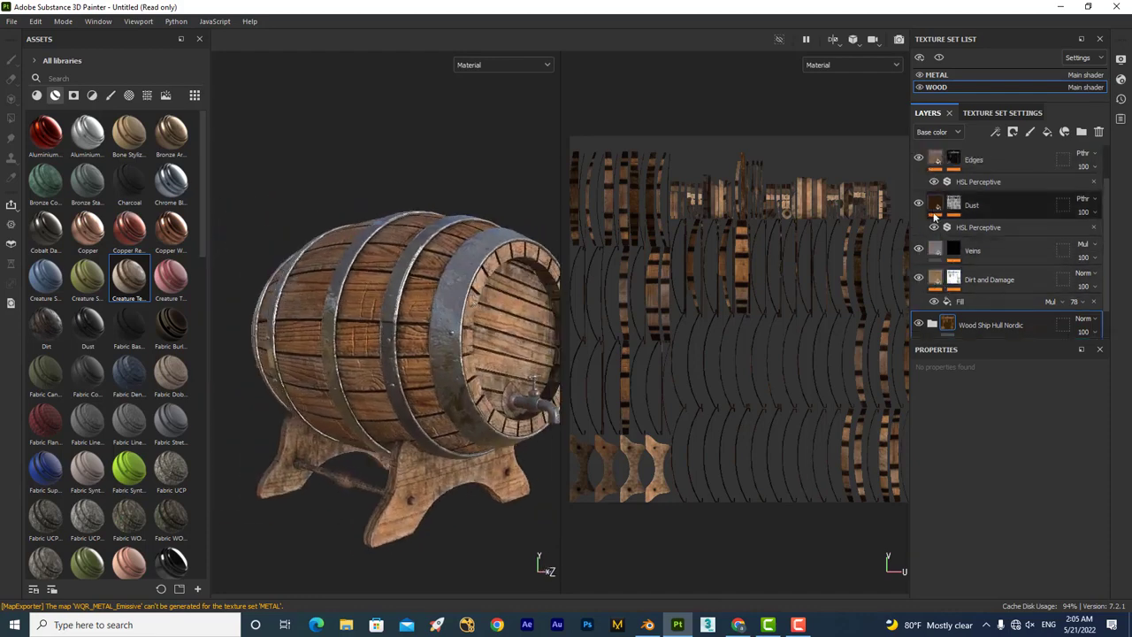
{"action": "left_click", "coordinate": [919, 209]}
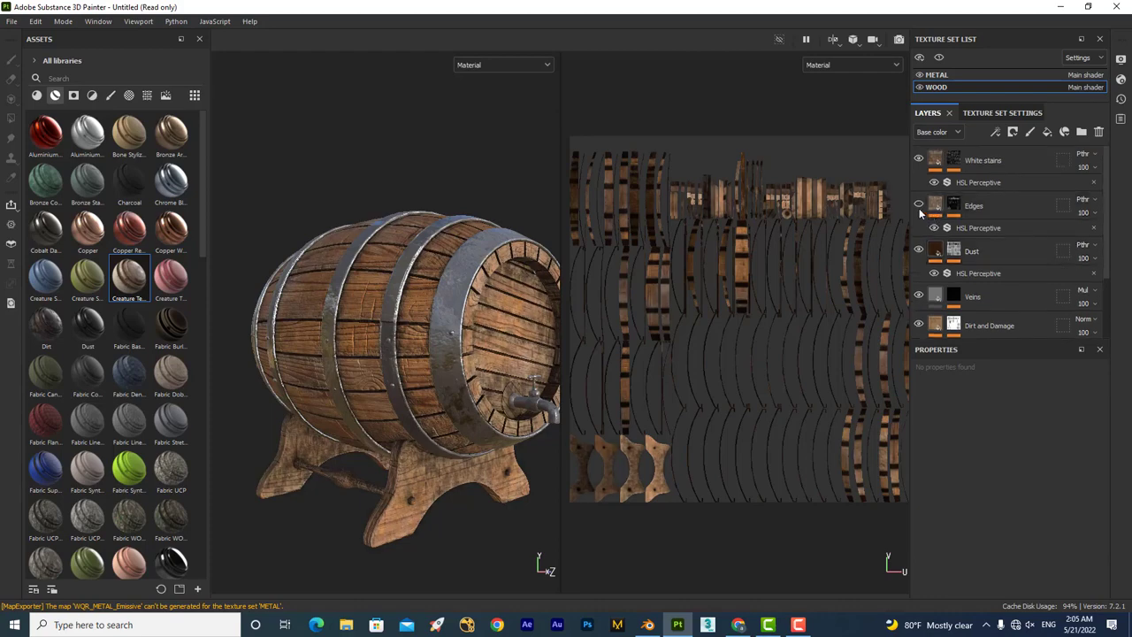
{"action": "left_click", "coordinate": [918, 208]}
{"action": "left_click", "coordinate": [919, 209]}
{"action": "scroll", "coordinate": [402, 307], "scroll_direction": "up", "scroll_amount": 5}
{"action": "mouse_move", "coordinate": [300, 334]}
{"action": "left_mouse_down", "text": "alt"}
{"action": "mouse_move", "coordinate": [523, 332]}
{"action": "mouse_move", "coordinate": [362, 323]}
{"action": "left_mouse_up", "text": "alt"}
{"action": "scroll", "coordinate": [364, 333], "scroll_direction": "down", "scroll_amount": 5}
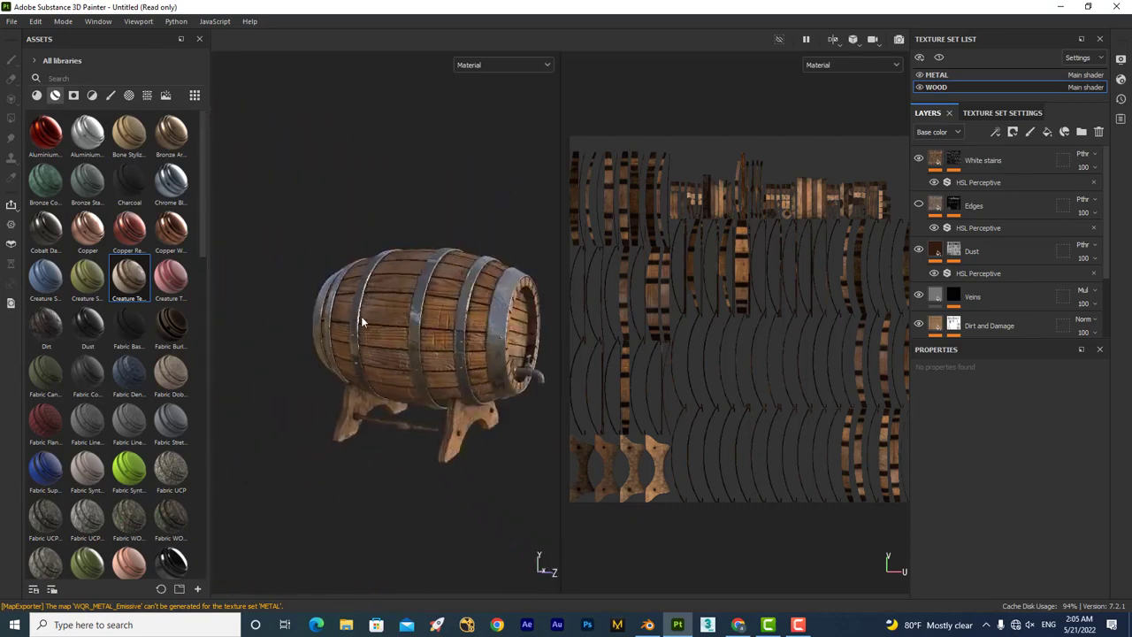
In the METAL texture set, apply Steel Ruined to the hoops and inspect it.
{"action": "left_click", "coordinate": [962, 75]}
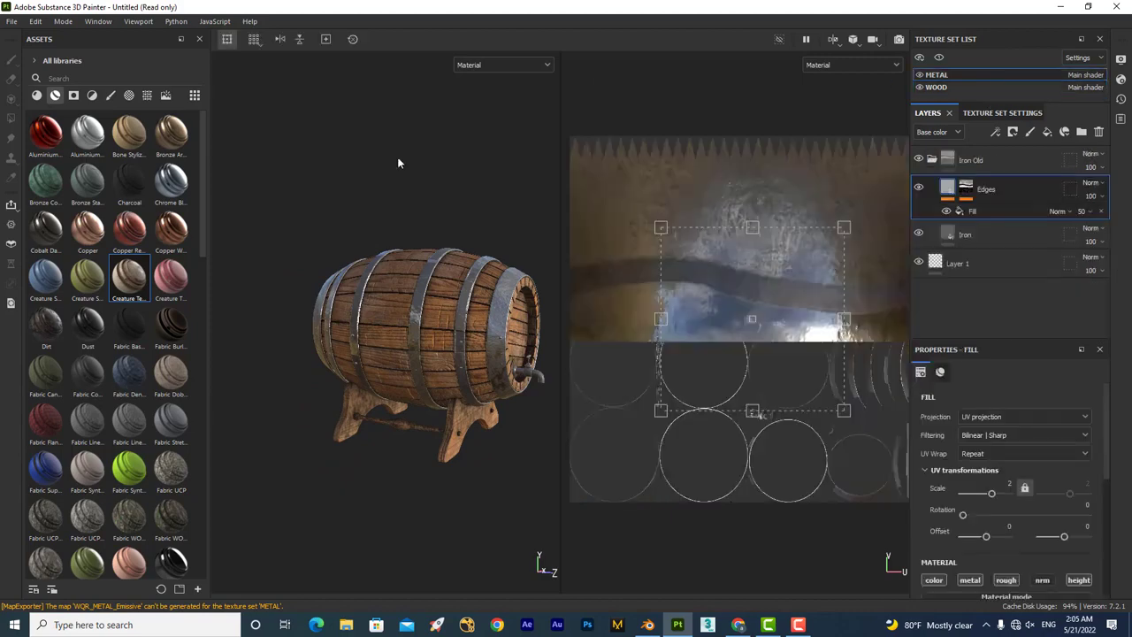
{"action": "scroll", "coordinate": [117, 197], "scroll_direction": "down", "scroll_amount": 6}
{"action": "scroll", "coordinate": [118, 230], "scroll_direction": "down", "scroll_amount": 4}
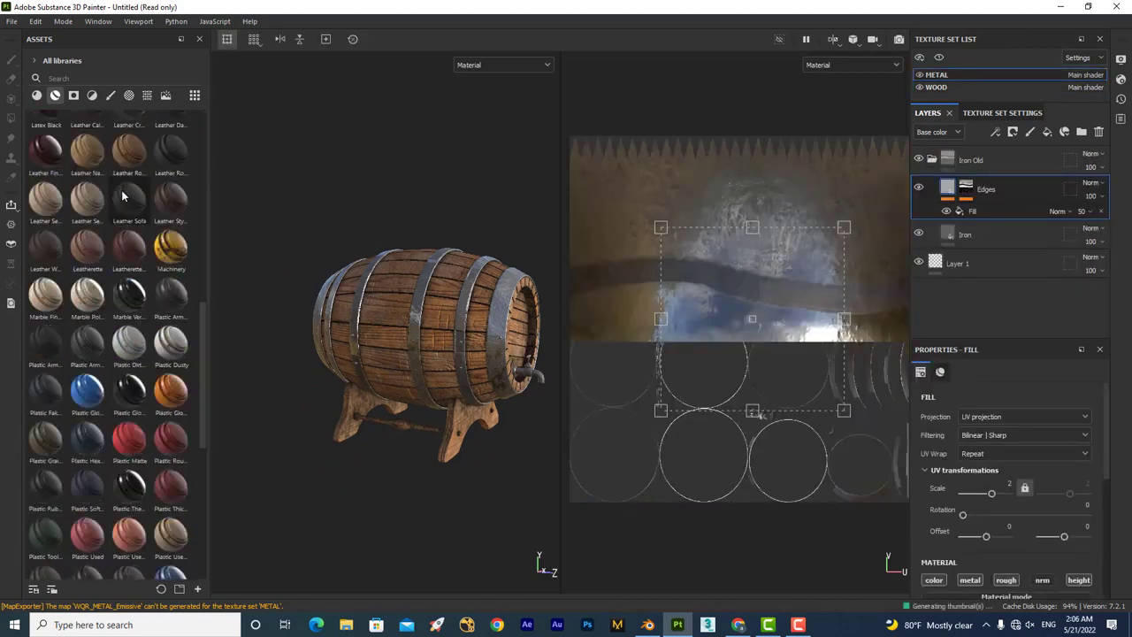
{"action": "scroll", "coordinate": [120, 264], "scroll_direction": "down", "scroll_amount": 5}
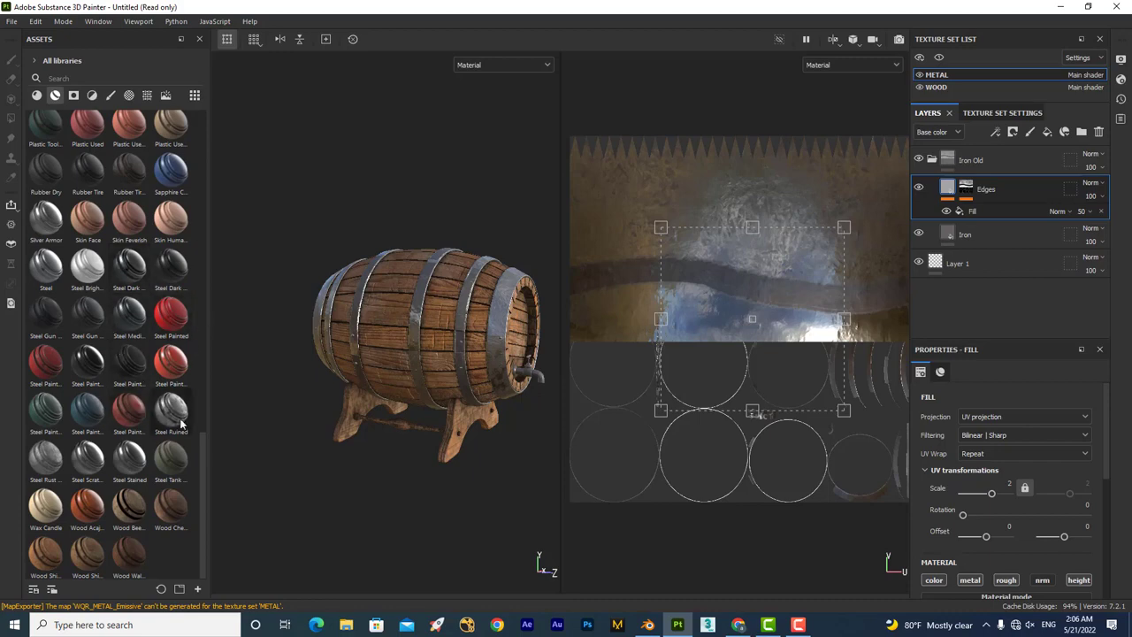
{"action": "mouse_move", "coordinate": [170, 409]}
{"action": "left_click_drag", "start_coordinate": [180, 425], "coordinate": [425, 330]}
{"action": "scroll", "coordinate": [424, 330], "scroll_direction": "up", "scroll_amount": 2}
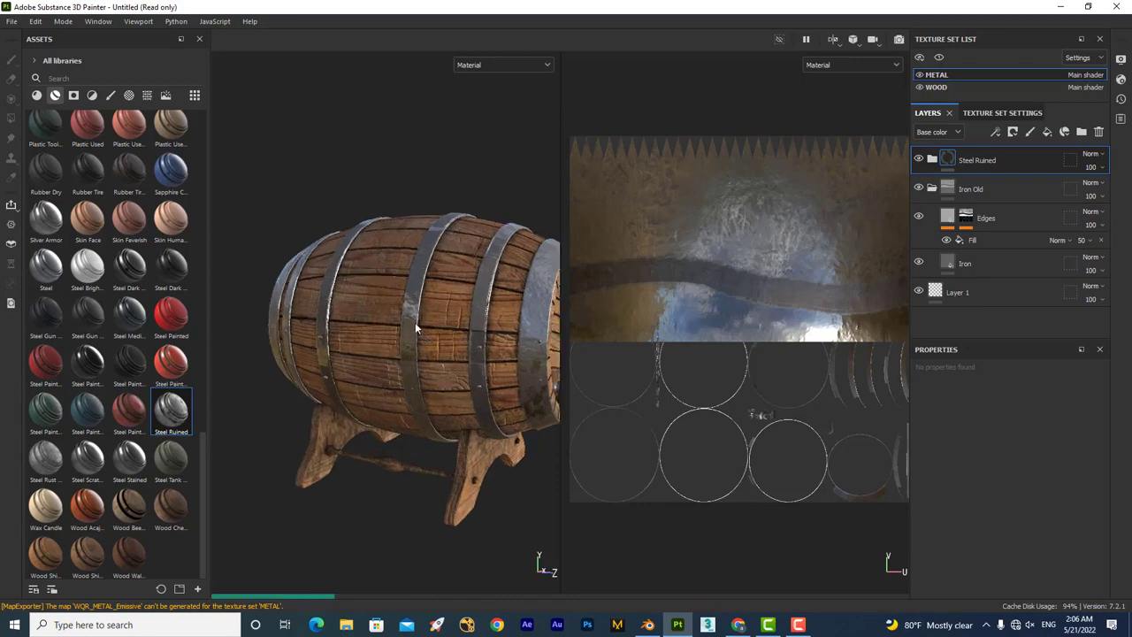
{"action": "scroll", "coordinate": [415, 322], "scroll_direction": "up", "scroll_amount": 3}
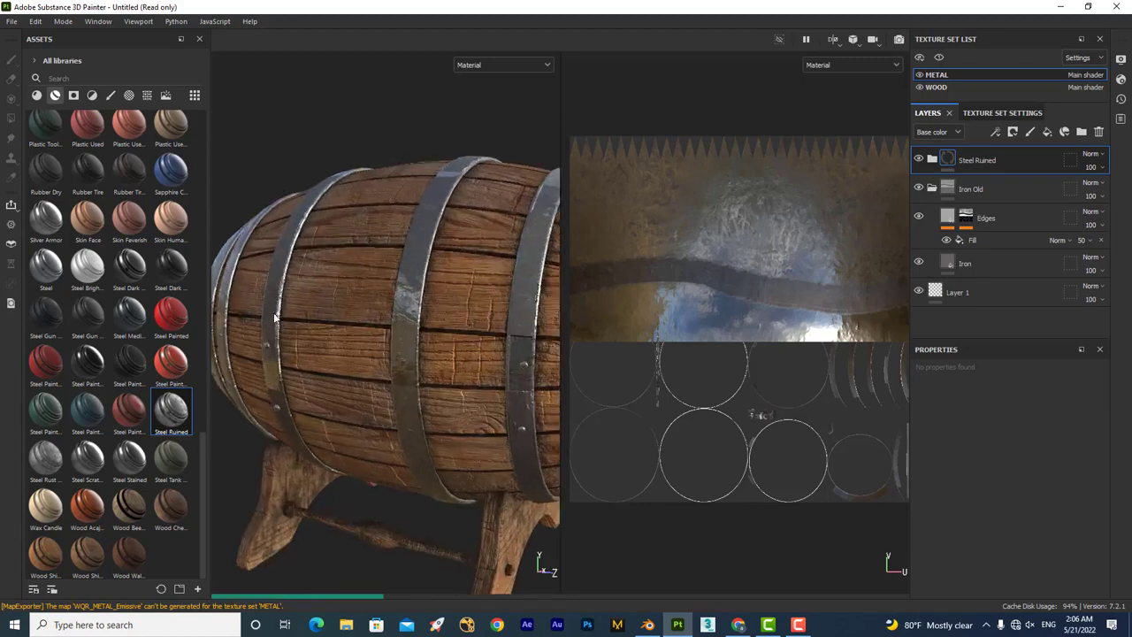
{"action": "key", "text": "alt"}
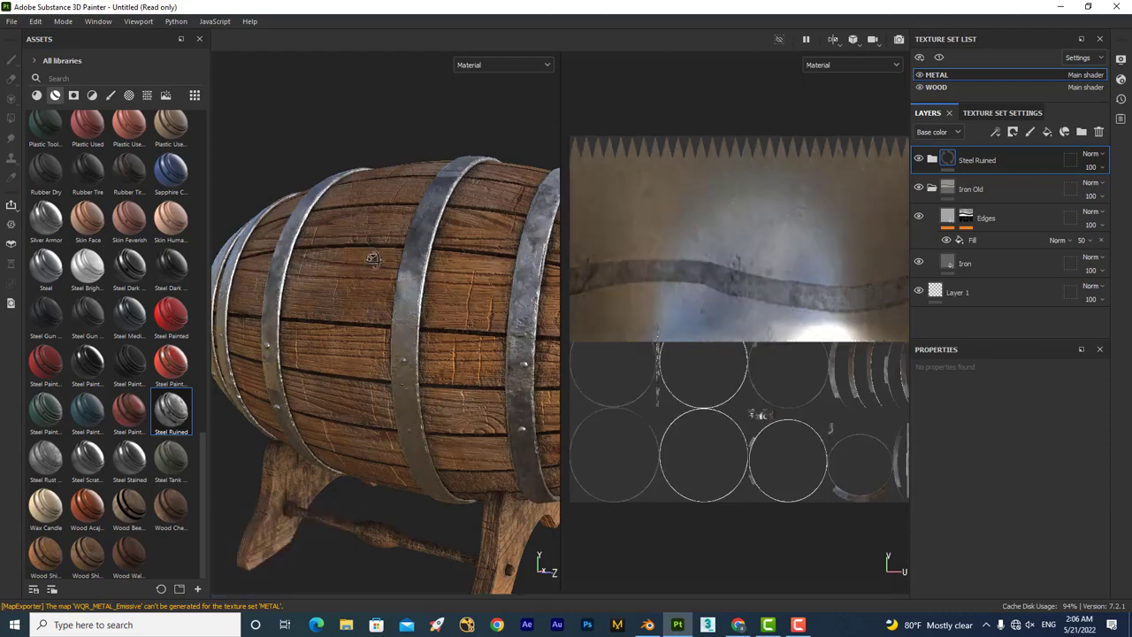
{"action": "mouse_move", "coordinate": [355, 257]}
{"action": "left_mouse_down", "text": "alt"}
{"action": "mouse_move", "coordinate": [437, 278]}
{"action": "mouse_move", "coordinate": [444, 211]}
{"action": "left_mouse_up", "text": "alt"}
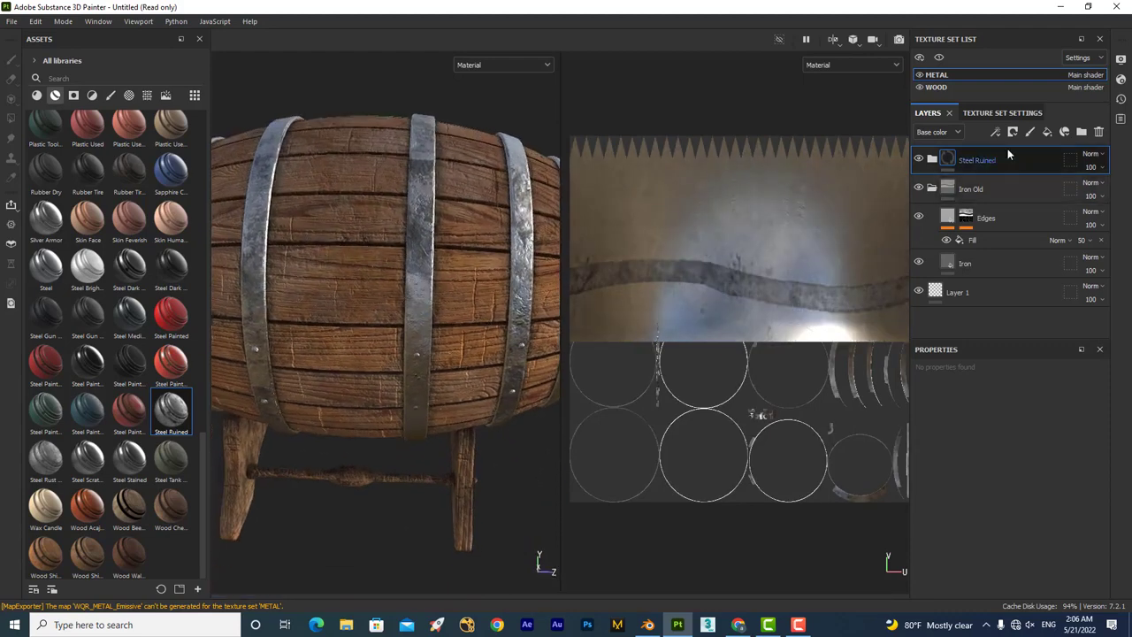
Delete the Steel Ruined layer and apply Steel Painted Scraped Dirty instead.
{"action": "left_click", "coordinate": [1016, 113]}
{"action": "left_click", "coordinate": [930, 113]}
{"action": "key", "text": "Delete"}
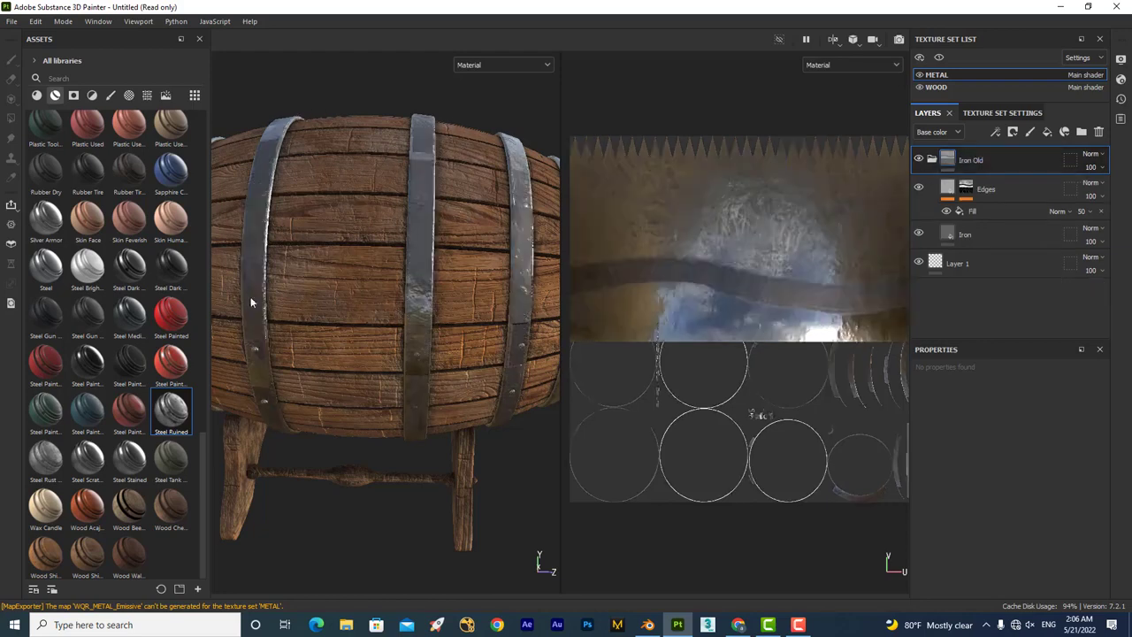
{"action": "left_click_drag", "start_coordinate": [176, 367], "coordinate": [429, 273]}
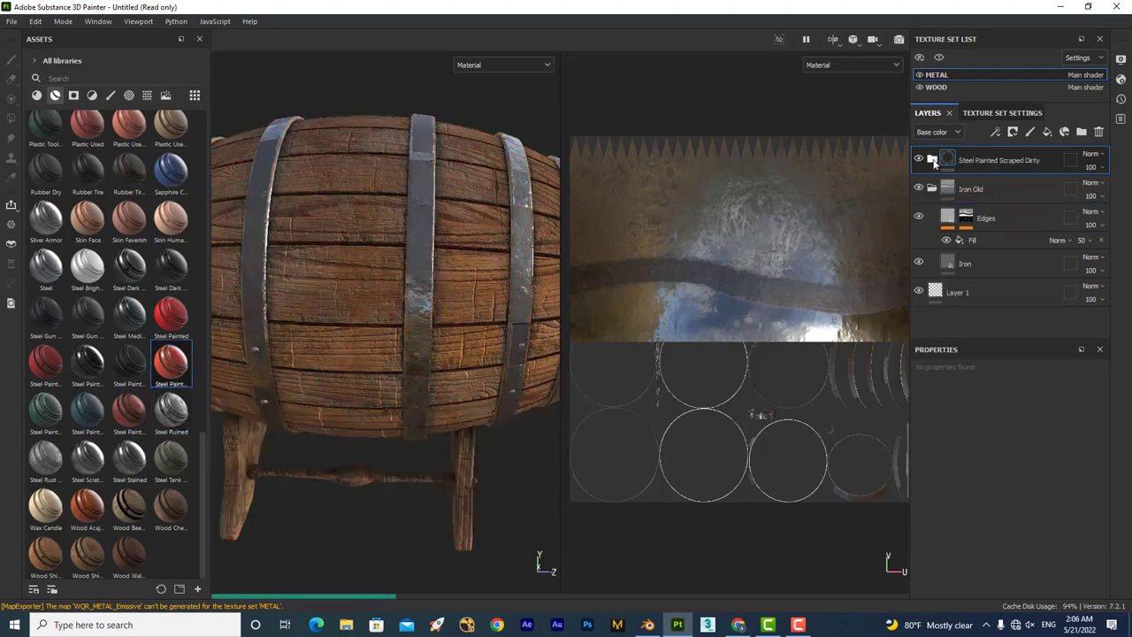
Pull the Dirt layer out of Steel Painted Scraped Dirty to the top of the METAL stack.
{"action": "left_click", "coordinate": [933, 160]}
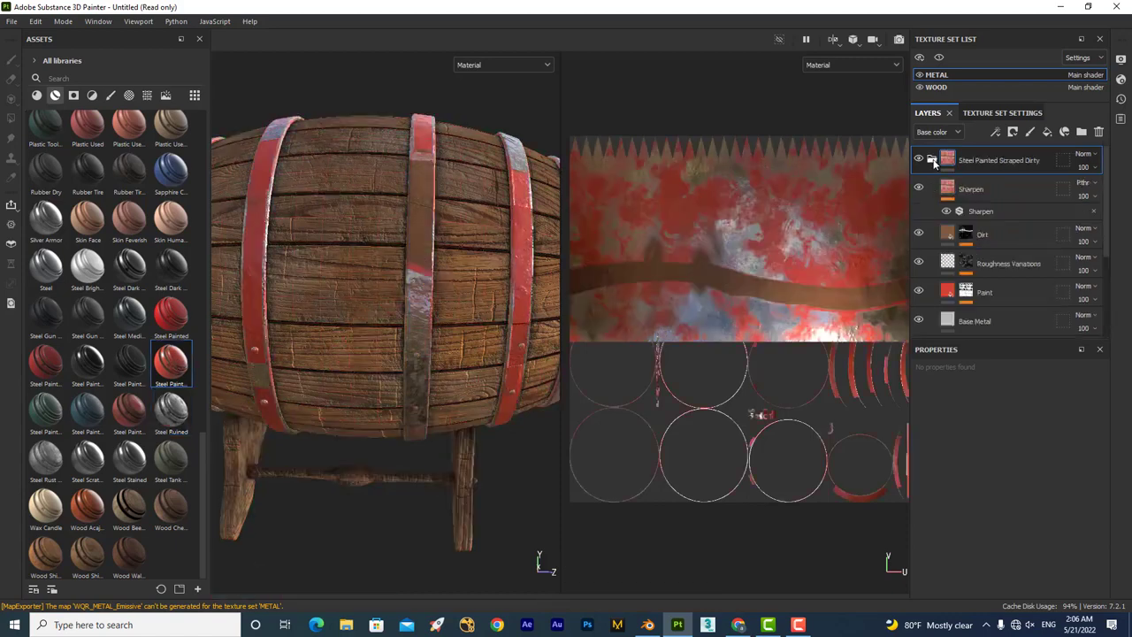
{"action": "left_click_drag", "start_coordinate": [982, 235], "coordinate": [988, 152]}
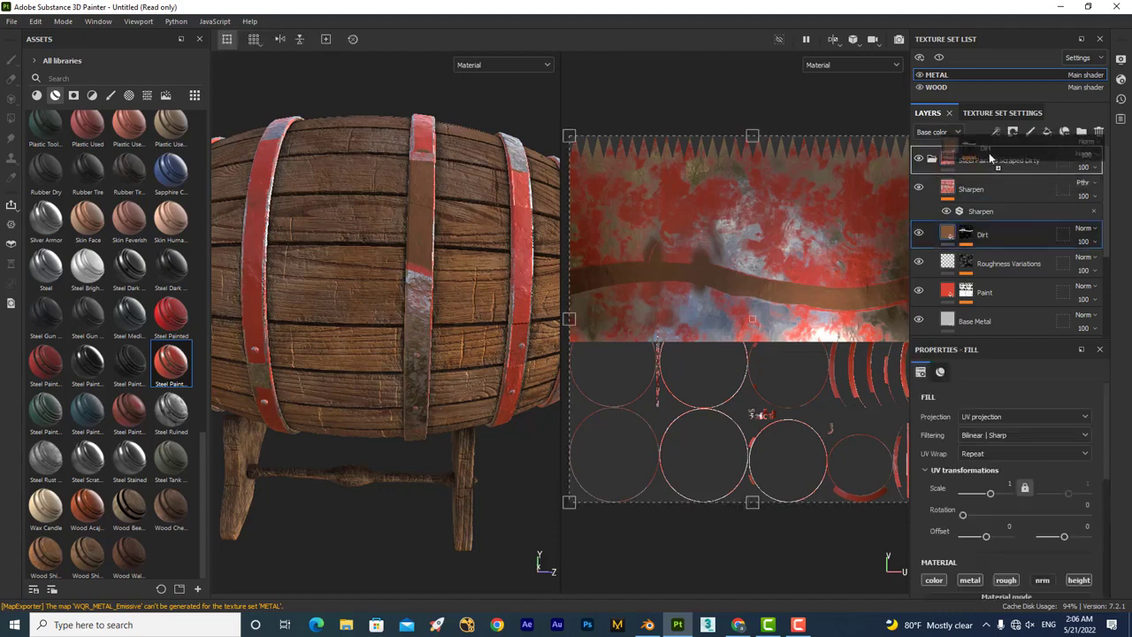
{"action": "left_click_drag", "start_coordinate": [989, 152], "coordinate": [991, 148]}
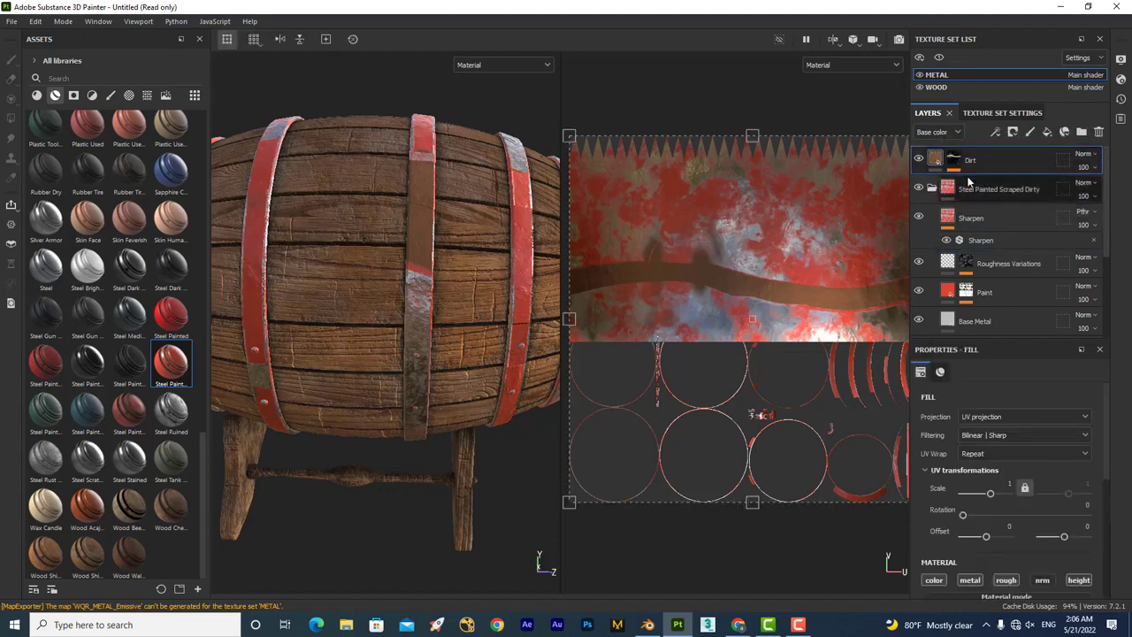
Delete the Steel Painted Scraped Dirty folder, then undo the deletion.
{"action": "left_click", "coordinate": [970, 186]}
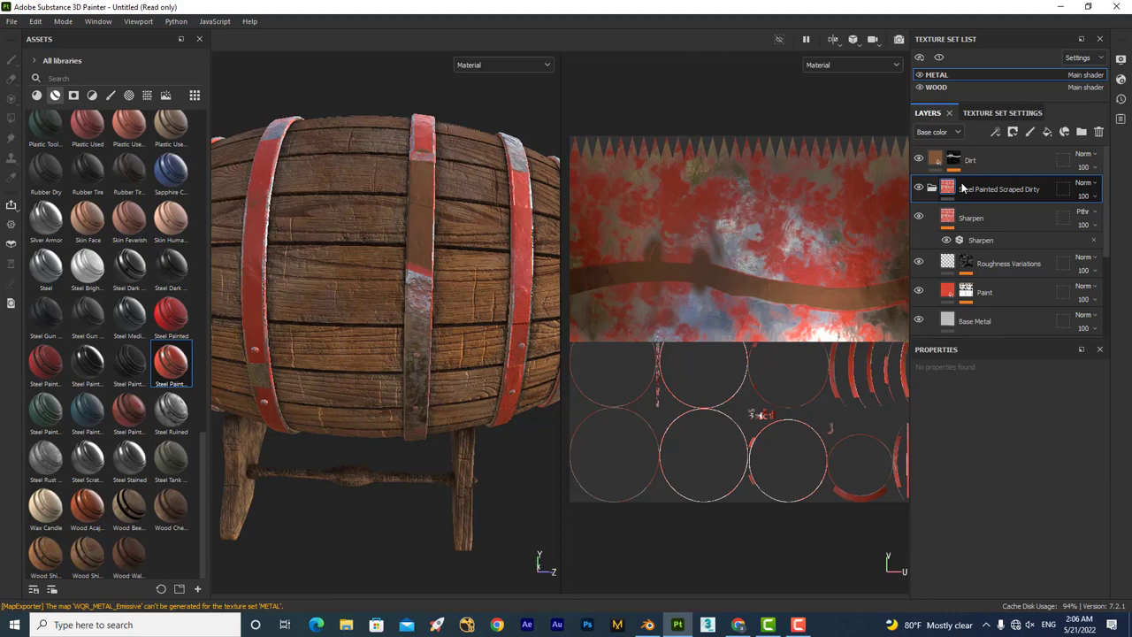
{"action": "key", "text": "Delete"}
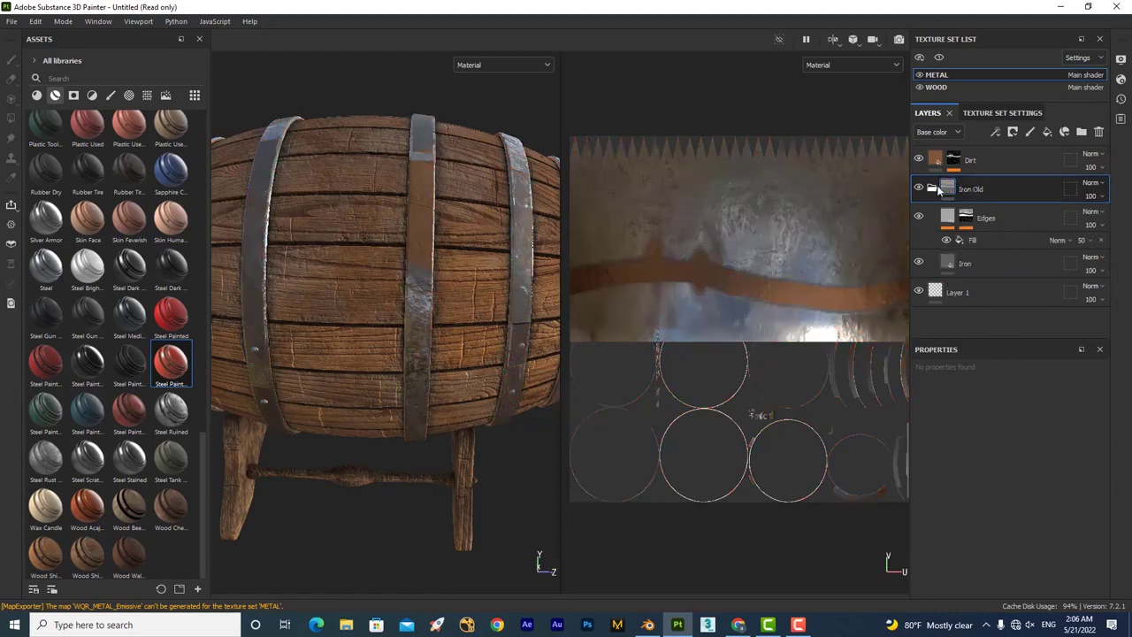
{"action": "key", "text": "ctrl+z"}
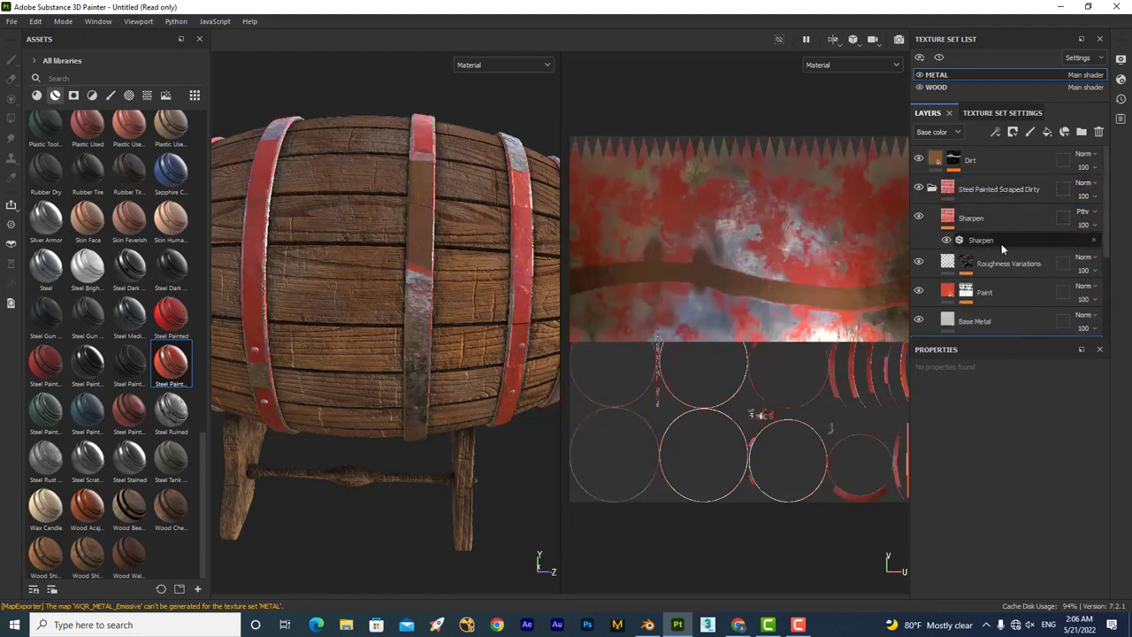
Move Roughness Variations to the top of the METAL stack and select the Steel Painted Scraped Dirty folder.
{"action": "scroll", "coordinate": [1005, 248], "scroll_direction": "down", "scroll_amount": 1}
{"action": "scroll", "coordinate": [1004, 248], "scroll_direction": "down", "scroll_amount": 1}
{"action": "scroll", "coordinate": [997, 256], "scroll_direction": "up", "scroll_amount": 2}
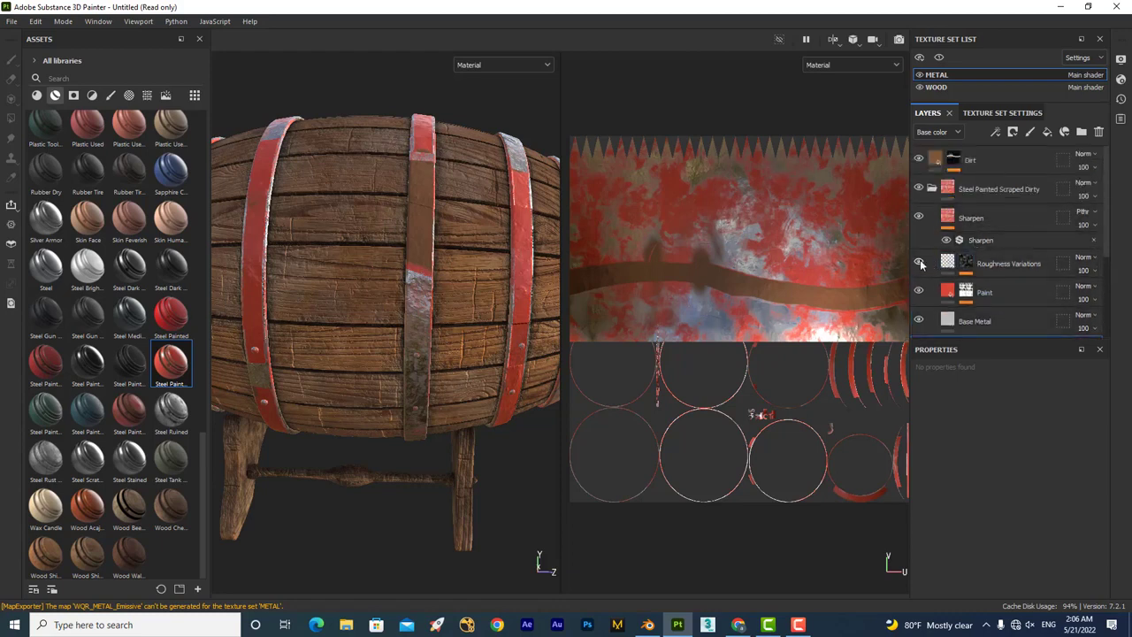
{"action": "scroll", "coordinate": [237, 253], "scroll_direction": "up", "scroll_amount": 2}
{"action": "scroll", "coordinate": [237, 257], "scroll_direction": "up", "scroll_amount": 2}
{"action": "scroll", "coordinate": [237, 260], "scroll_direction": "up", "scroll_amount": 2}
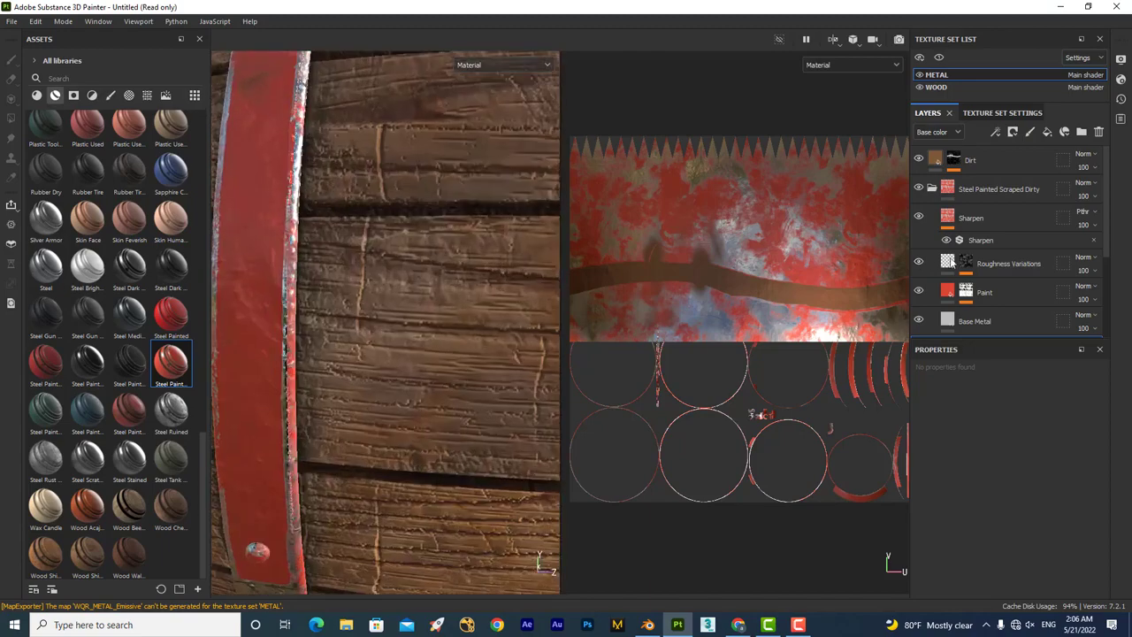
{"action": "left_click", "coordinate": [986, 265]}
{"action": "left_click_drag", "start_coordinate": [970, 164], "coordinate": [970, 158]}
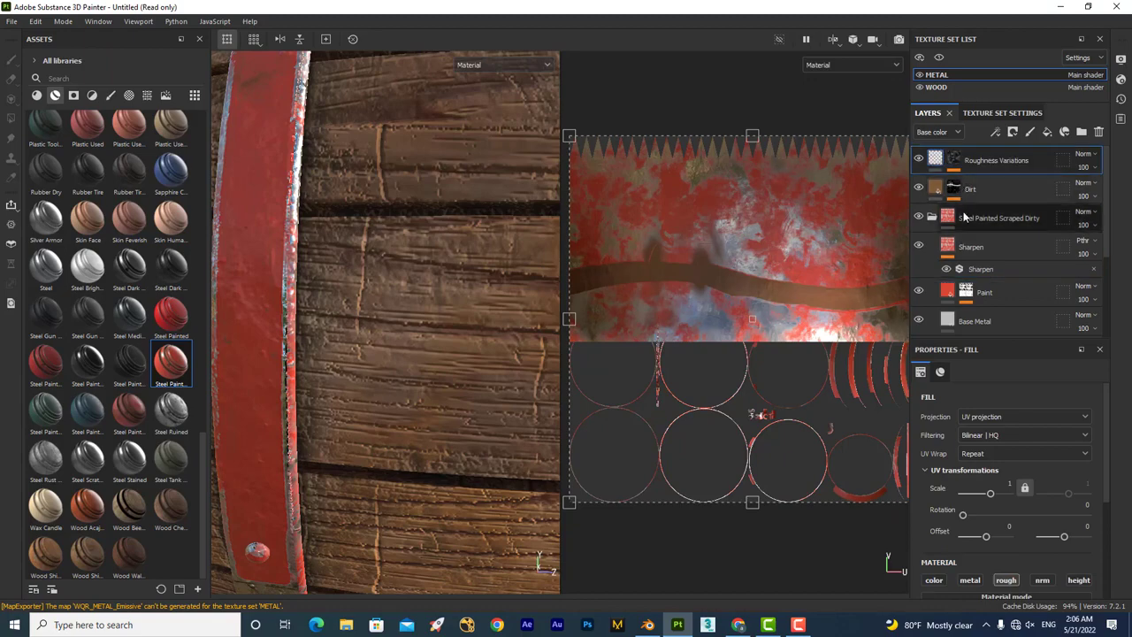
{"action": "left_click", "coordinate": [964, 216]}
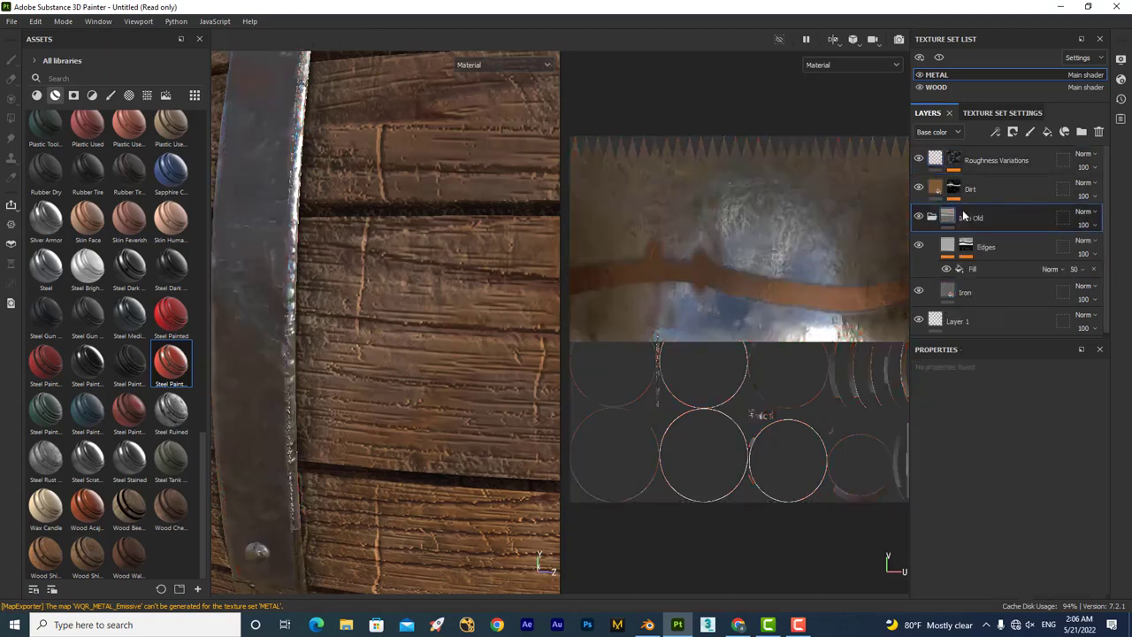
{"action": "right_click_drag", "start_coordinate": [491, 190], "coordinate": [373, 191], "text": "alt"}
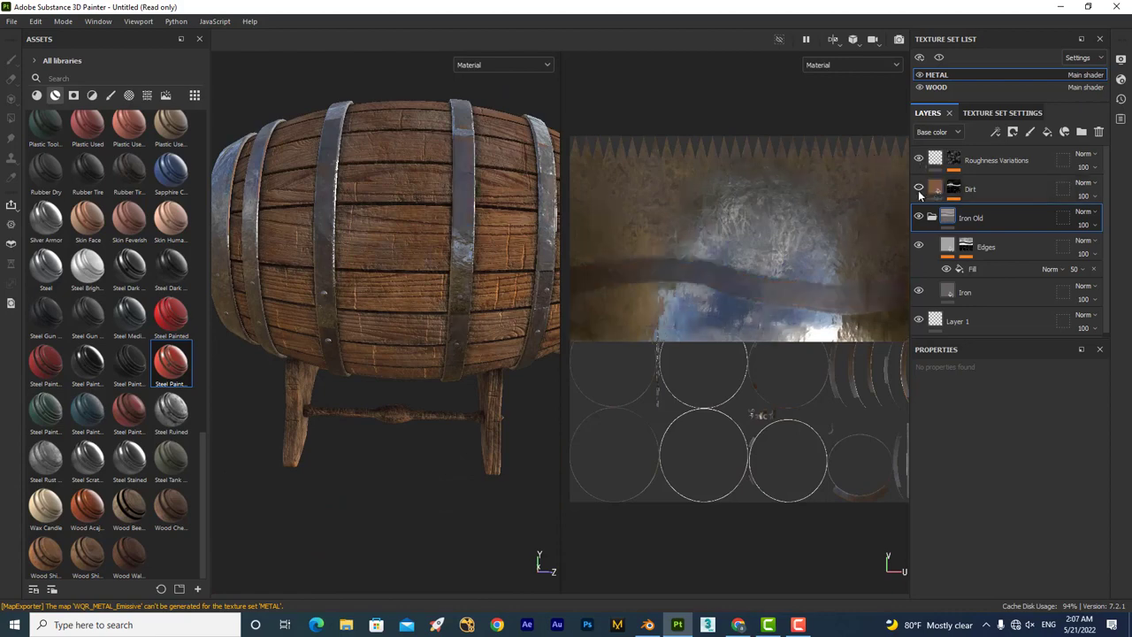
Show the Dirt layer, toggle its Grunge Leak Small mask off and on, and hide the Mask Builder.
{"action": "scroll", "coordinate": [445, 257], "scroll_direction": "up", "scroll_amount": 3}
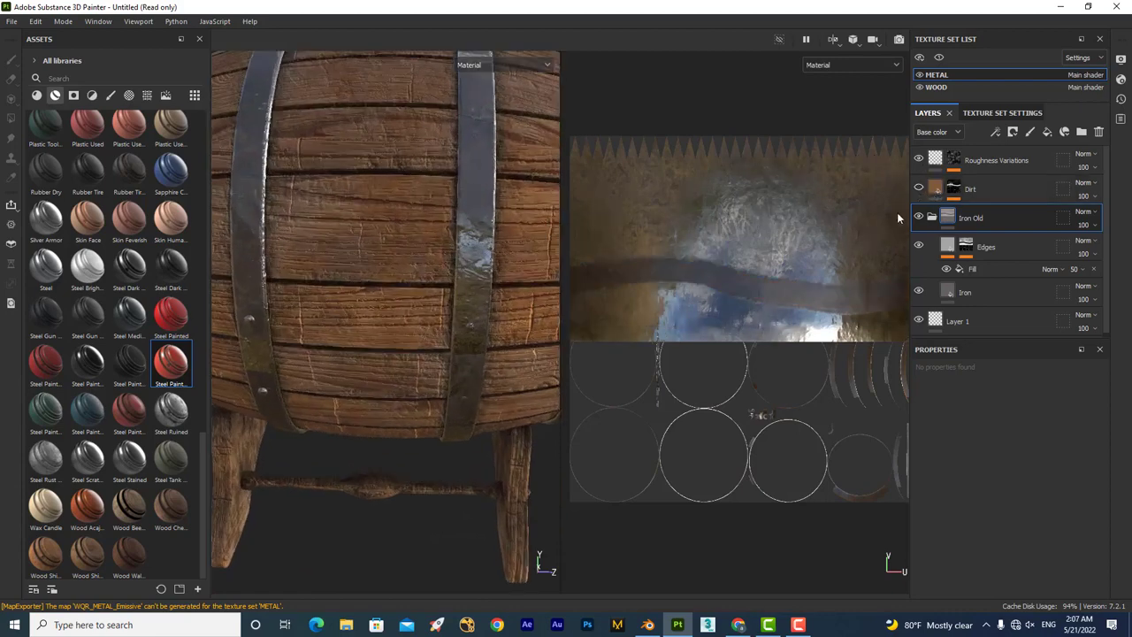
{"action": "left_click", "coordinate": [918, 187]}
{"action": "left_click", "coordinate": [979, 189]}
{"action": "left_click", "coordinate": [954, 189]}
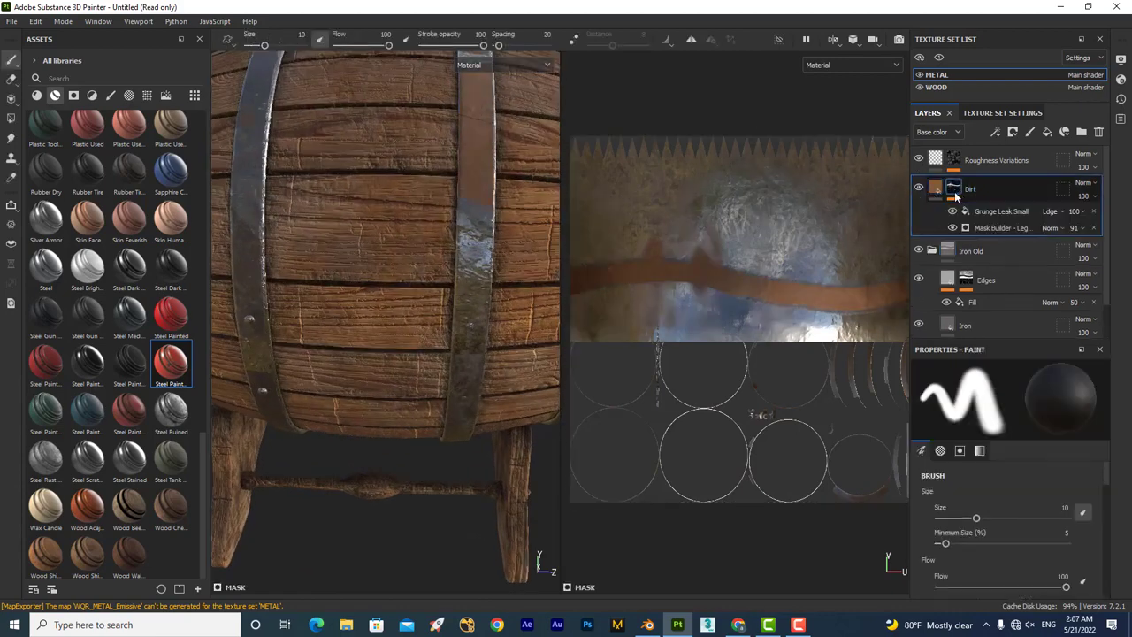
{"action": "left_click", "coordinate": [952, 212]}
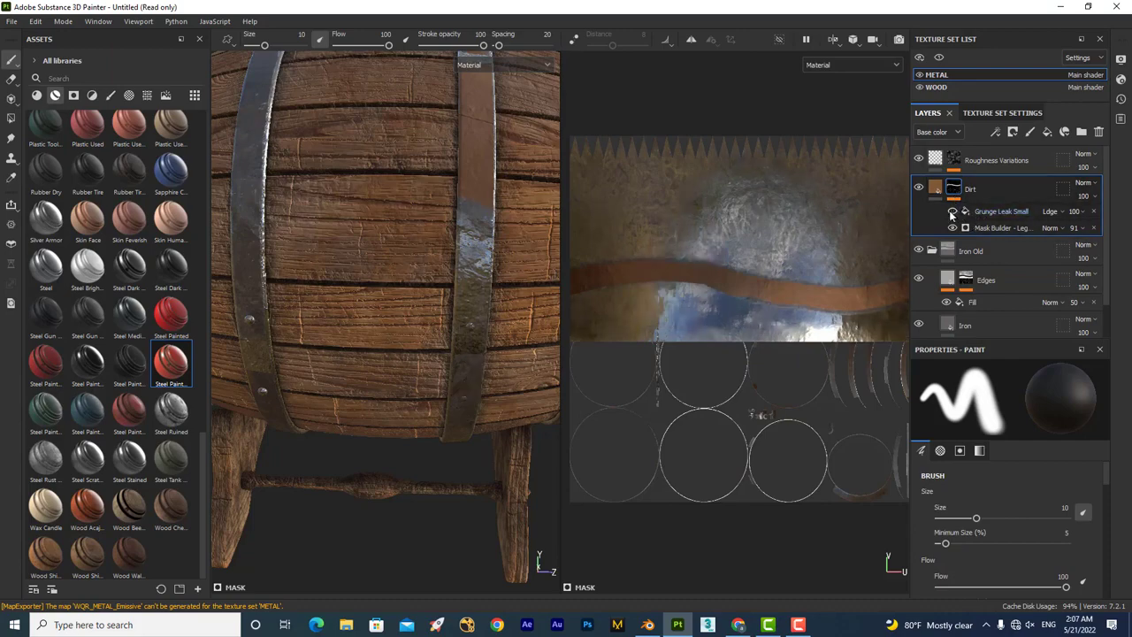
{"action": "left_click", "coordinate": [951, 213]}
{"action": "left_click", "coordinate": [953, 229]}
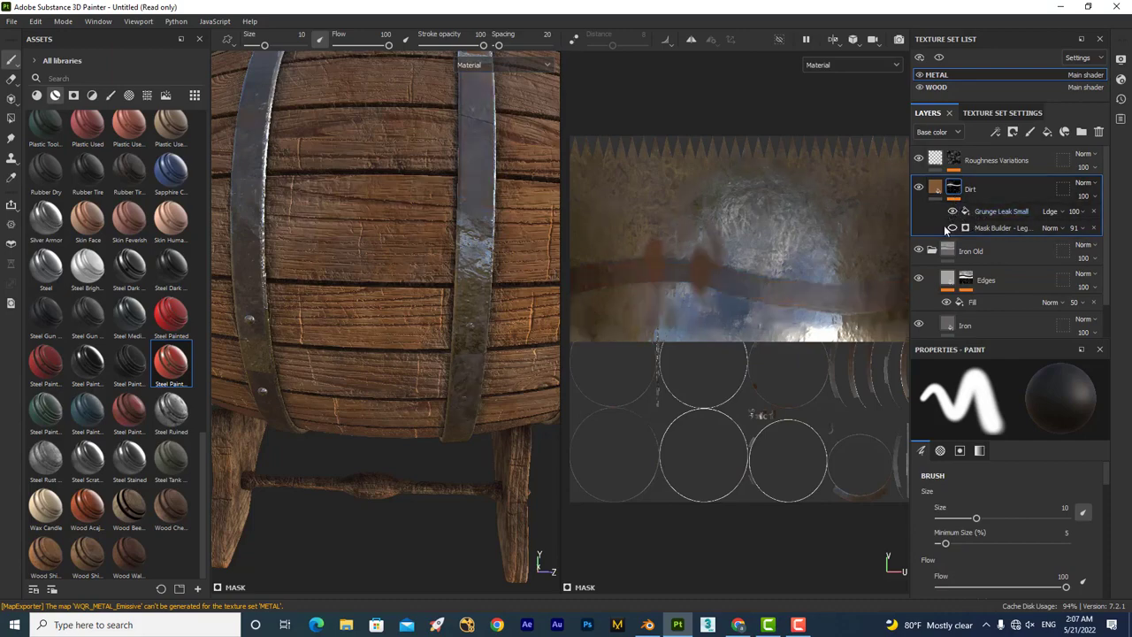
{"action": "scroll", "coordinate": [469, 234], "scroll_direction": "down", "scroll_amount": 2}
{"action": "scroll", "coordinate": [469, 234], "scroll_direction": "down", "scroll_amount": 2}
{"action": "scroll", "coordinate": [469, 234], "scroll_direction": "down", "scroll_amount": 2}
{"action": "left_click_drag", "start_coordinate": [468, 235], "coordinate": [507, 248], "text": "alt"}
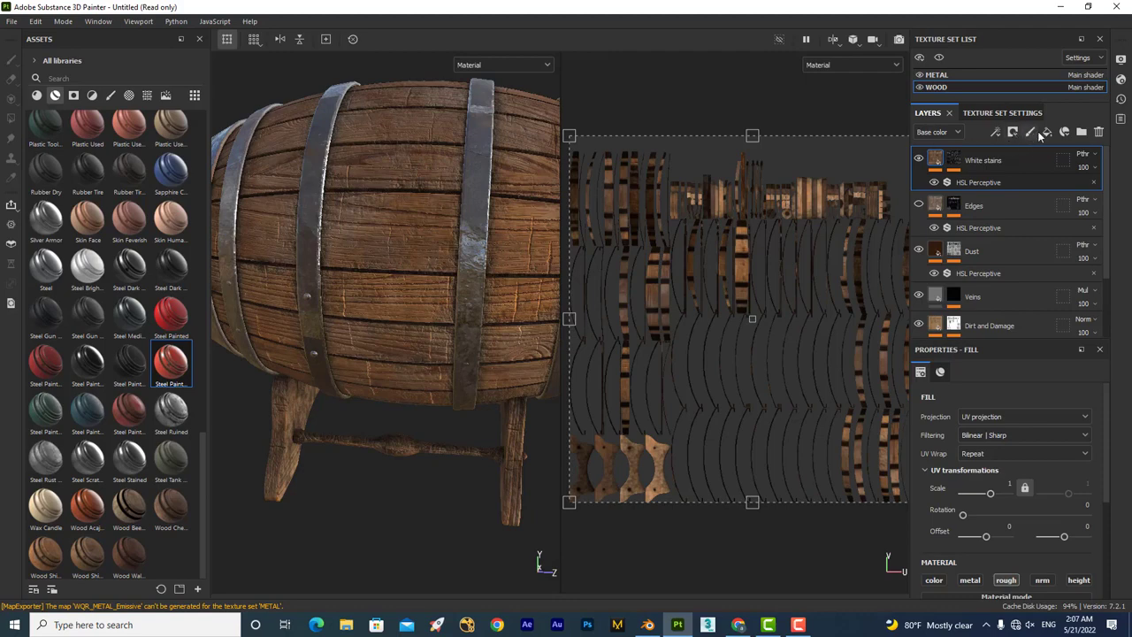
Add a WOOD fill layer using only metal and rough, with Metallic 0.7977 and Roughness 0.2646.
{"action": "left_click", "coordinate": [1046, 132]}
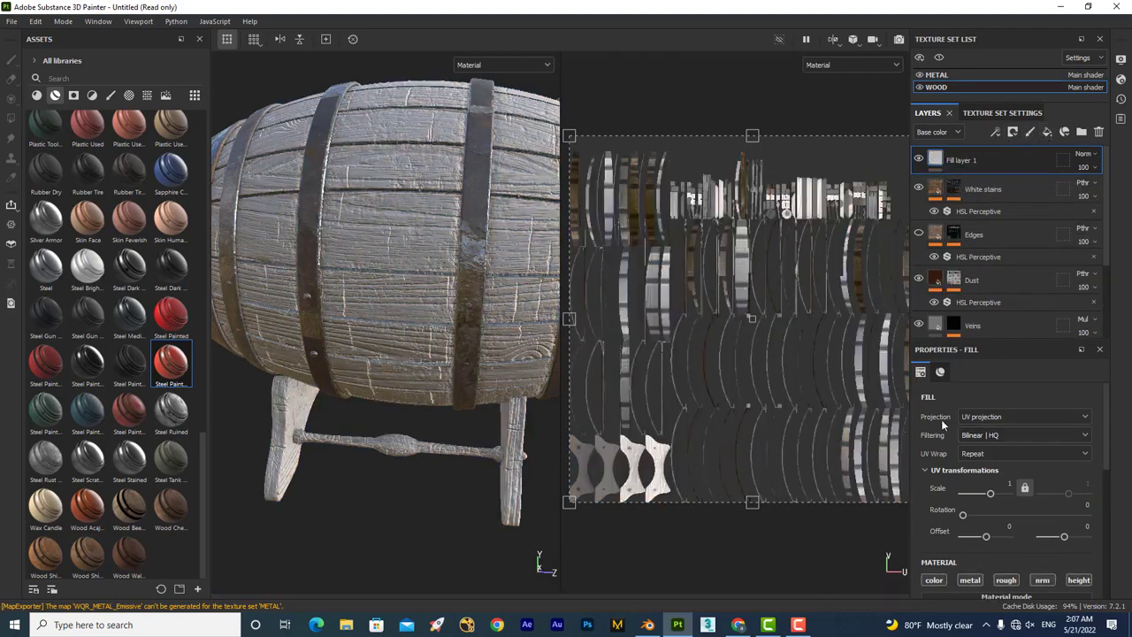
{"action": "scroll", "coordinate": [941, 419], "scroll_direction": "down", "scroll_amount": 2}
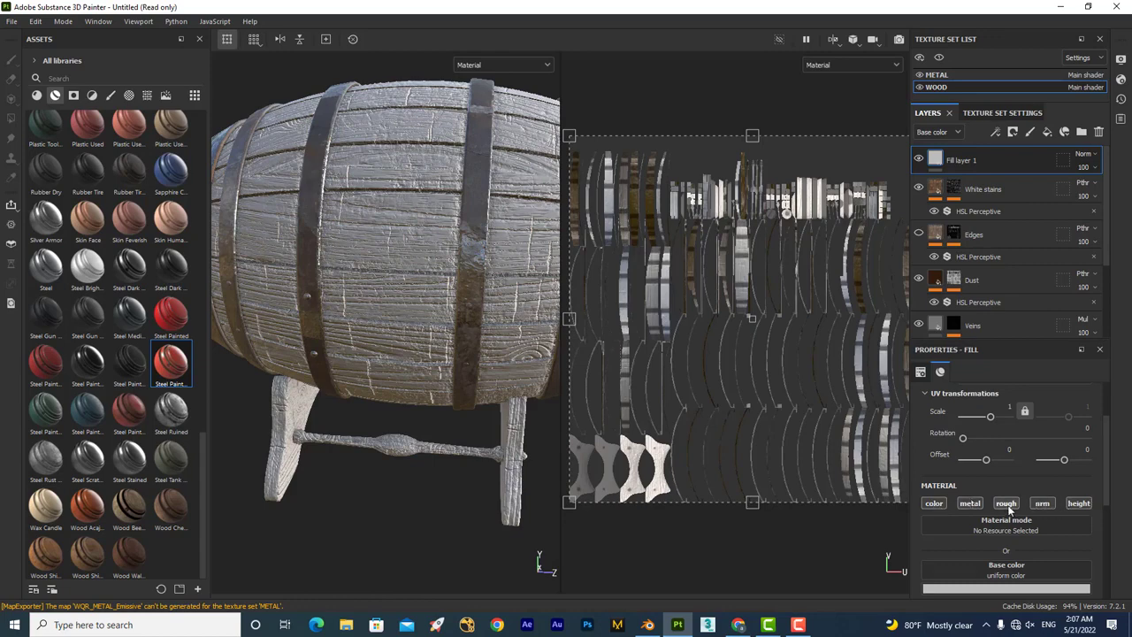
{"action": "left_click", "coordinate": [934, 503]}
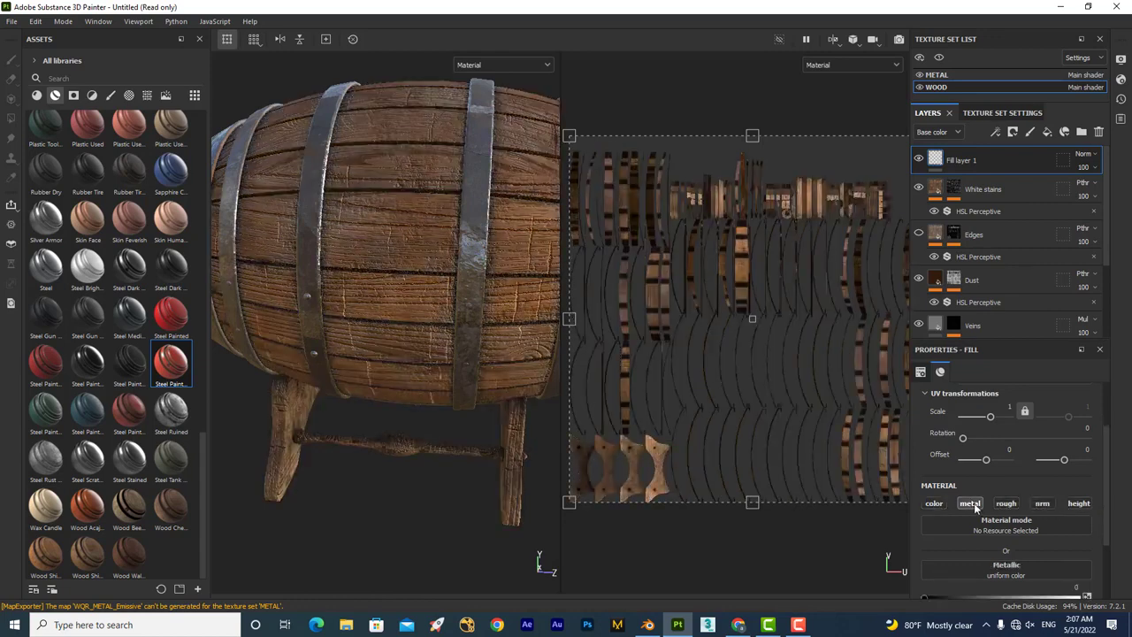
{"action": "left_click", "coordinate": [973, 504]}
{"action": "left_click", "coordinate": [1007, 501]}
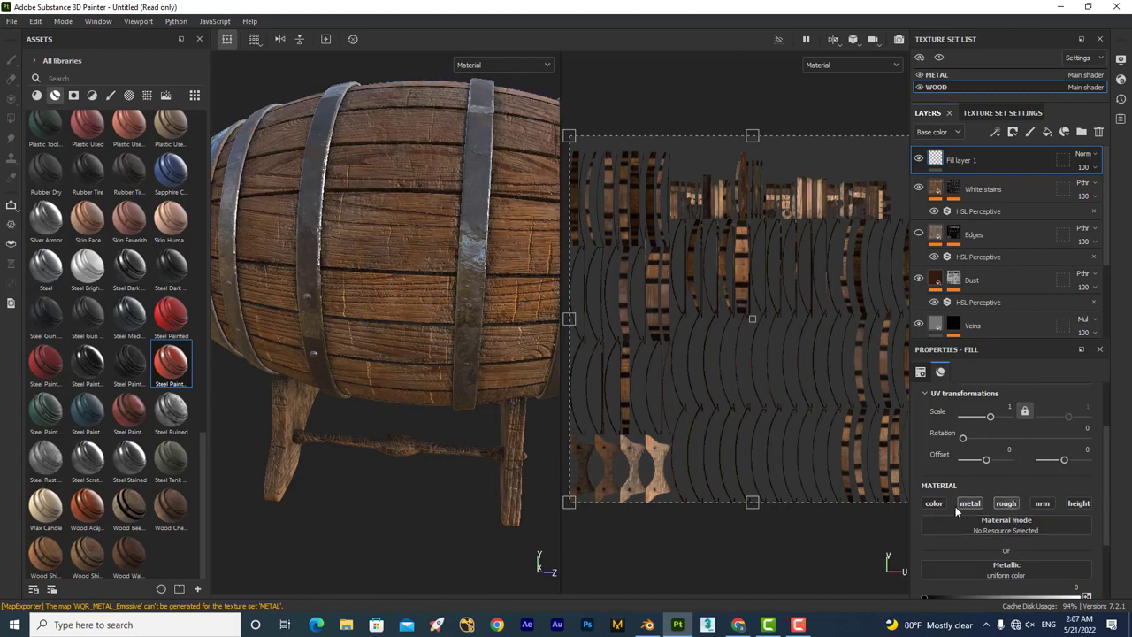
{"action": "scroll", "coordinate": [972, 510], "scroll_direction": "down", "scroll_amount": 2}
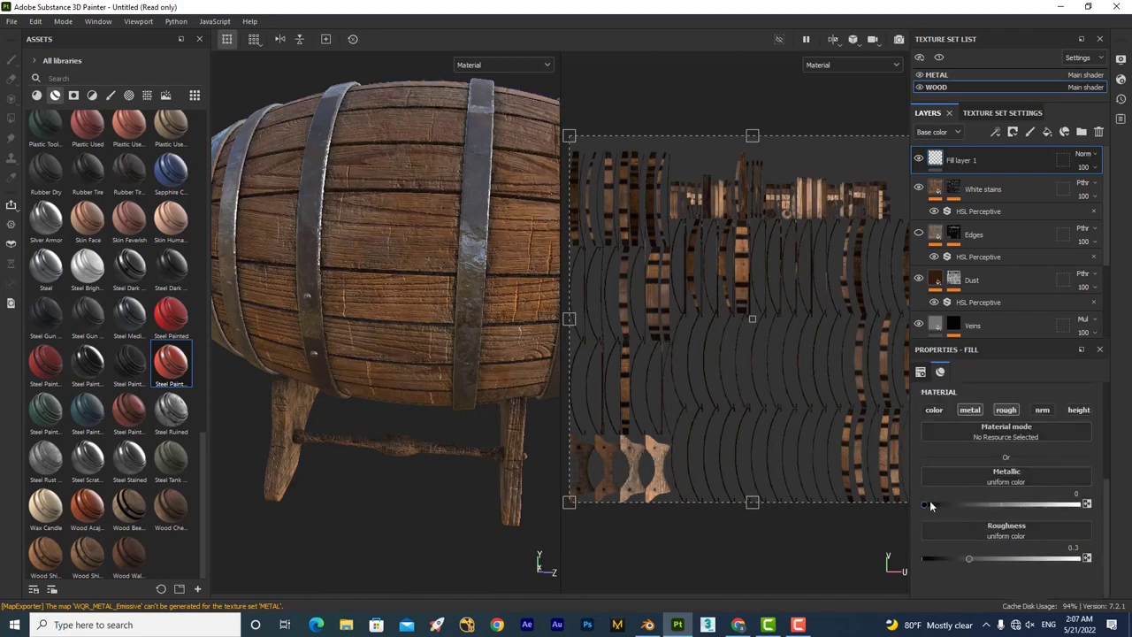
{"action": "left_click_drag", "start_coordinate": [926, 504], "coordinate": [1041, 504]}
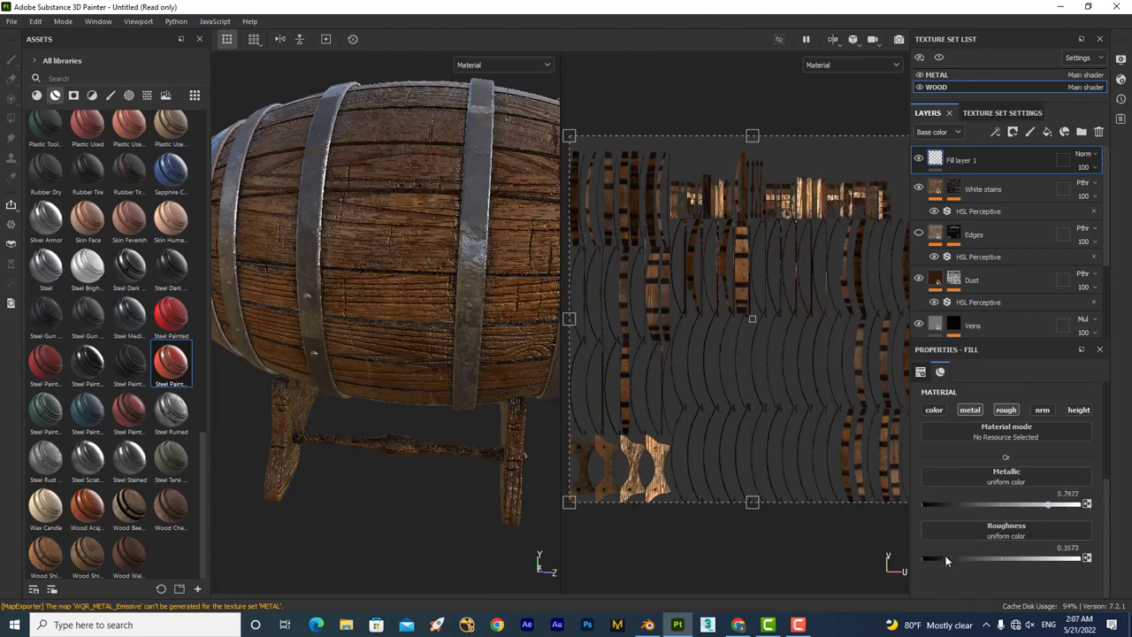
{"action": "mouse_move", "coordinate": [969, 558]}
{"action": "left_mouse_down"}
{"action": "mouse_move", "coordinate": [982, 558]}
{"action": "mouse_move", "coordinate": [963, 558]}
{"action": "left_mouse_up"}
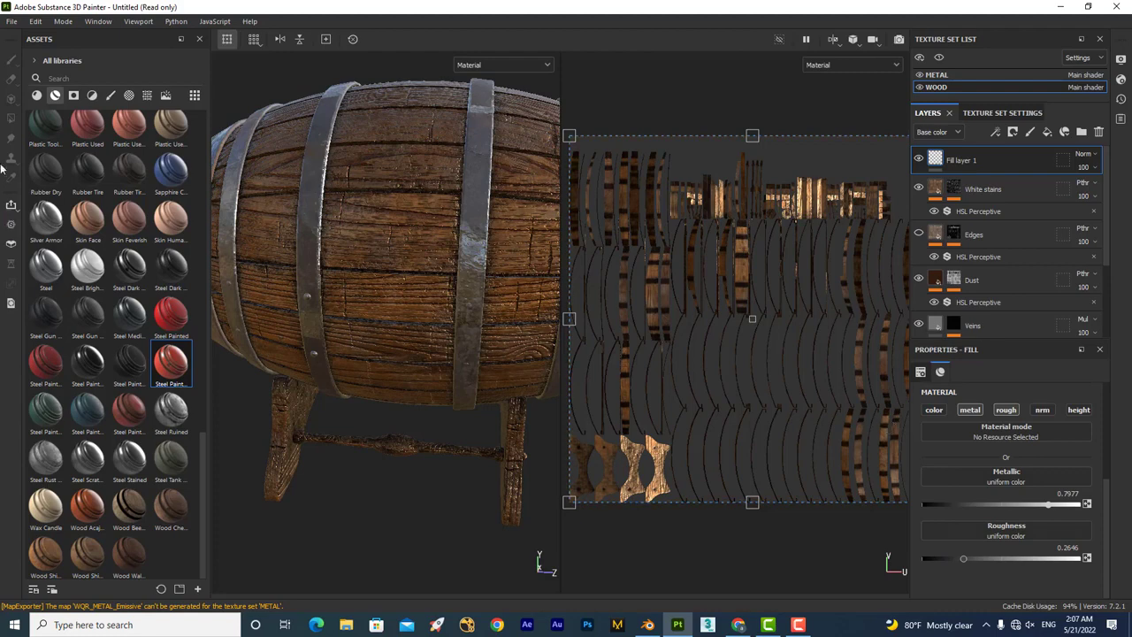
Apply the Dust Soft smart mask to Fill layer 1.
{"action": "left_click", "coordinate": [92, 98]}
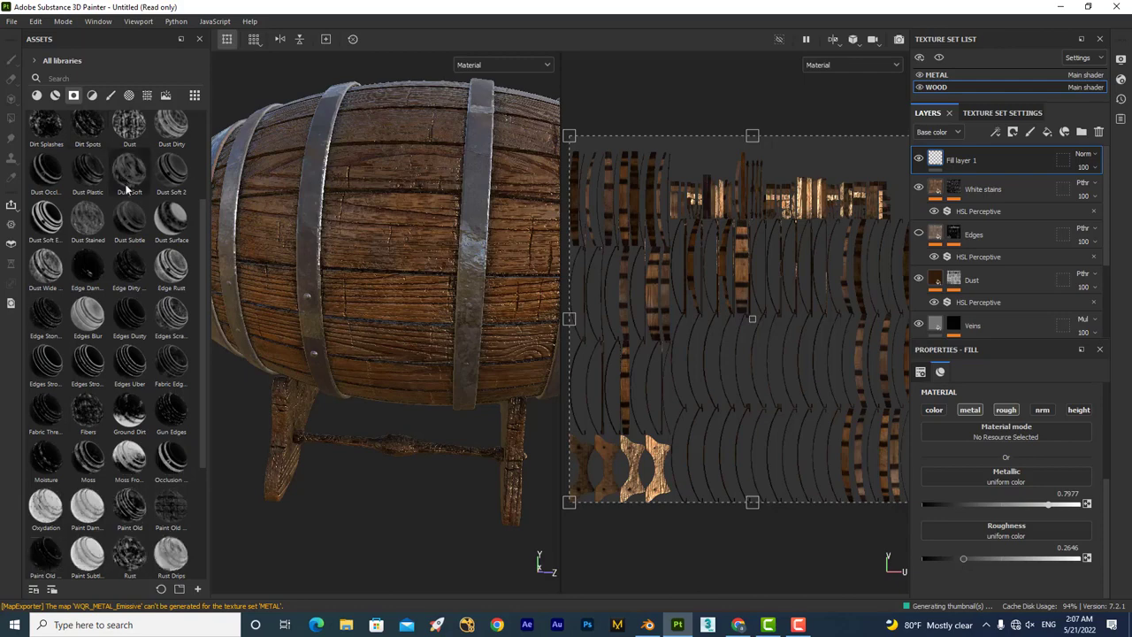
{"action": "left_click_drag", "start_coordinate": [55, 232], "coordinate": [966, 162]}
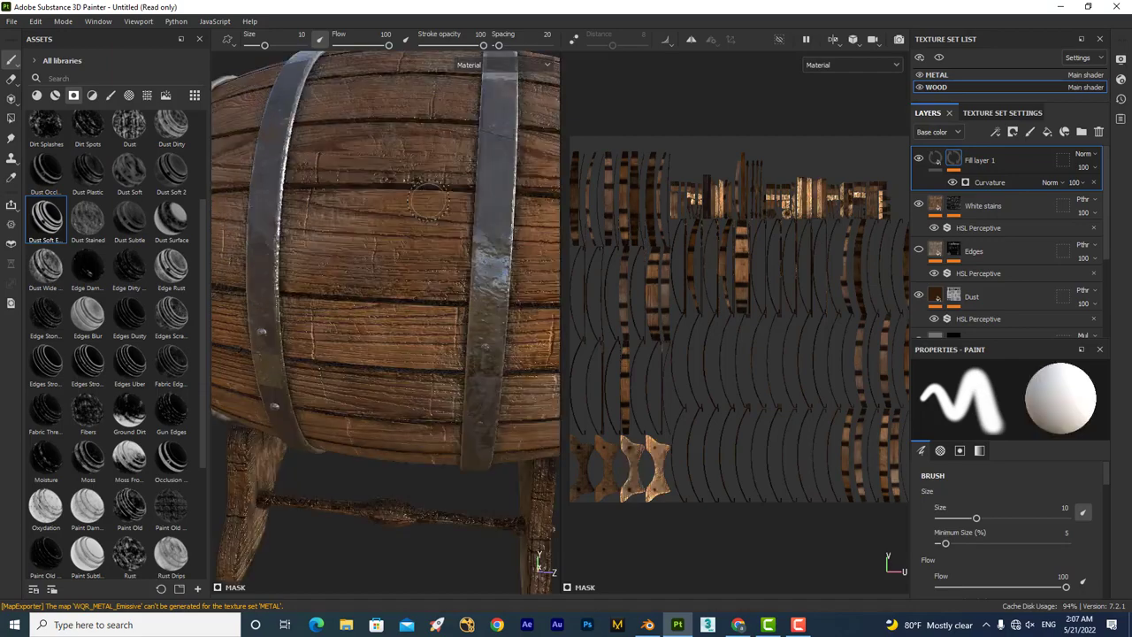
{"action": "mouse_move", "coordinate": [416, 221]}
{"action": "left_mouse_down", "text": "alt"}
{"action": "mouse_move", "coordinate": [486, 212]}
{"action": "mouse_move", "coordinate": [469, 179]}
{"action": "mouse_move", "coordinate": [421, 250]}
{"action": "mouse_move", "coordinate": [478, 230]}
{"action": "left_mouse_up", "text": "alt"}
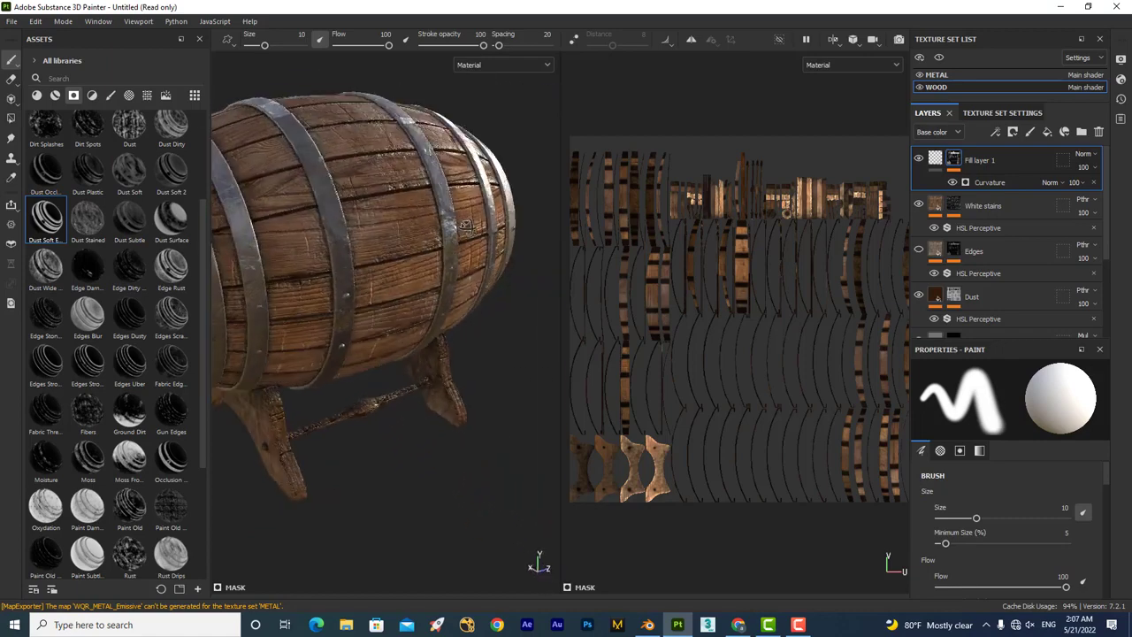
Set the fill's Metallic to 1 and Roughness to 0.8677, then toggle the layer off to compare.
{"action": "left_click", "coordinate": [934, 161]}
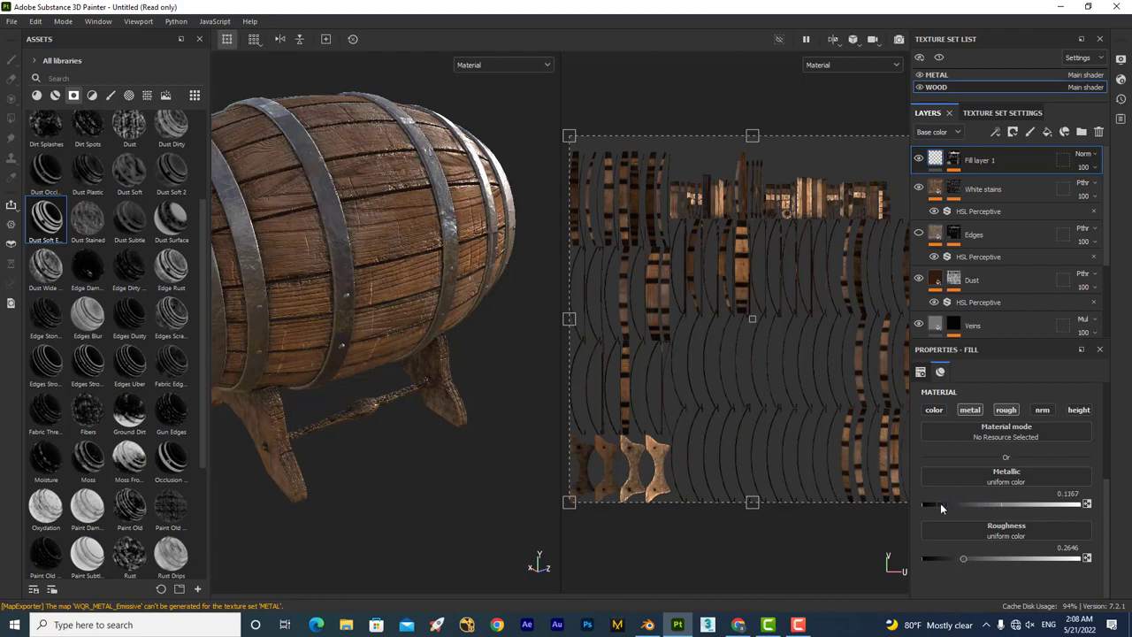
{"action": "left_click_drag", "start_coordinate": [941, 503], "coordinate": [1077, 504]}
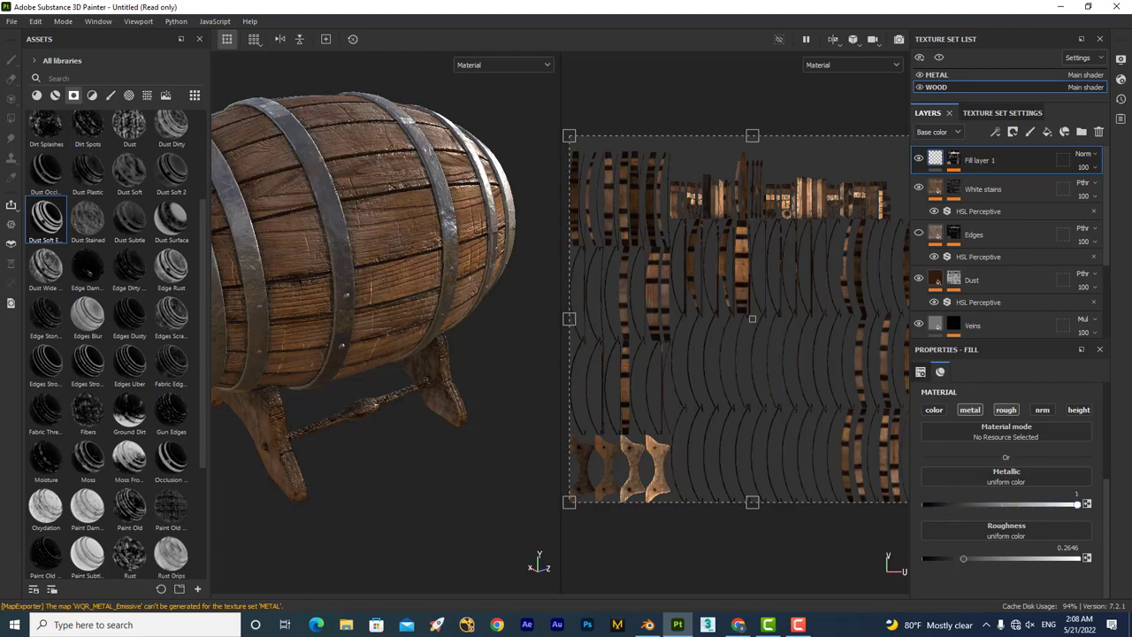
{"action": "mouse_move", "coordinate": [951, 559]}
{"action": "left_mouse_down"}
{"action": "mouse_move", "coordinate": [1082, 556]}
{"action": "mouse_move", "coordinate": [867, 526]}
{"action": "mouse_move", "coordinate": [1053, 529]}
{"action": "left_mouse_up"}
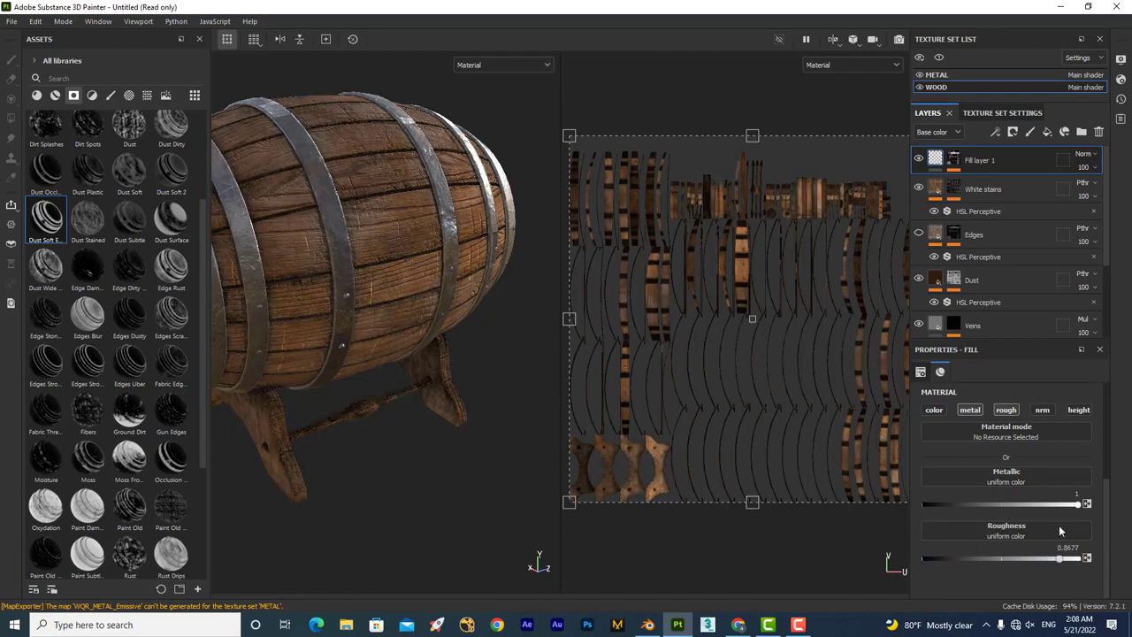
{"action": "left_click", "coordinate": [918, 159]}
Turn Fill layer 1 back on, enable its colour channel and pick a dark base colour.
{"action": "left_click", "coordinate": [918, 159]}
{"action": "left_click_drag", "start_coordinate": [407, 283], "coordinate": [376, 292], "text": "alt"}
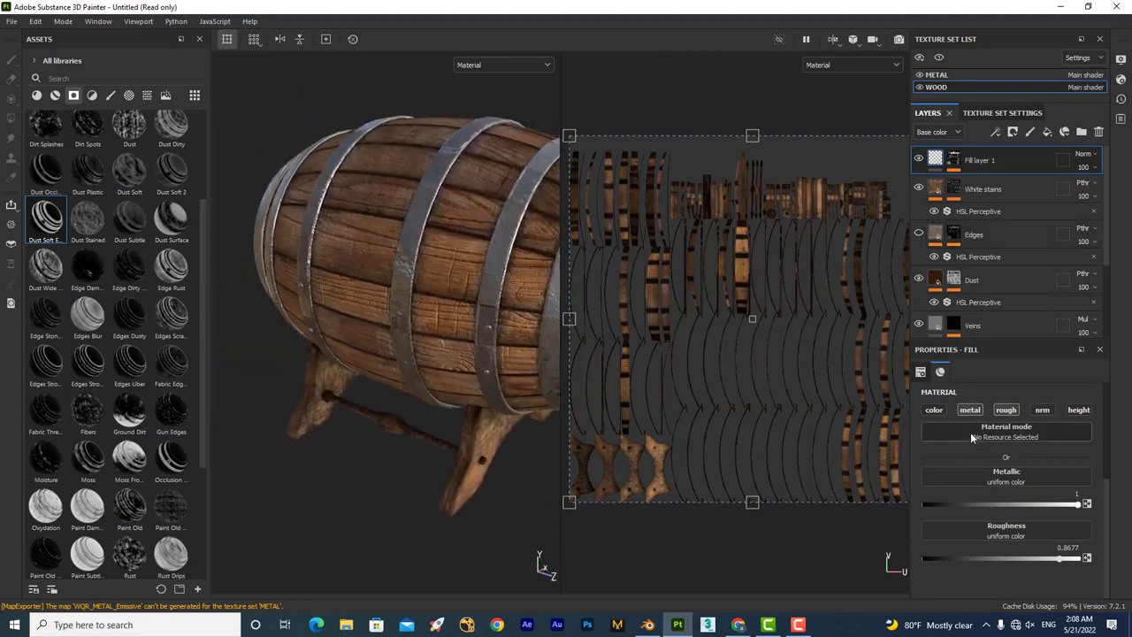
{"action": "left_click", "coordinate": [935, 409]}
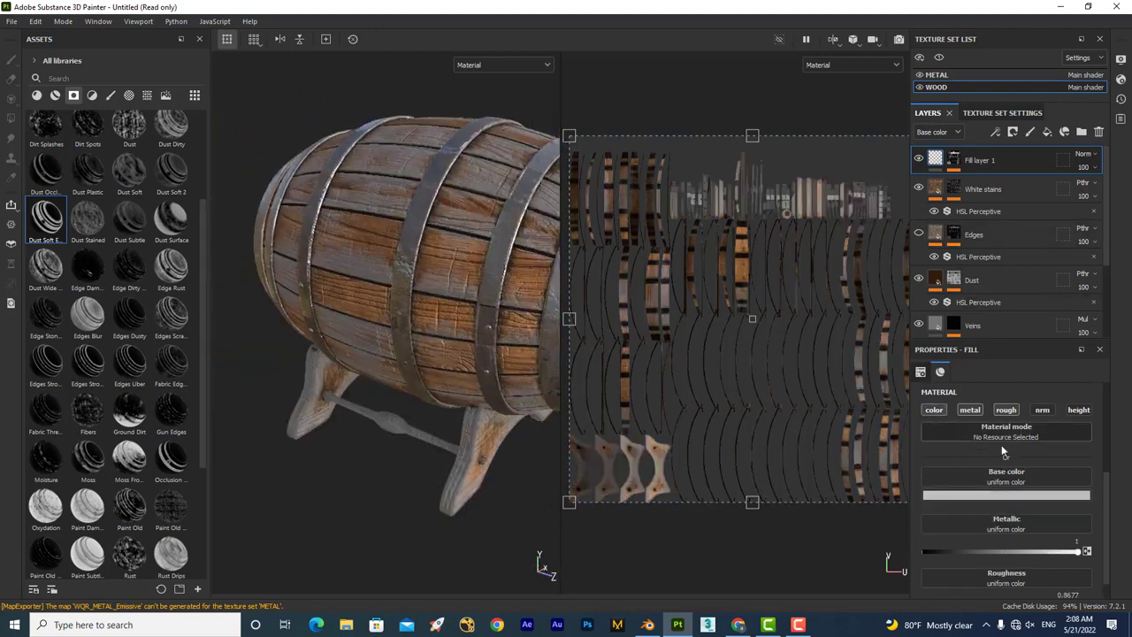
{"action": "left_click", "coordinate": [1006, 495]}
{"action": "mouse_move", "coordinate": [1025, 421]}
{"action": "left_mouse_down"}
{"action": "mouse_move", "coordinate": [1004, 440]}
{"action": "mouse_move", "coordinate": [1025, 426]}
{"action": "mouse_move", "coordinate": [952, 432]}
{"action": "left_mouse_up"}
{"action": "left_click_drag", "start_coordinate": [933, 438], "coordinate": [933, 446]}
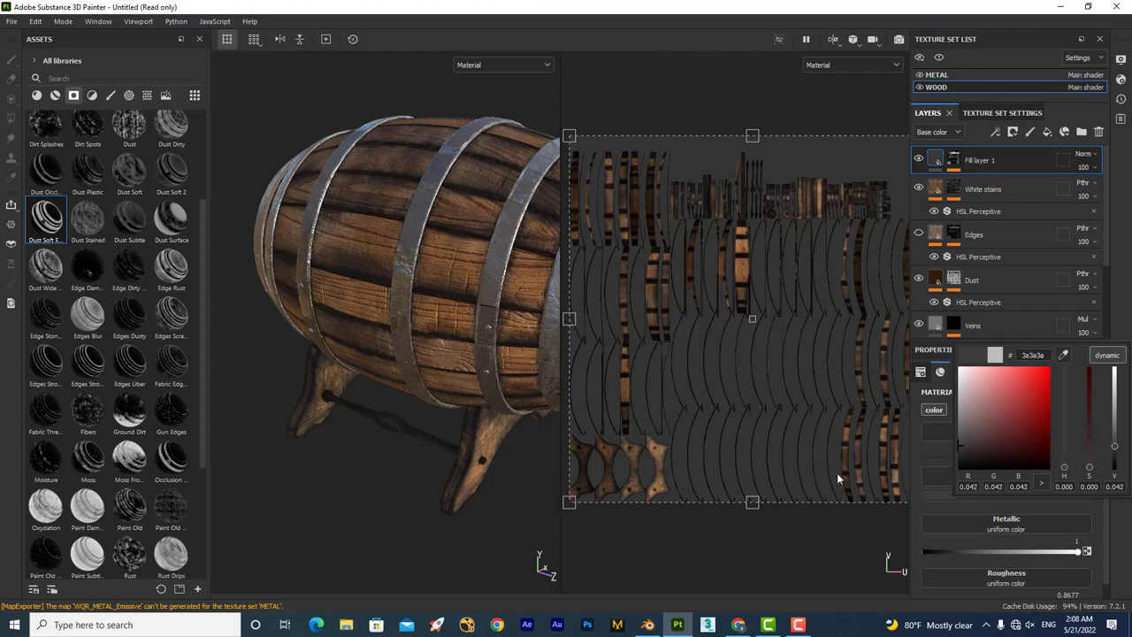
{"action": "left_click", "coordinate": [917, 448]}
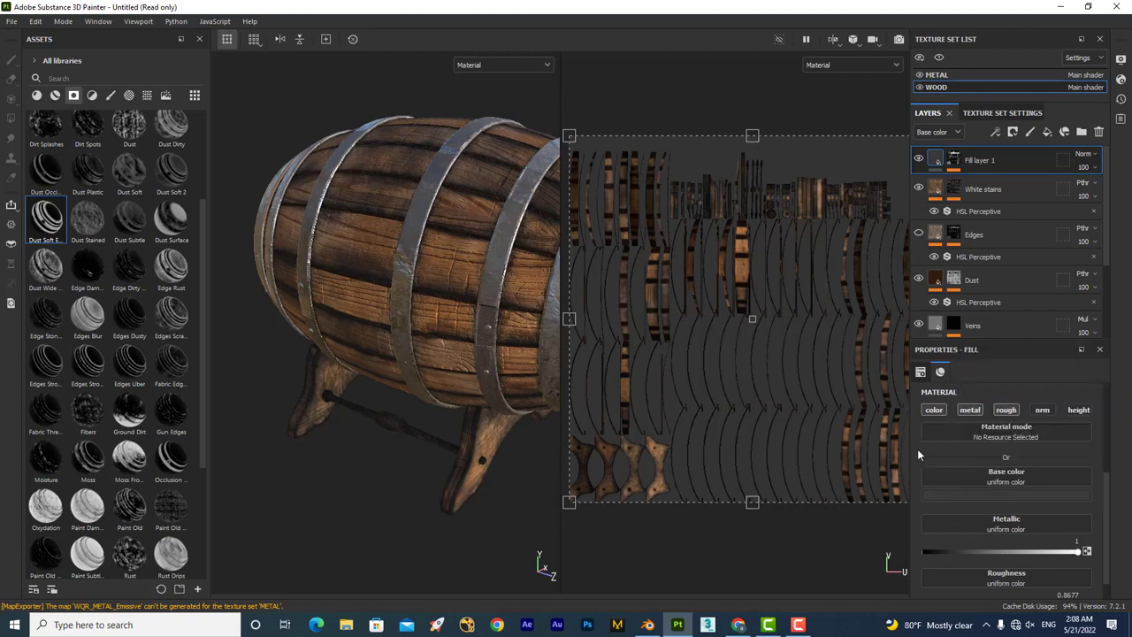
Refine the fill's base colour to a dark warm grey-brown (#5a574e).
{"action": "left_click", "coordinate": [988, 477]}
{"action": "scroll", "coordinate": [978, 498], "scroll_direction": "up", "scroll_amount": 2}
{"action": "scroll", "coordinate": [976, 495], "scroll_direction": "down", "scroll_amount": 2}
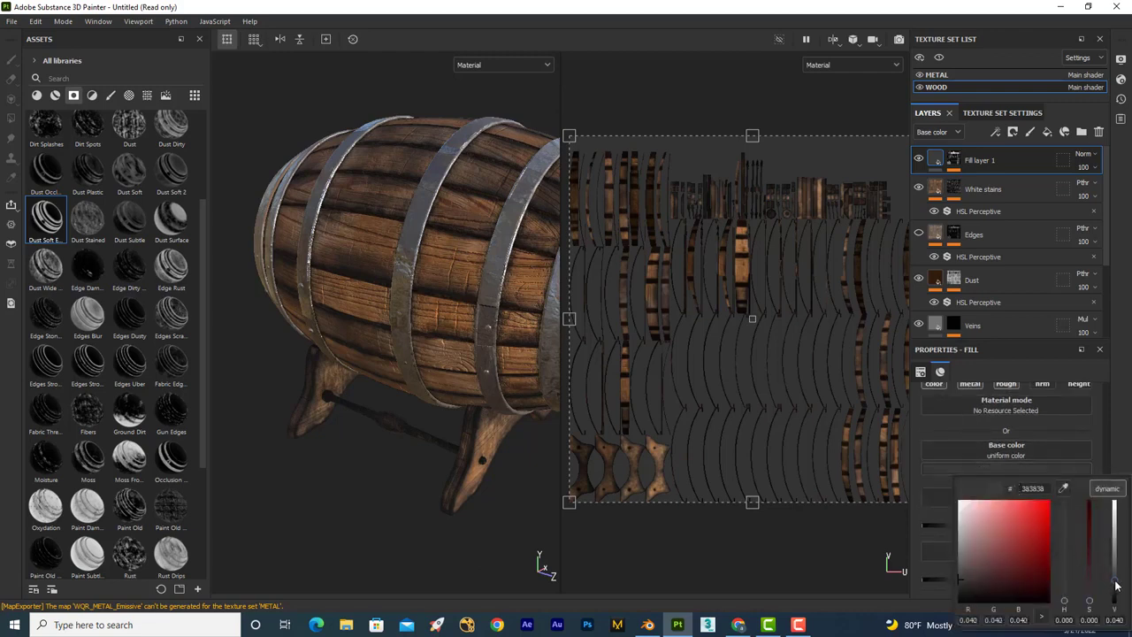
{"action": "mouse_move", "coordinate": [1116, 586]}
{"action": "left_mouse_down"}
{"action": "mouse_move", "coordinate": [1112, 571]}
{"action": "mouse_move", "coordinate": [1090, 595]}
{"action": "left_mouse_up"}
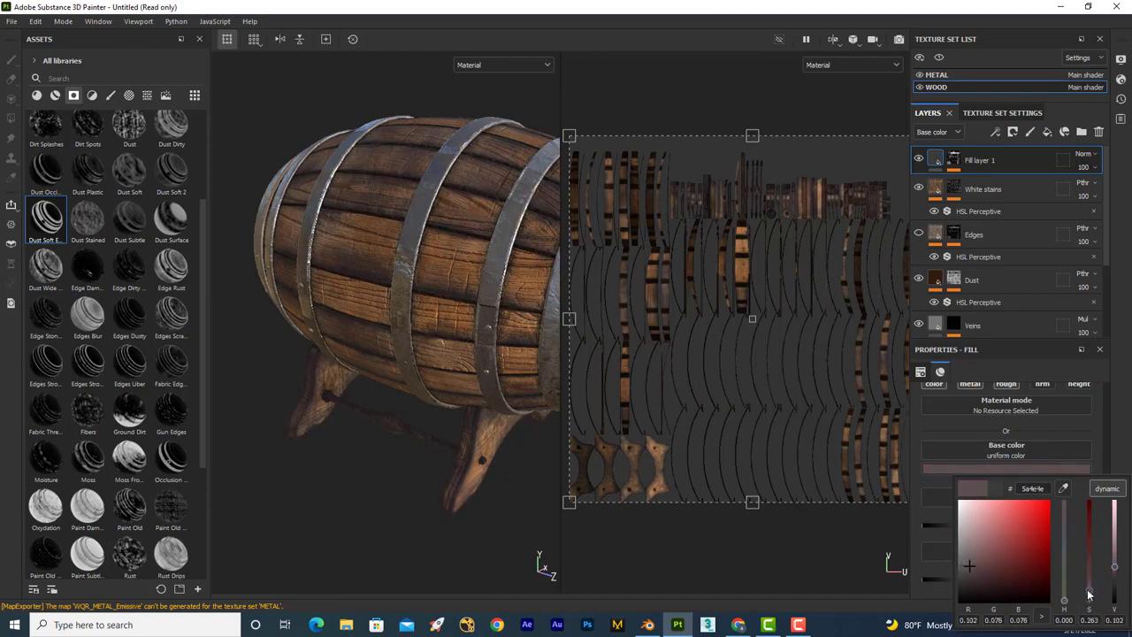
{"action": "left_click_drag", "start_coordinate": [1067, 598], "coordinate": [1067, 596]}
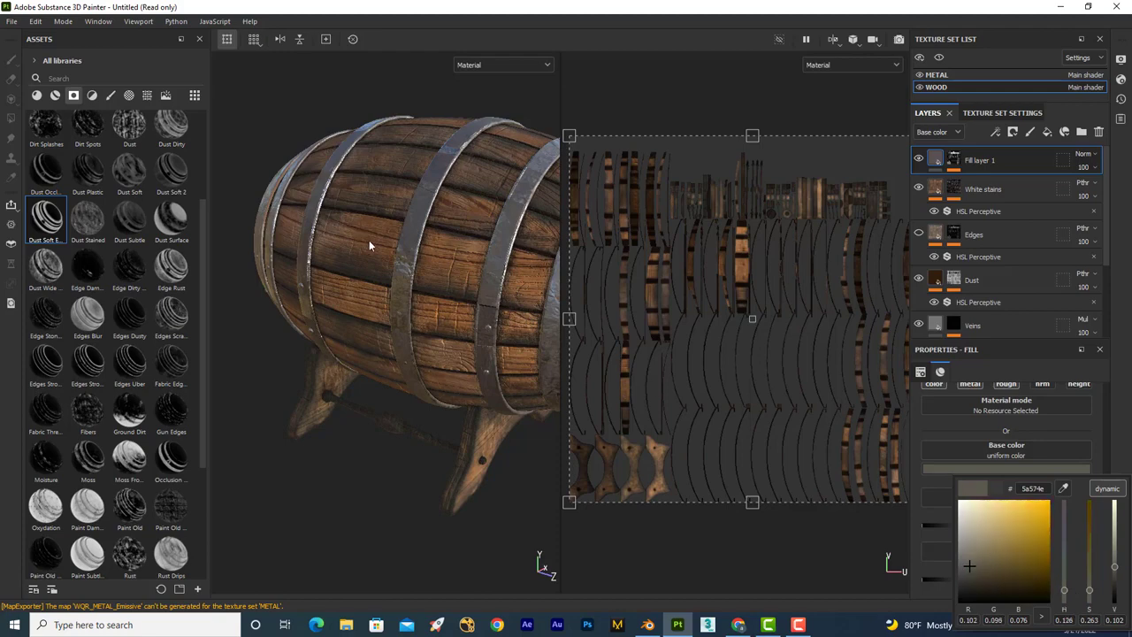
{"action": "left_click", "coordinate": [310, 408]}
{"action": "mouse_move", "coordinate": [338, 429]}
{"action": "left_mouse_down", "text": "alt"}
{"action": "mouse_move", "coordinate": [480, 354]}
{"action": "mouse_move", "coordinate": [394, 386]}
{"action": "left_mouse_up", "text": "alt"}
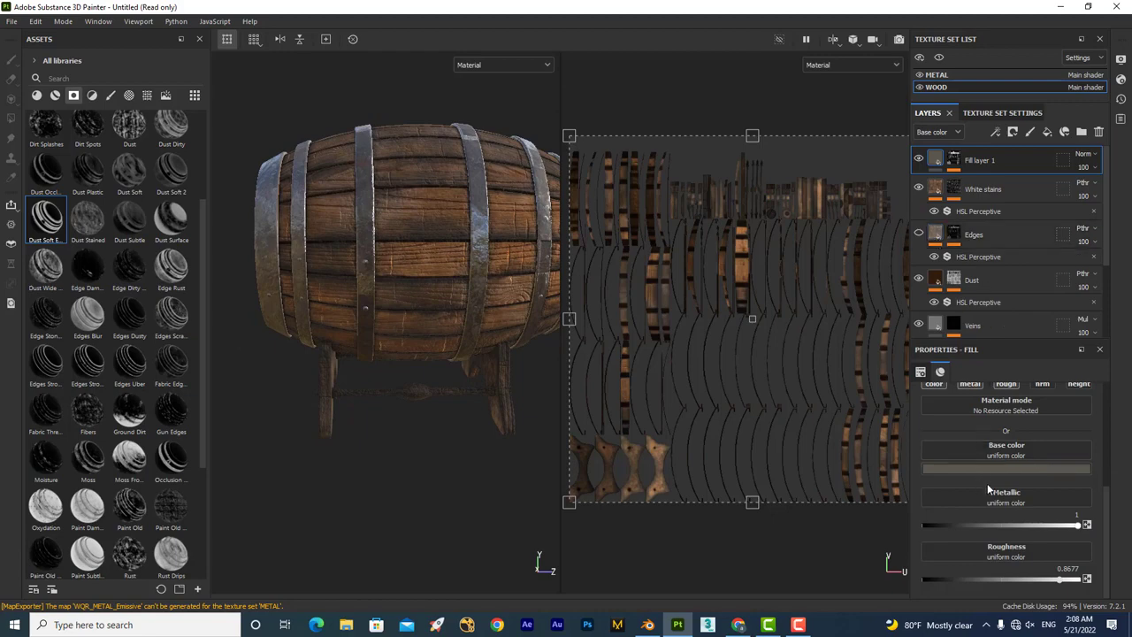
{"action": "scroll", "coordinate": [936, 425], "scroll_direction": "up", "scroll_amount": 2}
{"action": "scroll", "coordinate": [935, 426], "scroll_direction": "up", "scroll_amount": 1}
Turn off Fill layer 1's colour channel and enable its roughness channel.
{"action": "left_click", "coordinate": [930, 495]}
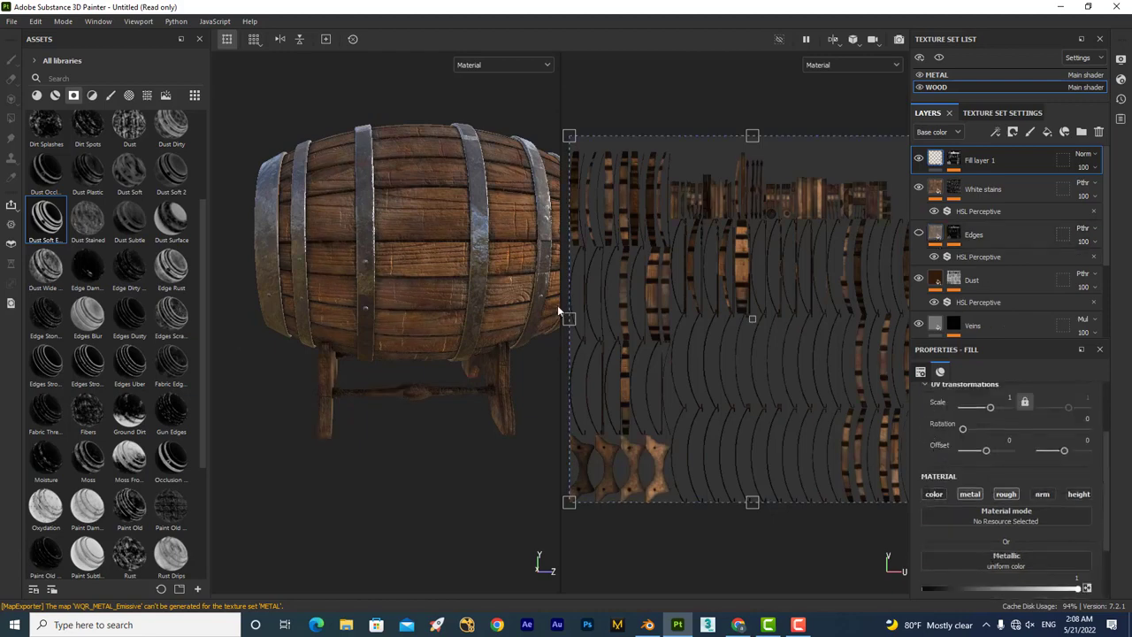
{"action": "mouse_move", "coordinate": [557, 305]}
{"action": "left_mouse_down", "text": "alt"}
{"action": "mouse_move", "coordinate": [355, 236]}
{"action": "mouse_move", "coordinate": [442, 273]}
{"action": "mouse_move", "coordinate": [398, 263]}
{"action": "mouse_move", "coordinate": [460, 265]}
{"action": "left_mouse_up", "text": "alt"}
{"action": "left_click", "coordinate": [1008, 494]}
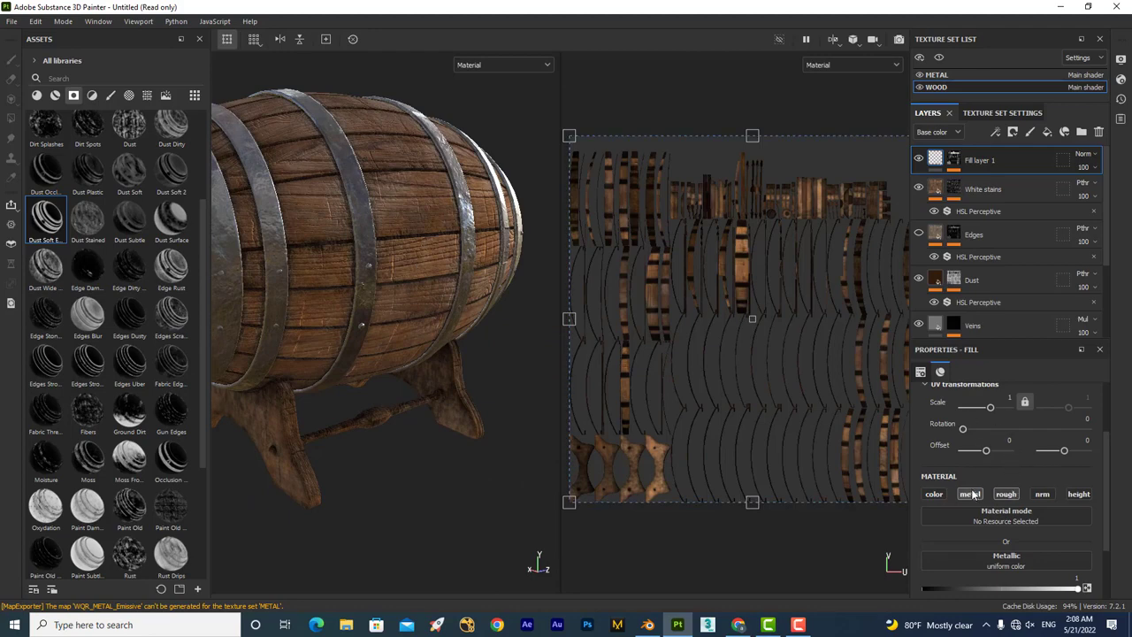
Raise the White stains noise mask's Histogram position to 0.57.
{"action": "left_click", "coordinate": [964, 197]}
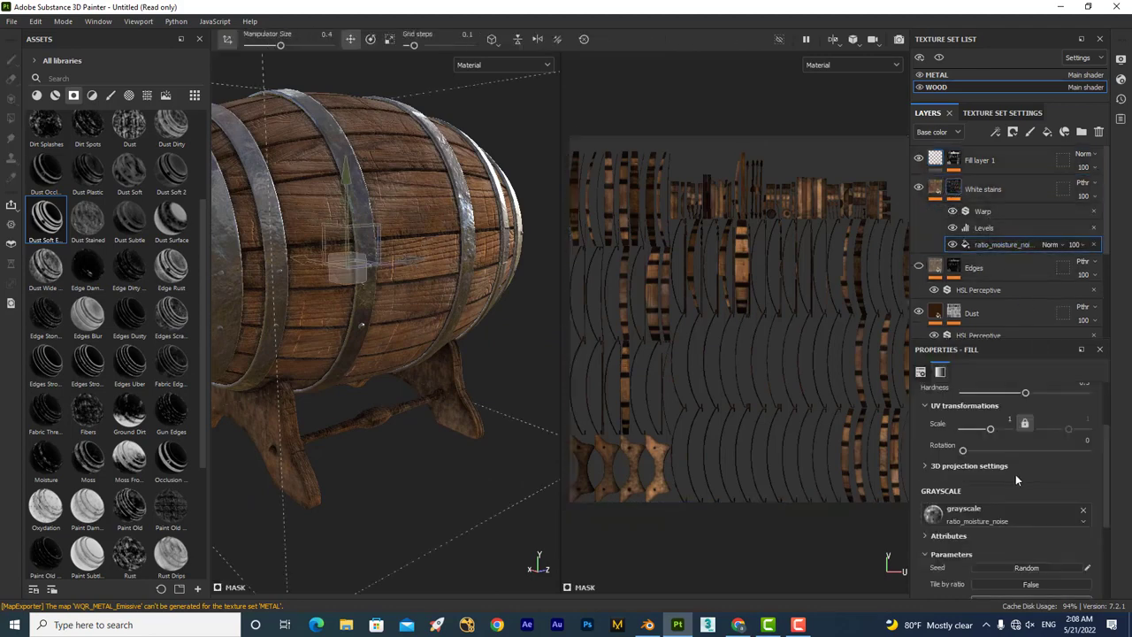
{"action": "scroll", "coordinate": [979, 486], "scroll_direction": "down", "scroll_amount": 3}
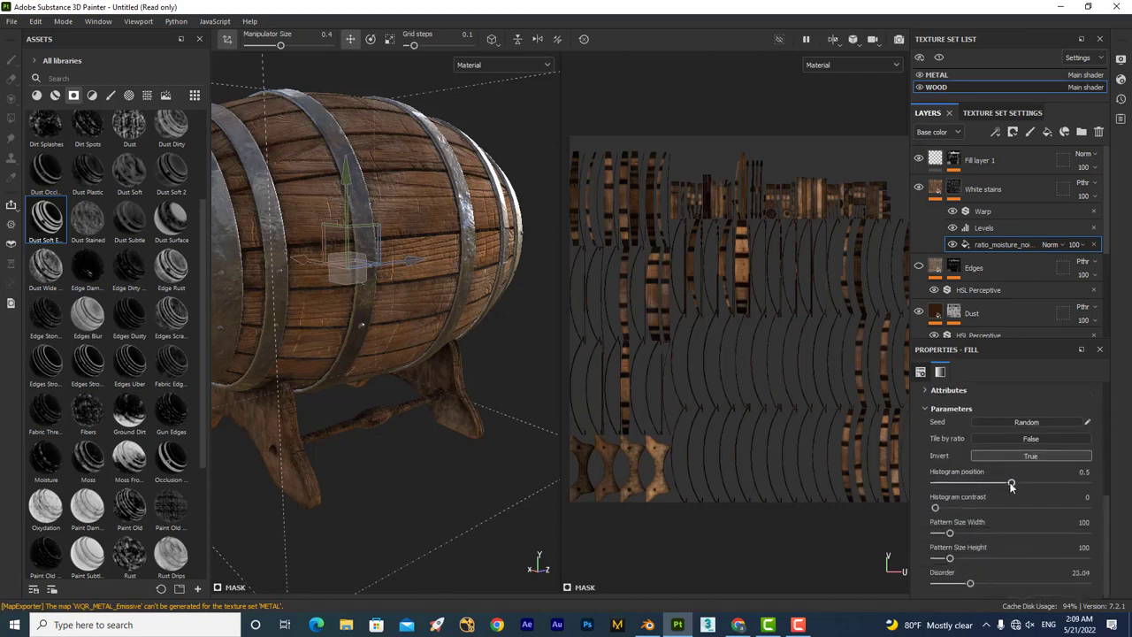
{"action": "mouse_move", "coordinate": [1020, 486]}
{"action": "left_mouse_down"}
{"action": "mouse_move", "coordinate": [1049, 486]}
{"action": "mouse_move", "coordinate": [1014, 485]}
{"action": "left_mouse_up"}
{"action": "scroll", "coordinate": [447, 326], "scroll_direction": "down", "scroll_amount": 3}
{"action": "scroll", "coordinate": [448, 326], "scroll_direction": "down", "scroll_amount": 2}
{"action": "mouse_move", "coordinate": [400, 391]}
{"action": "left_mouse_down", "text": "alt"}
{"action": "mouse_move", "coordinate": [430, 303]}
{"action": "mouse_move", "coordinate": [471, 375]}
{"action": "mouse_move", "coordinate": [416, 362]}
{"action": "left_mouse_up", "text": "alt"}
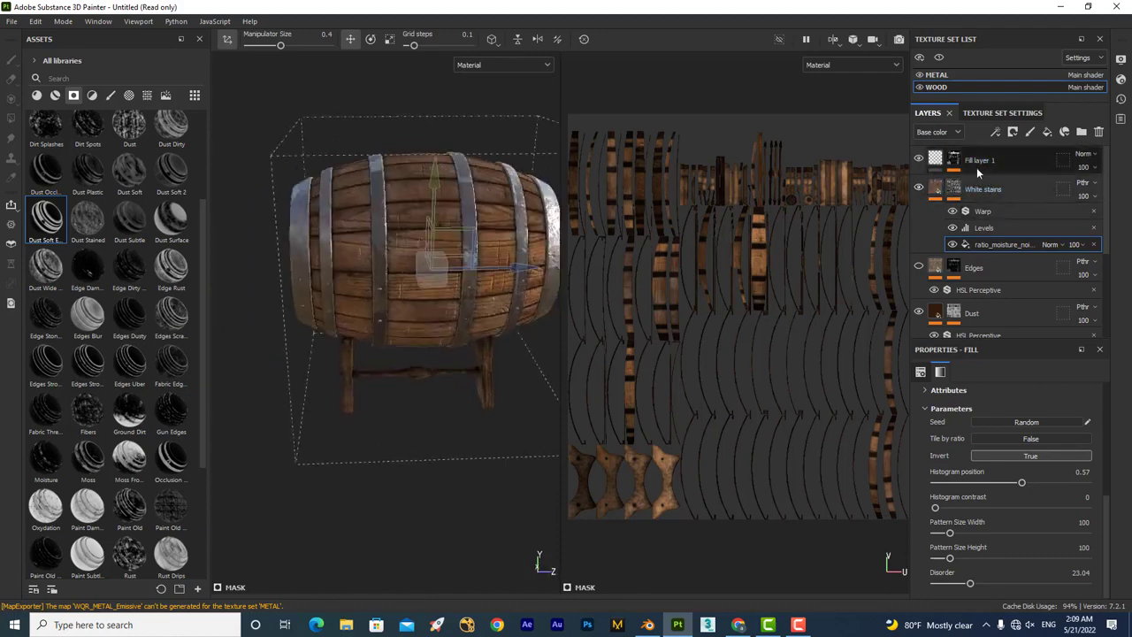
Set Fill layer 1's Curvature generator Global Balance to 0.82.
{"action": "left_click", "coordinate": [961, 159]}
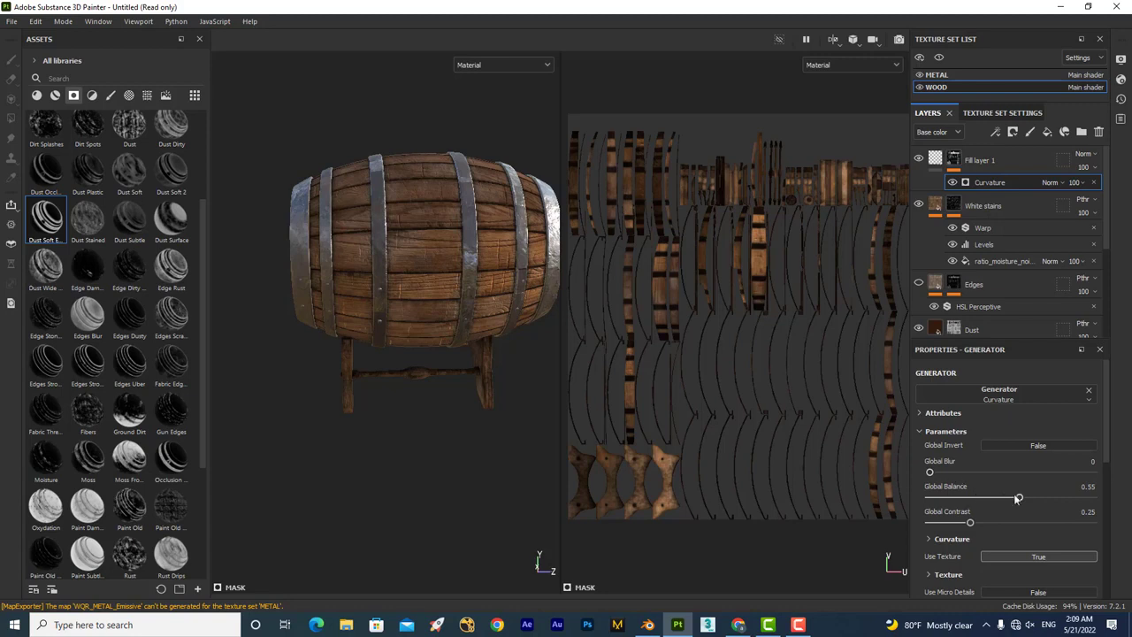
{"action": "left_click", "coordinate": [1062, 498]}
{"action": "left_click", "coordinate": [985, 160]}
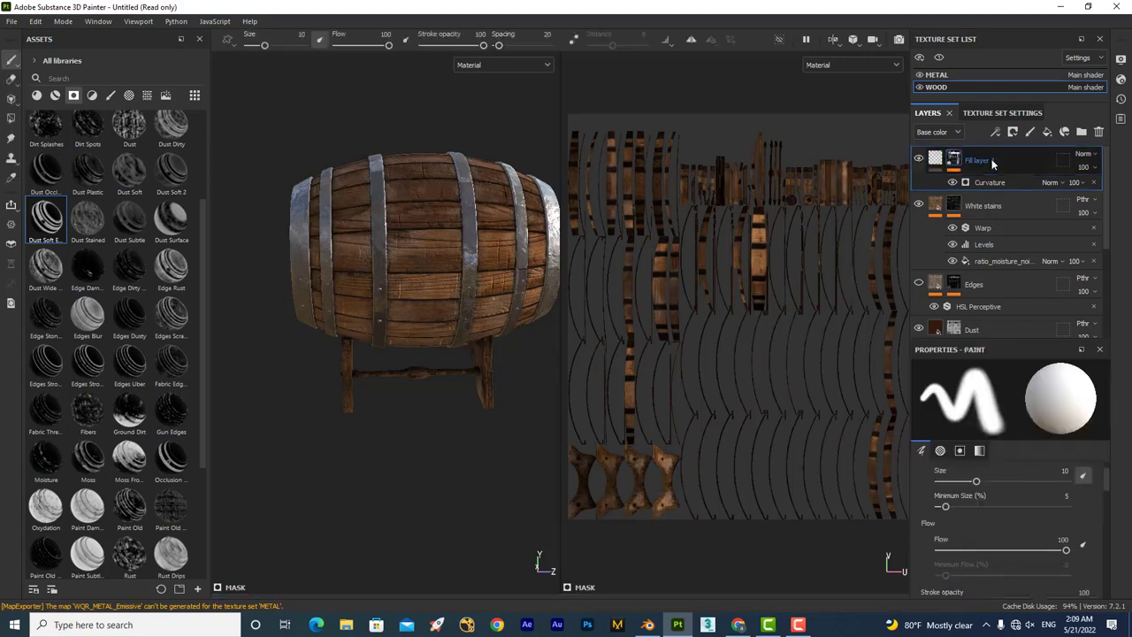
Duplicate Fill layer 1 and delete the copy's Curvature generator.
{"action": "key", "text": "ctrl+d"}
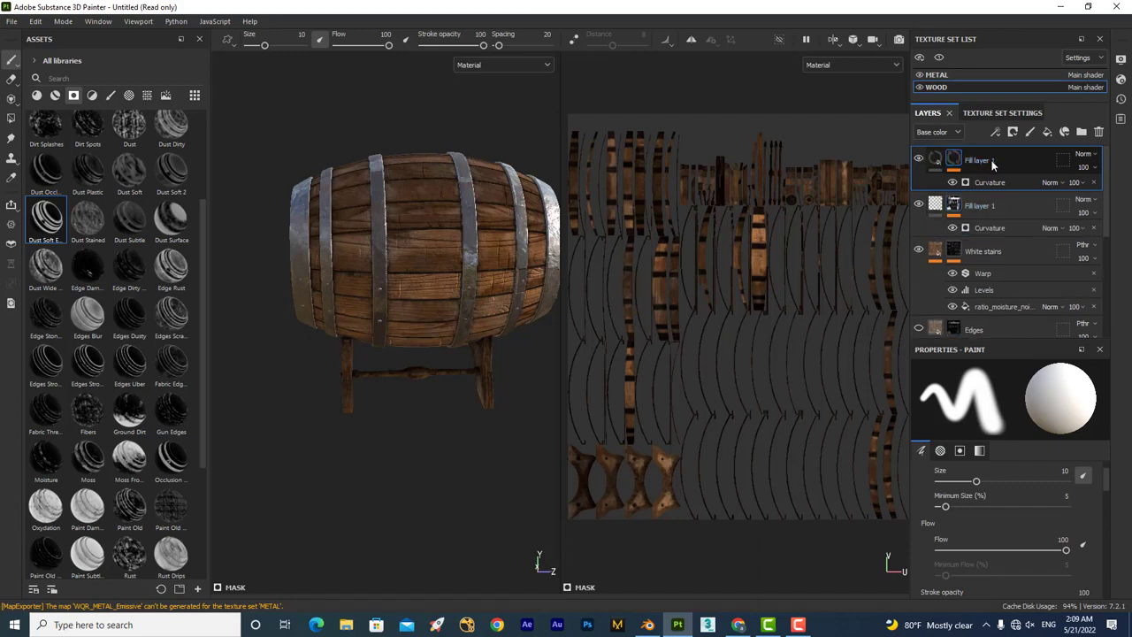
{"action": "left_click", "coordinate": [979, 183]}
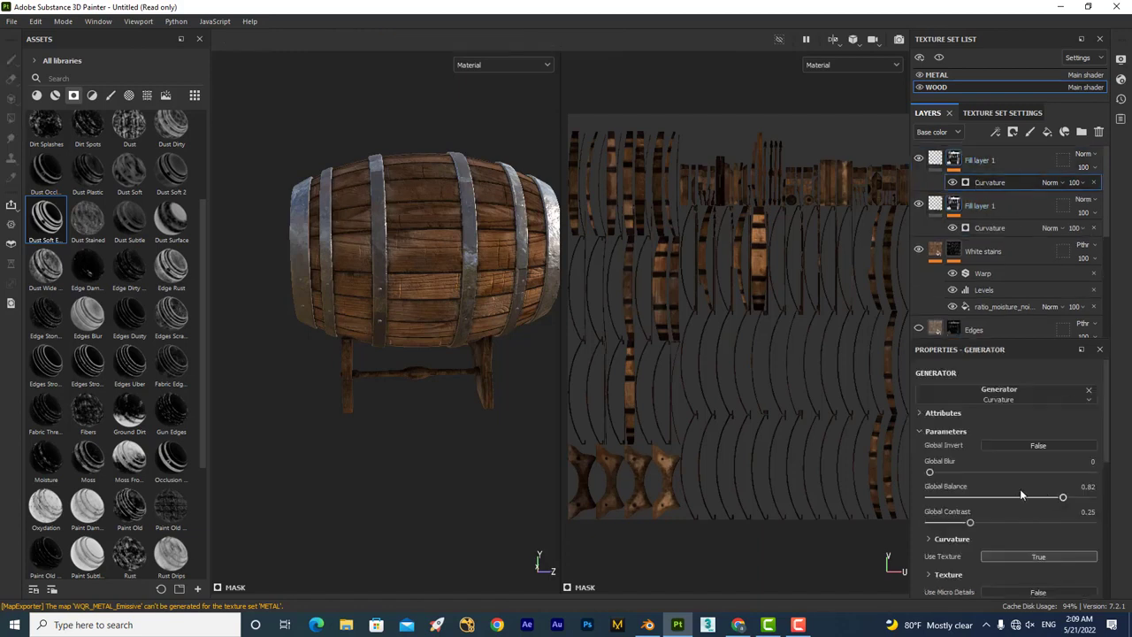
{"action": "left_click_drag", "start_coordinate": [988, 502], "coordinate": [954, 500]}
{"action": "key", "text": "Delete"}
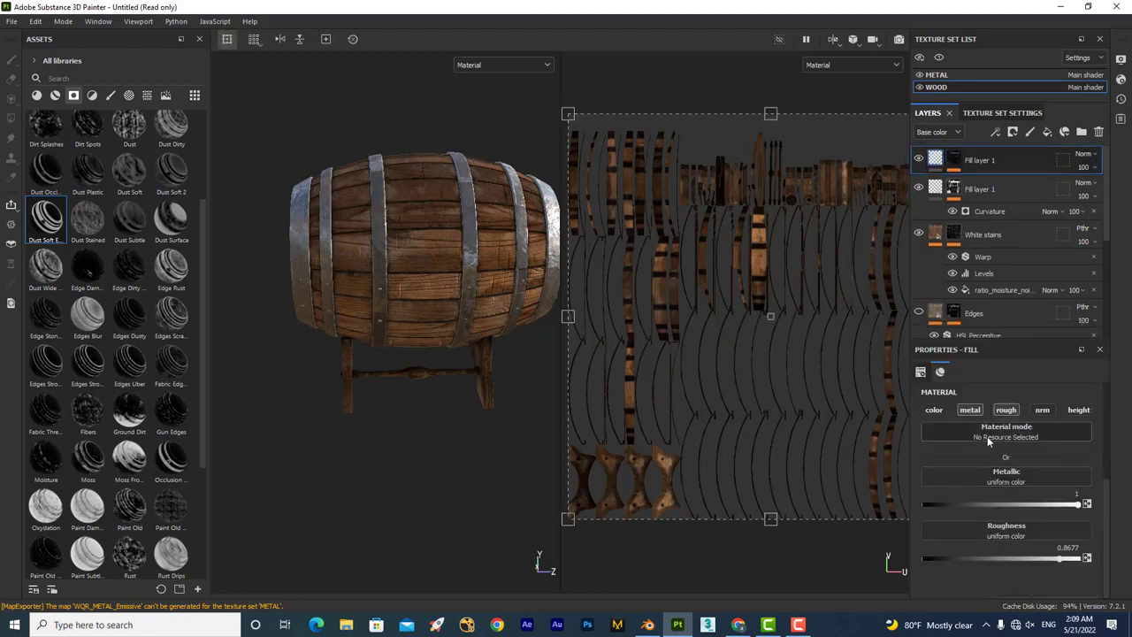
Enable colour on the top Fill layer and set its base colour to dark grey #404040.
{"action": "left_click", "coordinate": [987, 436]}
{"action": "left_click", "coordinate": [947, 407]}
{"action": "left_click", "coordinate": [938, 409]}
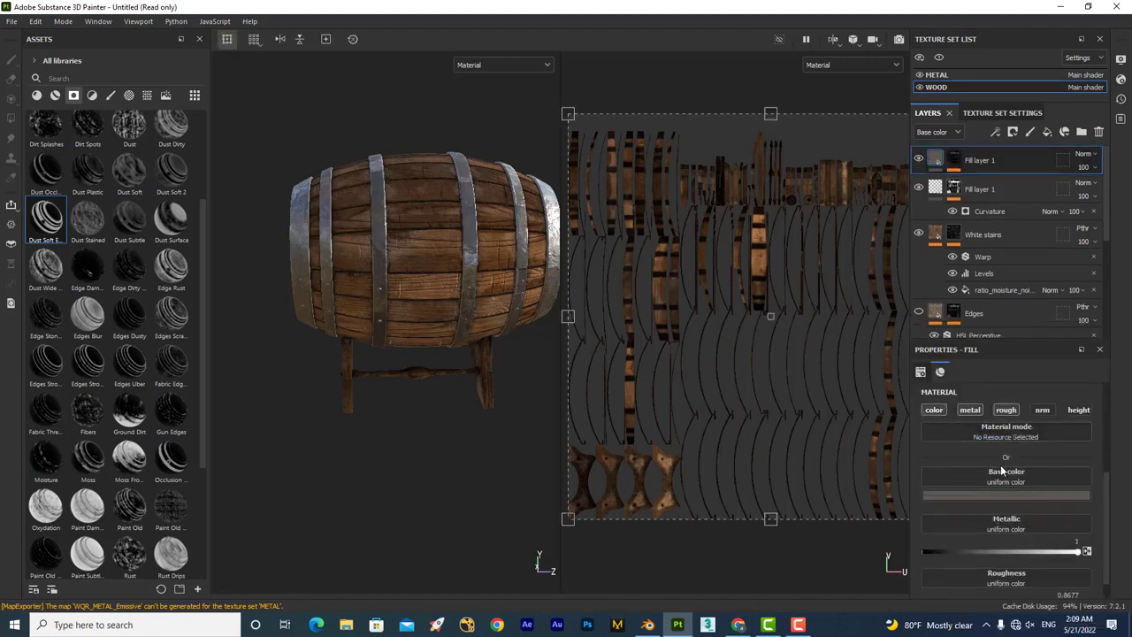
{"action": "left_click", "coordinate": [990, 497]}
{"action": "left_click_drag", "start_coordinate": [963, 446], "coordinate": [915, 450]}
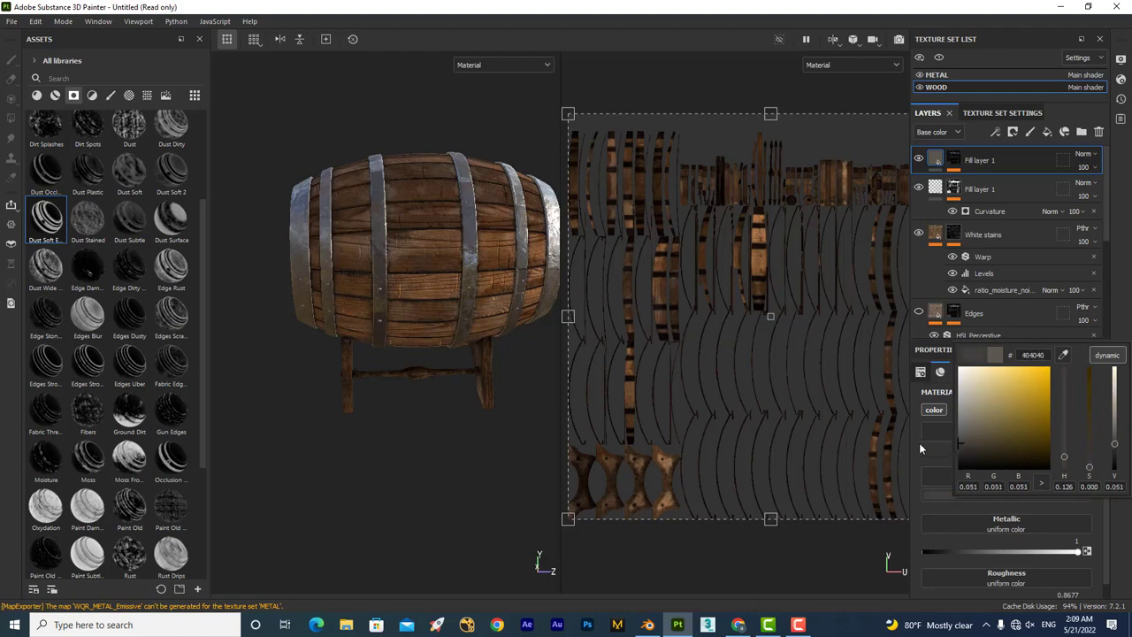
{"action": "left_click", "coordinate": [413, 449]}
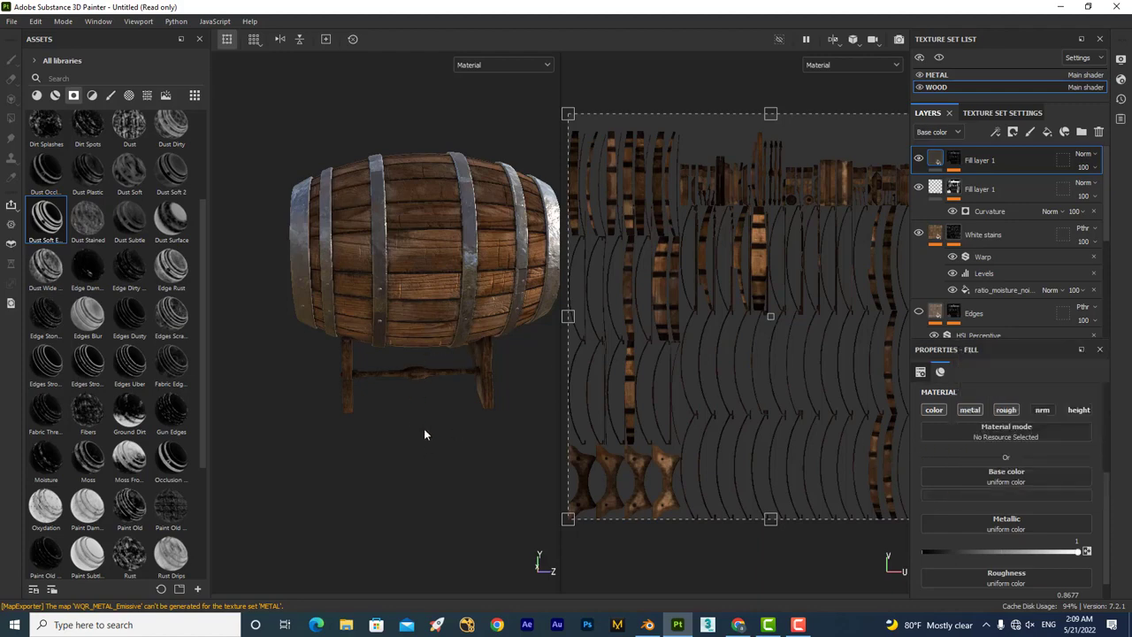
{"action": "mouse_move", "coordinate": [424, 432]}
{"action": "left_mouse_down", "text": "alt"}
{"action": "mouse_move", "coordinate": [555, 399]}
{"action": "mouse_move", "coordinate": [761, 397]}
{"action": "mouse_move", "coordinate": [730, 399]}
{"action": "left_mouse_up", "text": "alt"}
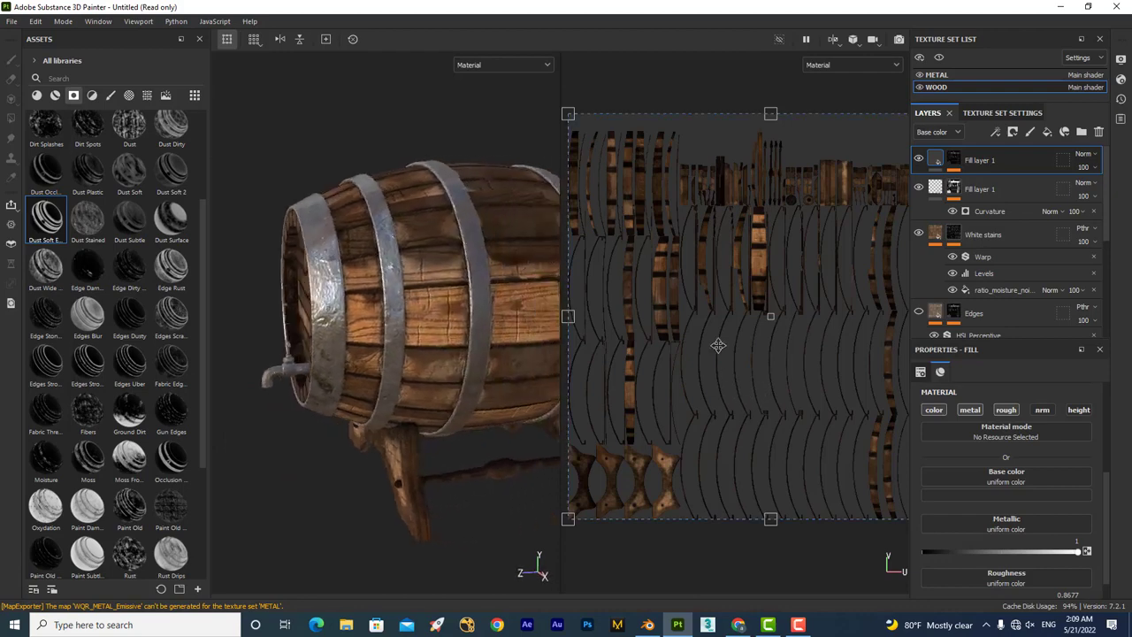
{"action": "scroll", "coordinate": [718, 340], "scroll_direction": "up", "scroll_amount": 2}
{"action": "scroll", "coordinate": [452, 281], "scroll_direction": "down", "scroll_amount": 3}
{"action": "left_click_drag", "start_coordinate": [453, 281], "coordinate": [362, 307], "text": "alt"}
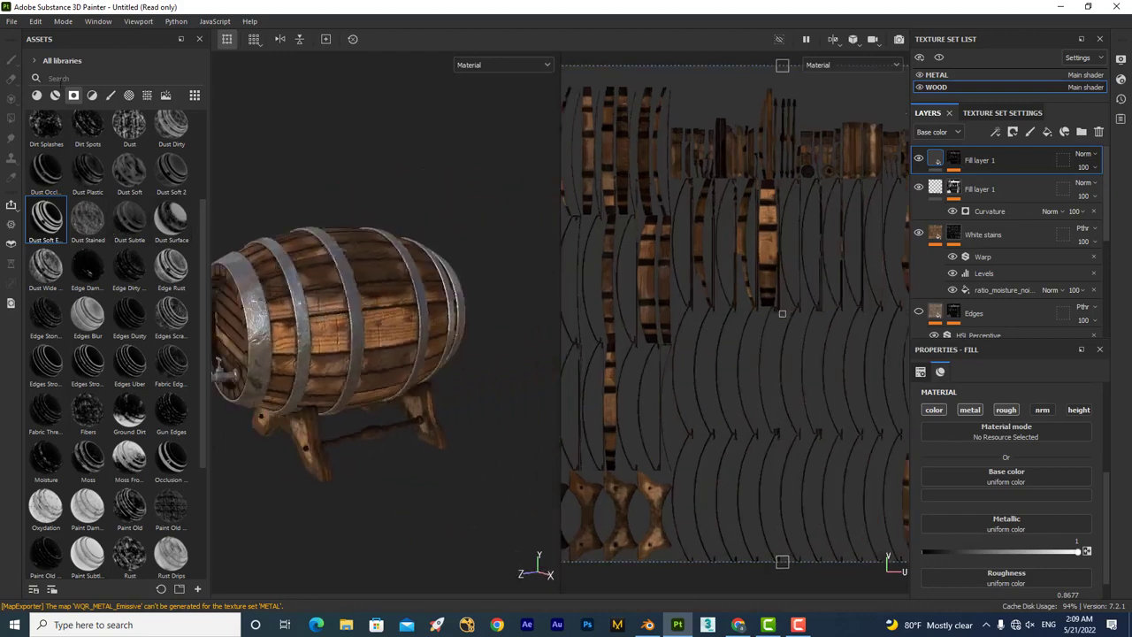
Drag the Steel material from the Materials library onto the barrel's hoops.
{"action": "left_click", "coordinate": [36, 94]}
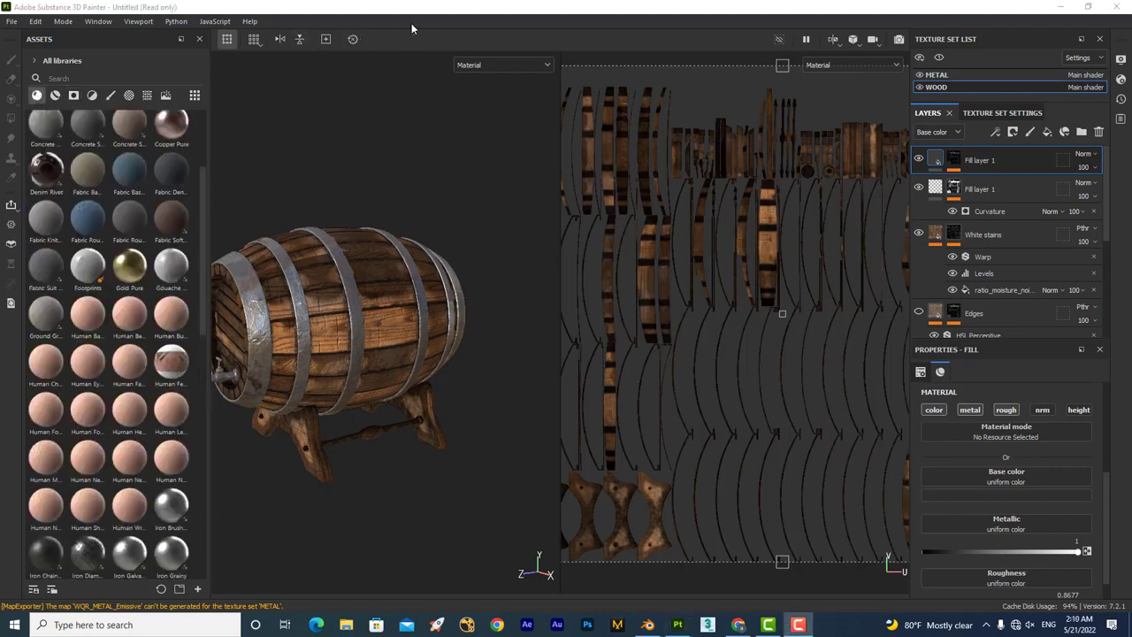
{"action": "left_click", "coordinate": [55, 95]}
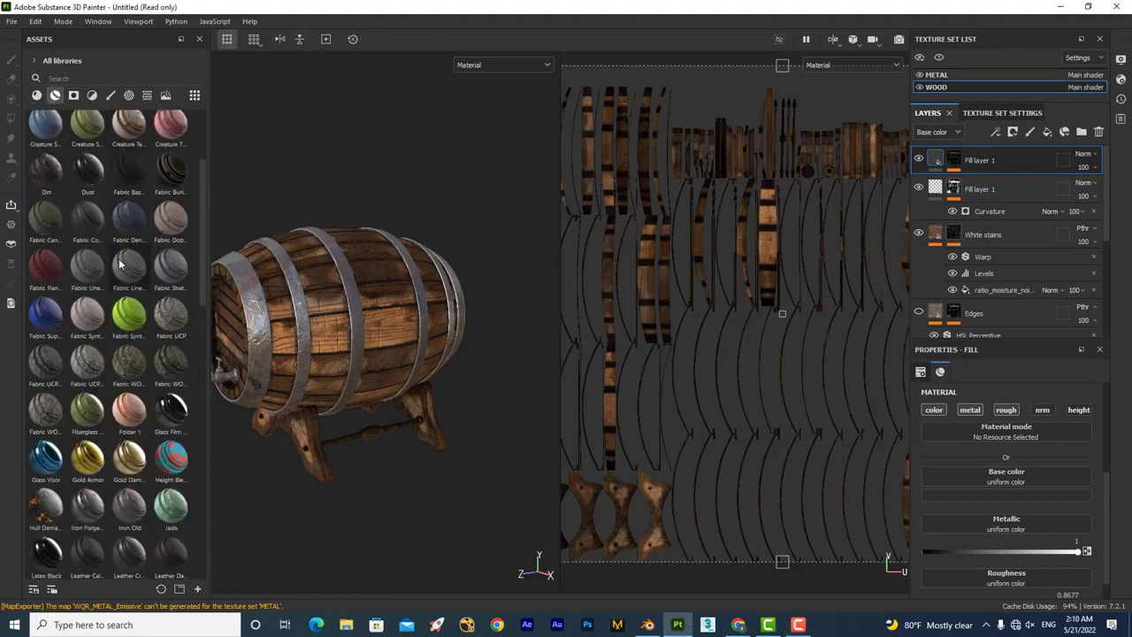
{"action": "scroll", "coordinate": [121, 258], "scroll_direction": "down", "scroll_amount": 2}
{"action": "scroll", "coordinate": [122, 257], "scroll_direction": "down", "scroll_amount": 1}
{"action": "scroll", "coordinate": [130, 265], "scroll_direction": "down", "scroll_amount": 5}
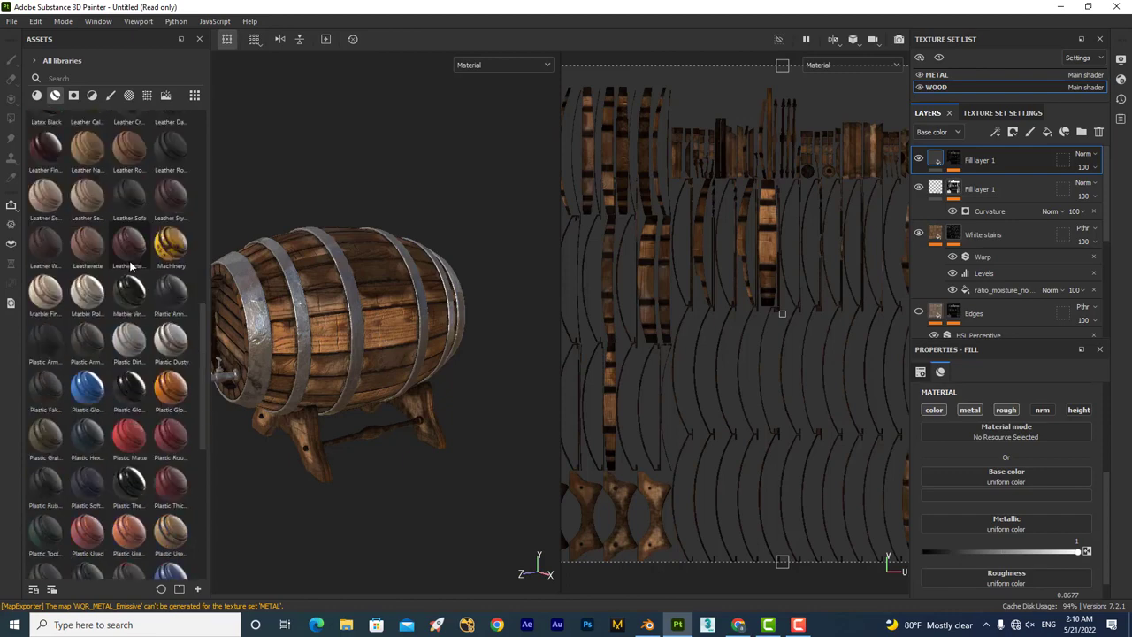
{"action": "scroll", "coordinate": [112, 276], "scroll_direction": "down", "scroll_amount": 5}
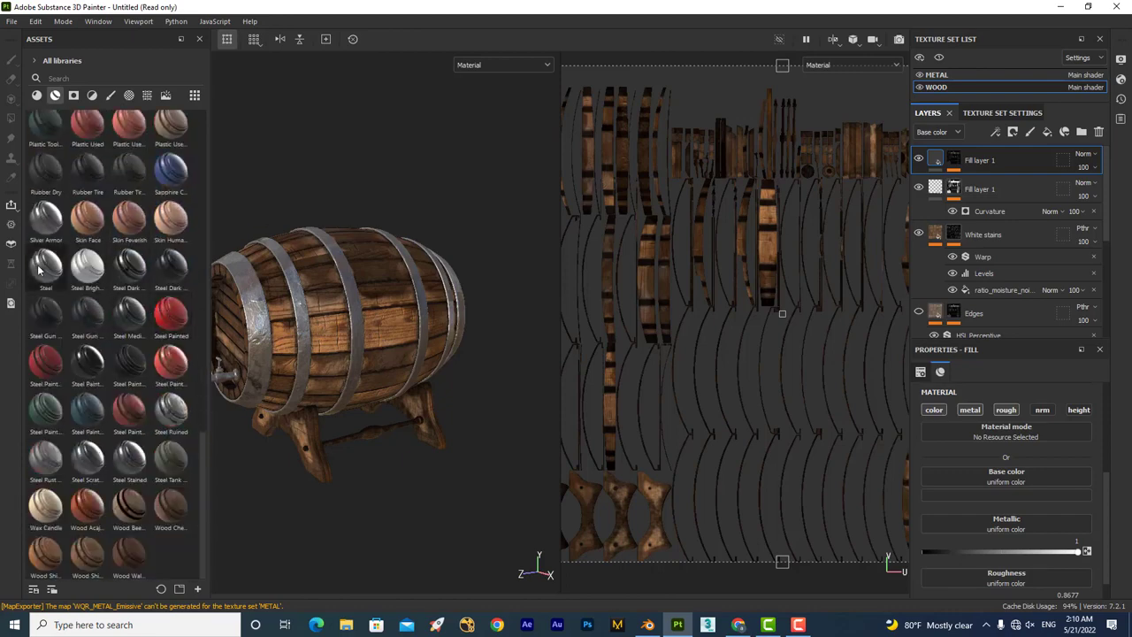
{"action": "left_click_drag", "start_coordinate": [46, 265], "coordinate": [252, 311]}
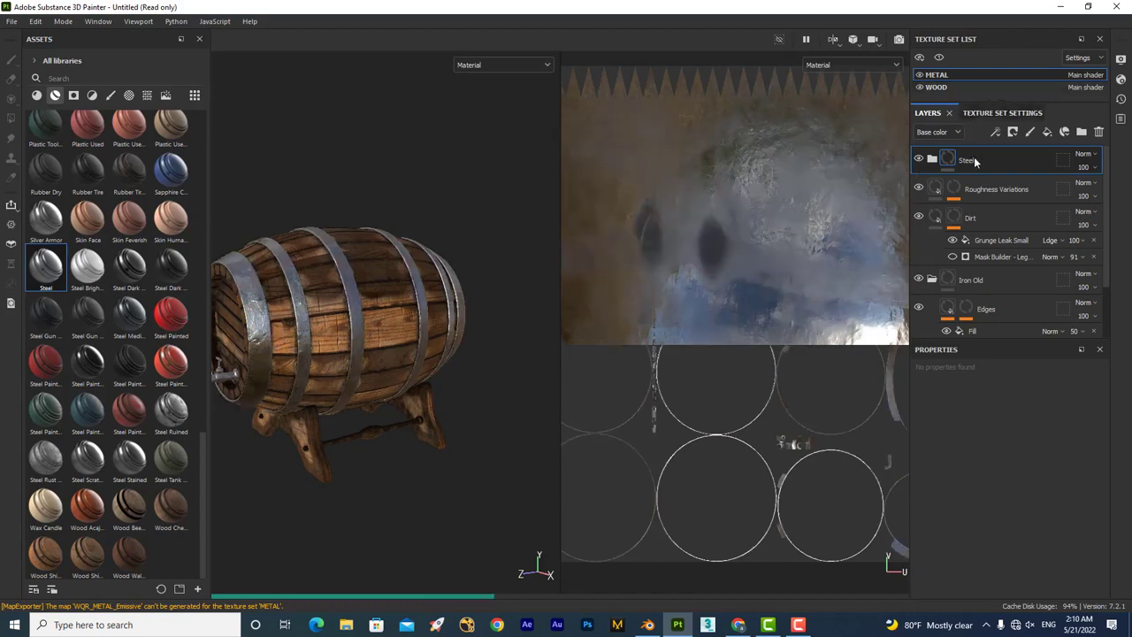
Move the Steel folder below the Dirt layer, directly above Iron Old.
{"action": "scroll", "coordinate": [323, 335], "scroll_direction": "up", "scroll_amount": 2}
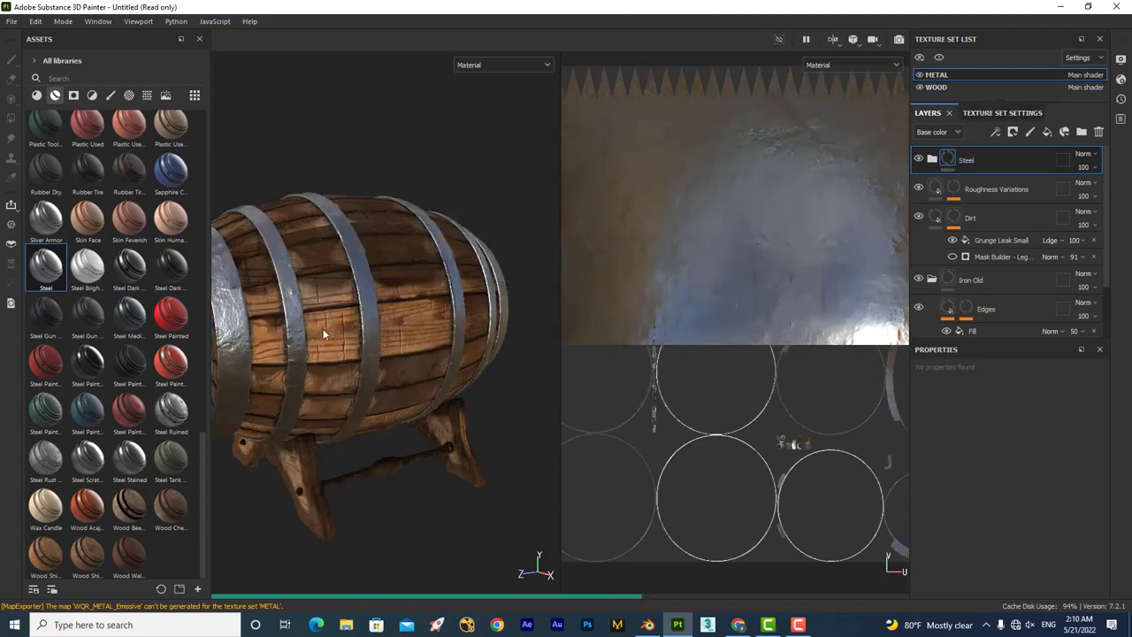
{"action": "scroll", "coordinate": [322, 328], "scroll_direction": "down", "scroll_amount": 1}
{"action": "mouse_move", "coordinate": [261, 354]}
{"action": "left_mouse_down", "text": "alt"}
{"action": "mouse_move", "coordinate": [345, 360]}
{"action": "mouse_move", "coordinate": [262, 363]}
{"action": "left_mouse_up", "text": "alt"}
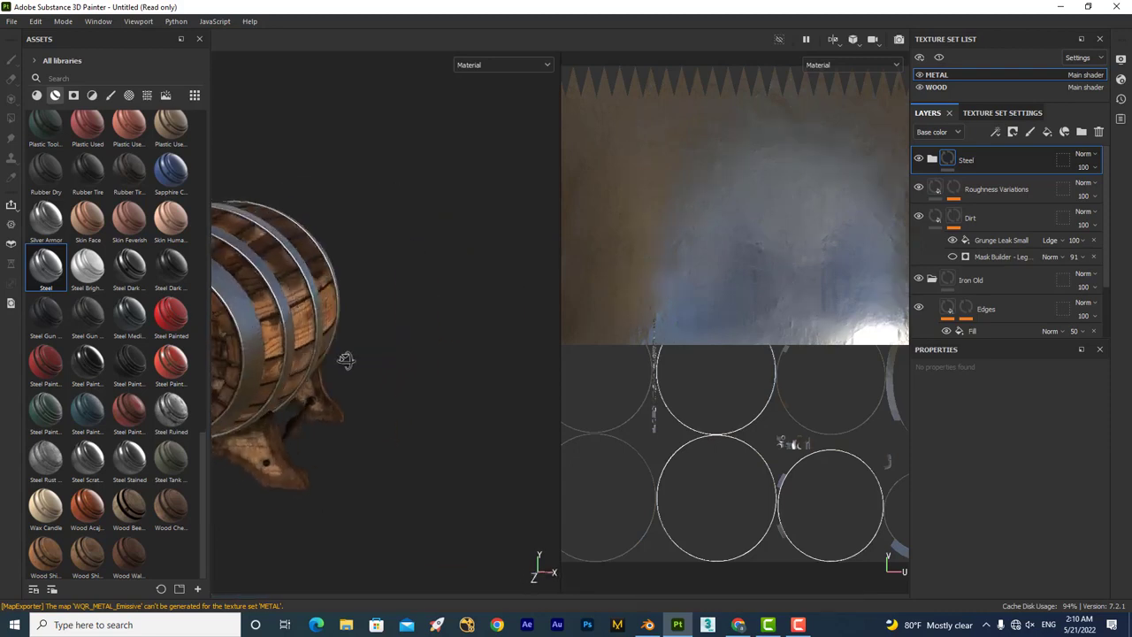
{"action": "middle_click_drag", "start_coordinate": [262, 362], "coordinate": [367, 367], "text": "alt"}
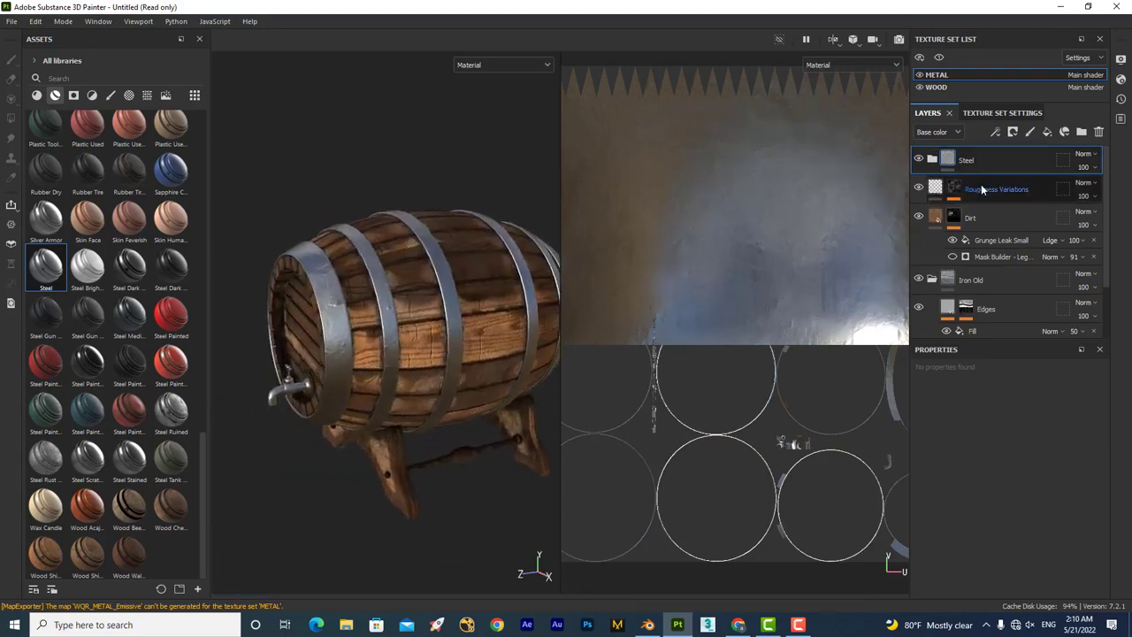
{"action": "left_click_drag", "start_coordinate": [981, 256], "coordinate": [977, 263]}
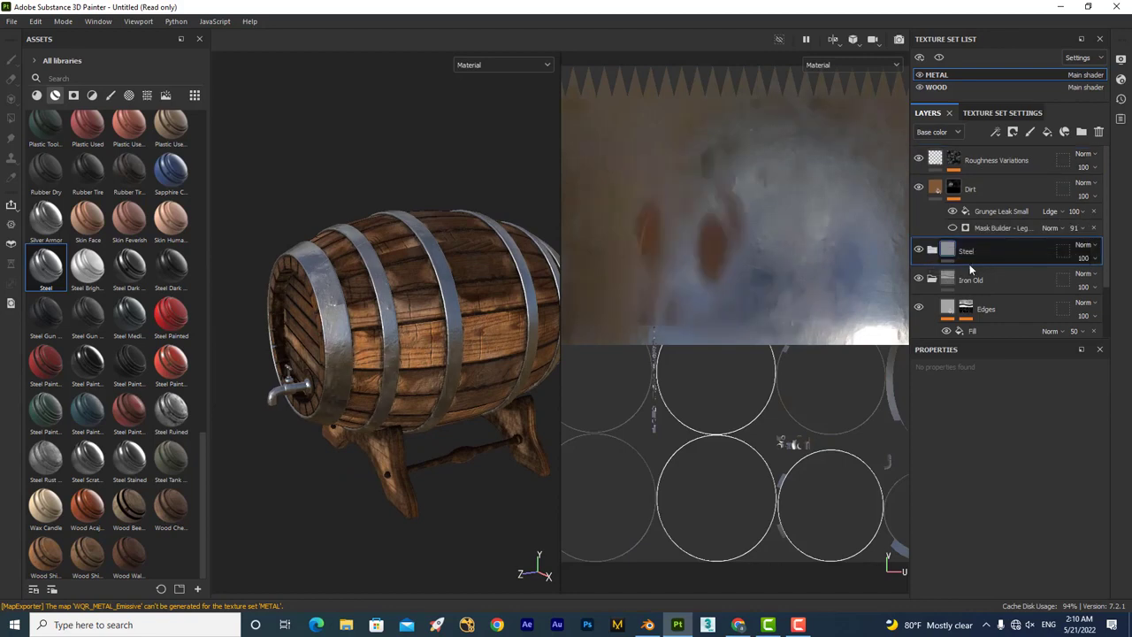
Hide and reshow the Edges layer to compare the hoops' look.
{"action": "scroll", "coordinate": [320, 355], "scroll_direction": "up", "scroll_amount": 2}
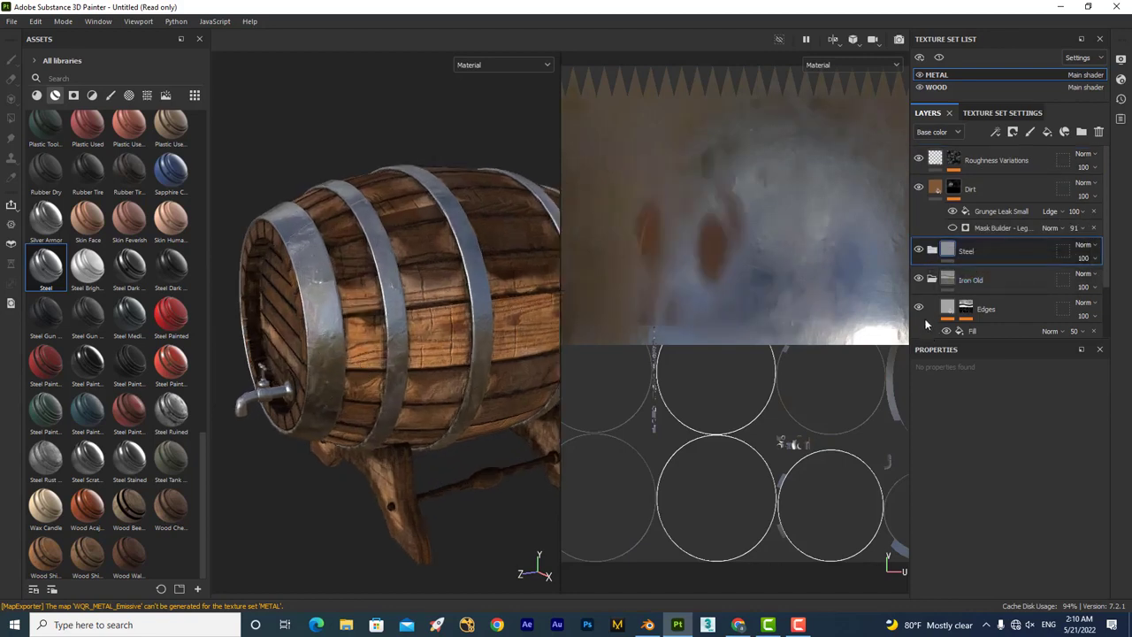
{"action": "left_click", "coordinate": [919, 289]}
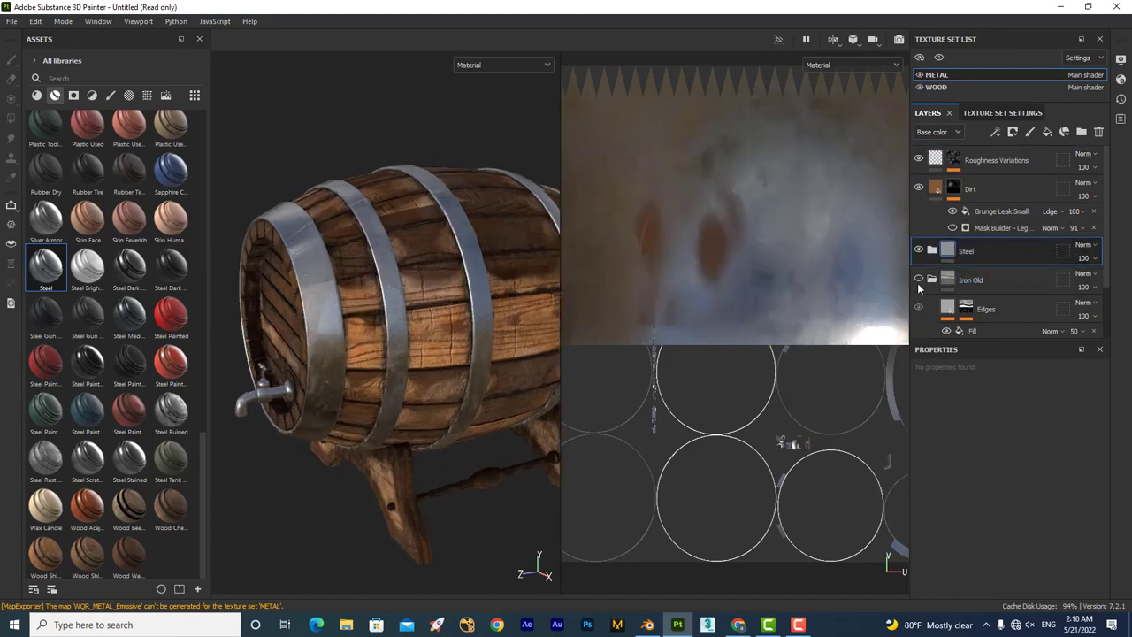
{"action": "left_click", "coordinate": [919, 288]}
{"action": "left_click_drag", "start_coordinate": [343, 345], "coordinate": [314, 317], "text": "alt"}
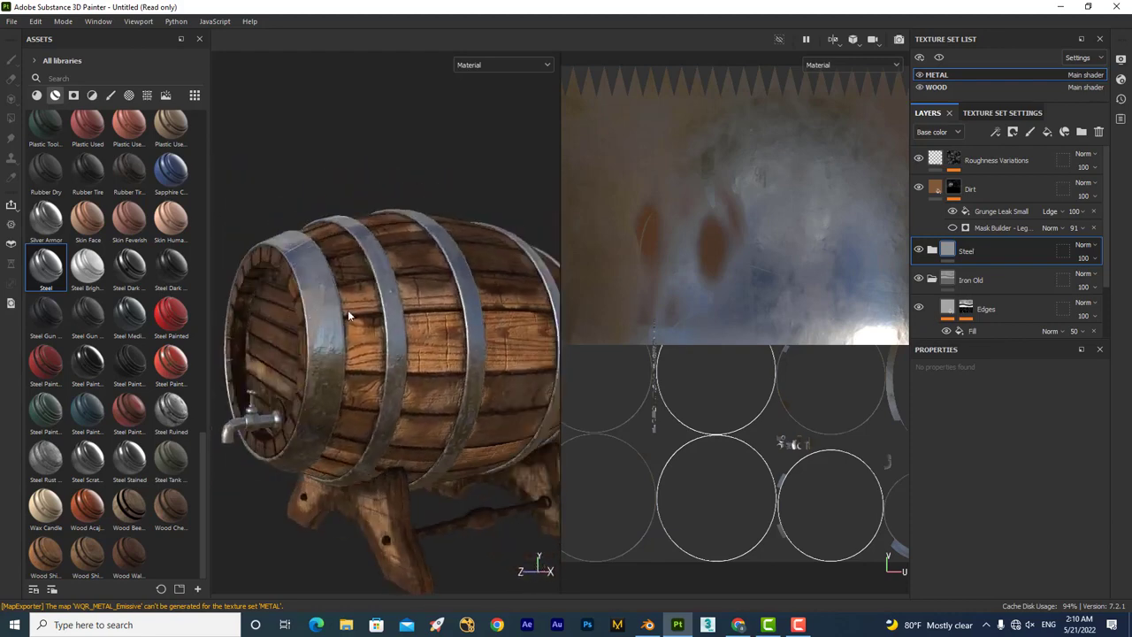
Add the MatFx Rust Weathering filter from the Filters shelf to the top of the METAL stack.
{"action": "left_click", "coordinate": [92, 95]}
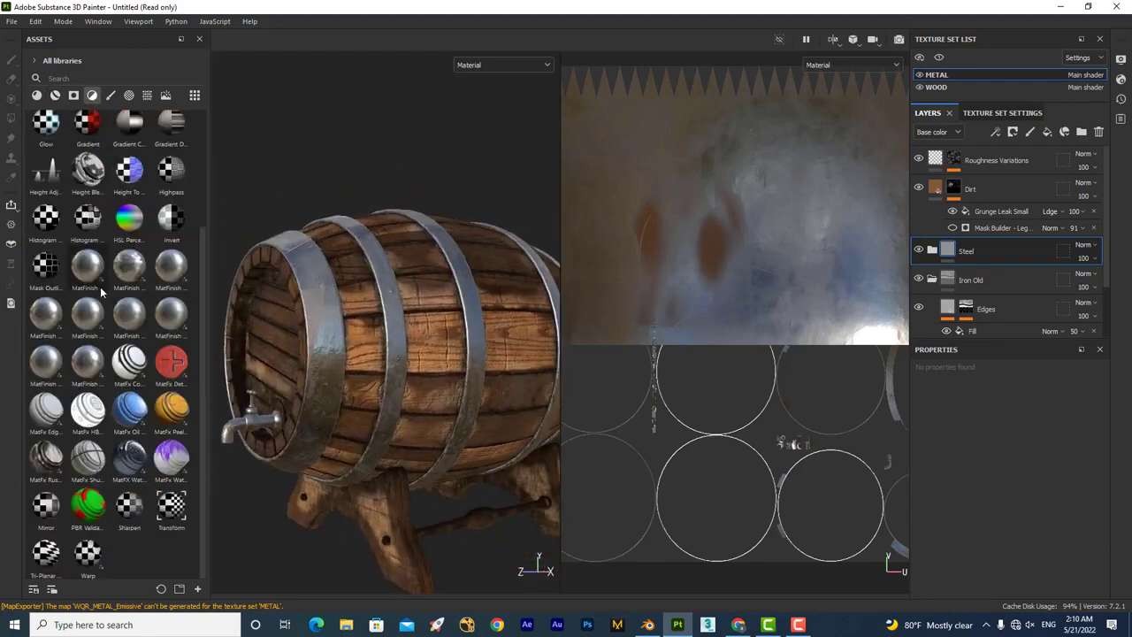
{"action": "left_click_drag", "start_coordinate": [46, 457], "coordinate": [1020, 159]}
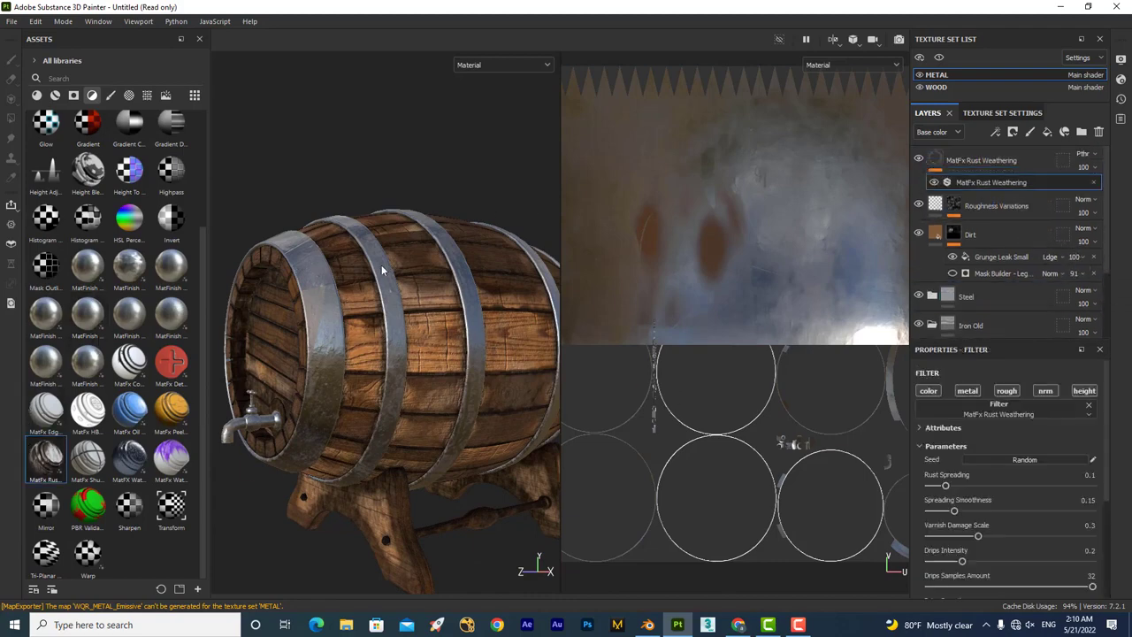
{"action": "scroll", "coordinate": [382, 270], "scroll_direction": "up", "scroll_amount": 3}
{"action": "scroll", "coordinate": [315, 278], "scroll_direction": "down", "scroll_amount": 5}
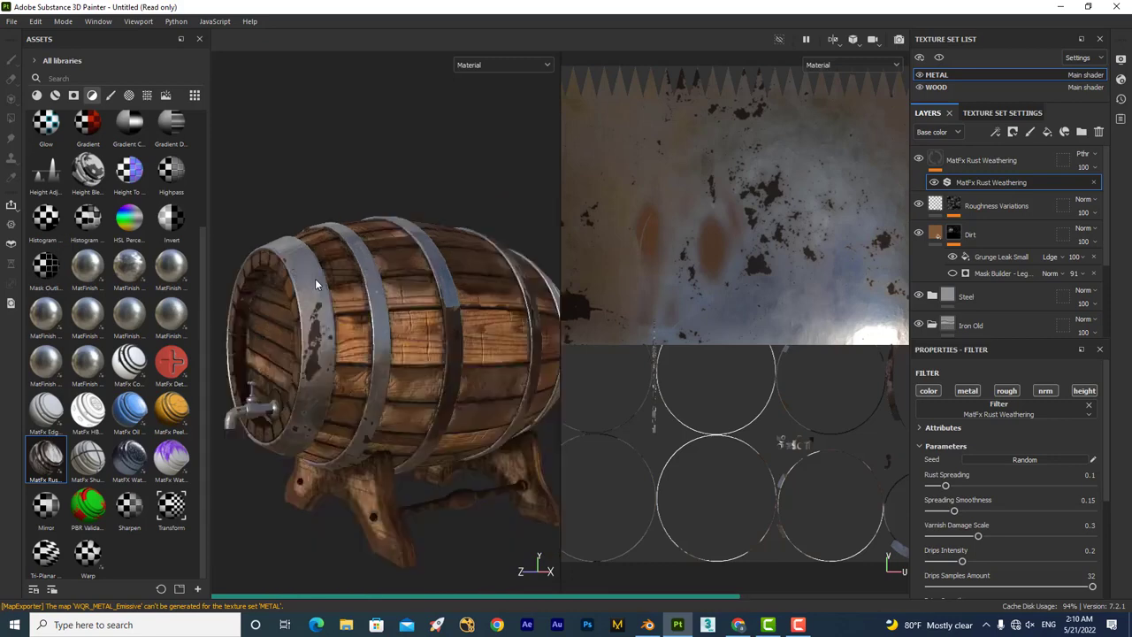
{"action": "mouse_move", "coordinate": [315, 279]}
{"action": "left_mouse_down", "text": "alt"}
{"action": "mouse_move", "coordinate": [380, 298]}
{"action": "mouse_move", "coordinate": [454, 292]}
{"action": "left_mouse_up", "text": "alt"}
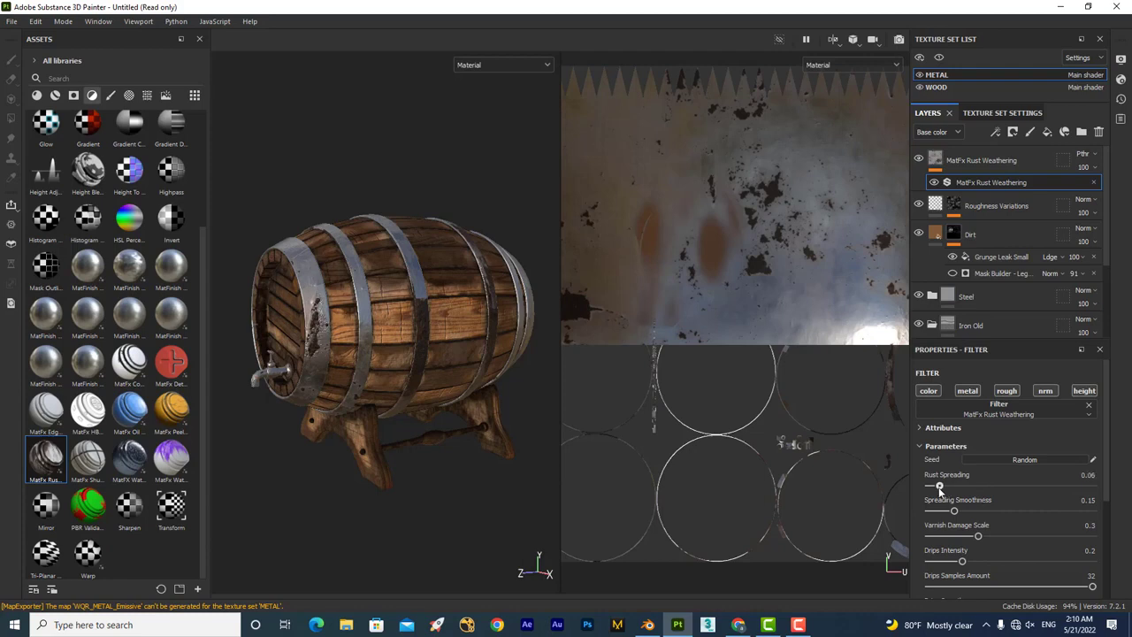
Lower the filter's Rust Spreading to 0.04 and rotate the lighting to inspect the rust.
{"action": "left_click_drag", "start_coordinate": [939, 487], "coordinate": [935, 487]}
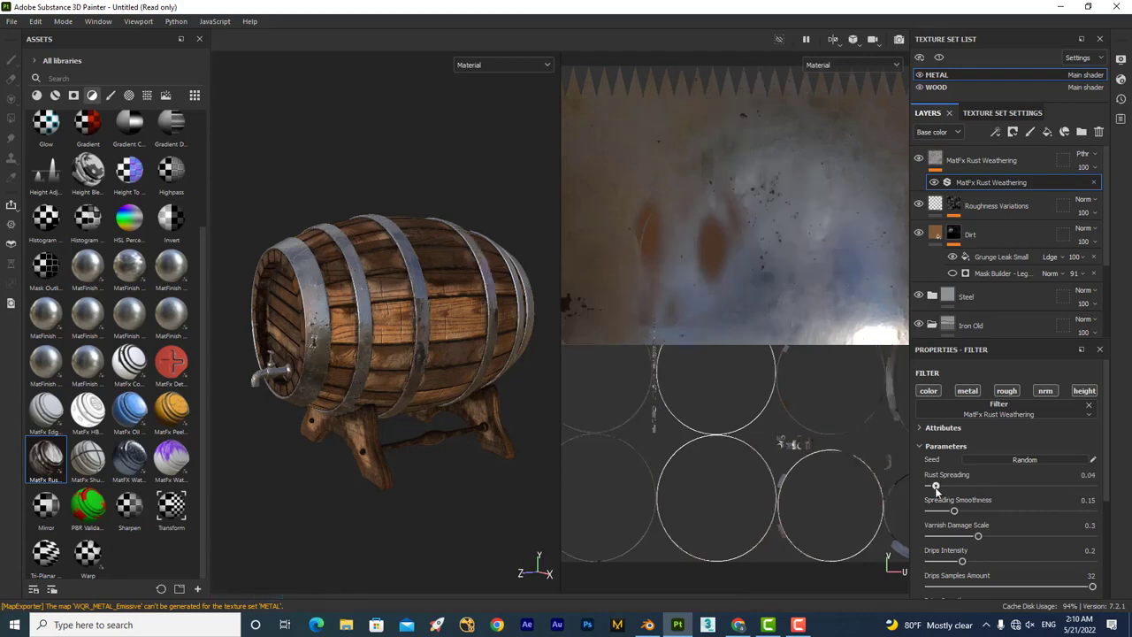
{"action": "mouse_move", "coordinate": [343, 353]}
{"action": "left_mouse_down", "text": "alt"}
{"action": "mouse_move", "coordinate": [439, 370]}
{"action": "mouse_move", "coordinate": [488, 331]}
{"action": "mouse_move", "coordinate": [469, 348]}
{"action": "mouse_move", "coordinate": [498, 346]}
{"action": "mouse_move", "coordinate": [374, 362]}
{"action": "mouse_move", "coordinate": [444, 376]}
{"action": "mouse_move", "coordinate": [363, 401]}
{"action": "left_mouse_up", "text": "alt"}
{"action": "right_click_drag", "start_coordinate": [363, 401], "coordinate": [413, 410], "text": "shift"}
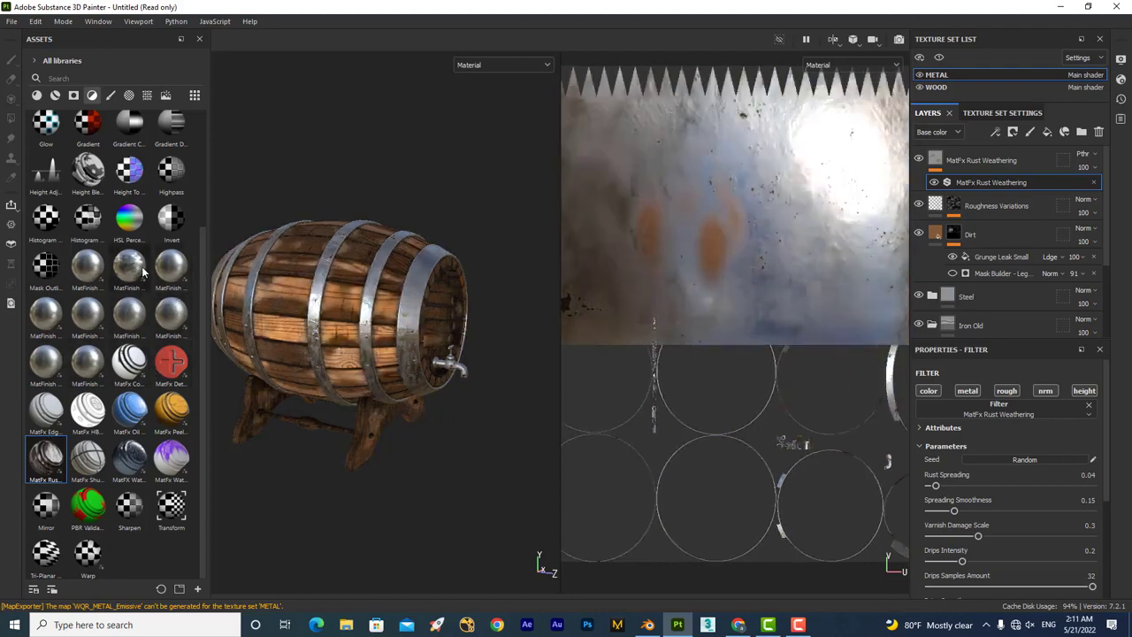
{"action": "scroll", "coordinate": [407, 266], "scroll_direction": "up", "scroll_amount": 2}
{"action": "scroll", "coordinate": [413, 279], "scroll_direction": "up", "scroll_amount": 2}
{"action": "scroll", "coordinate": [413, 280], "scroll_direction": "up", "scroll_amount": 2}
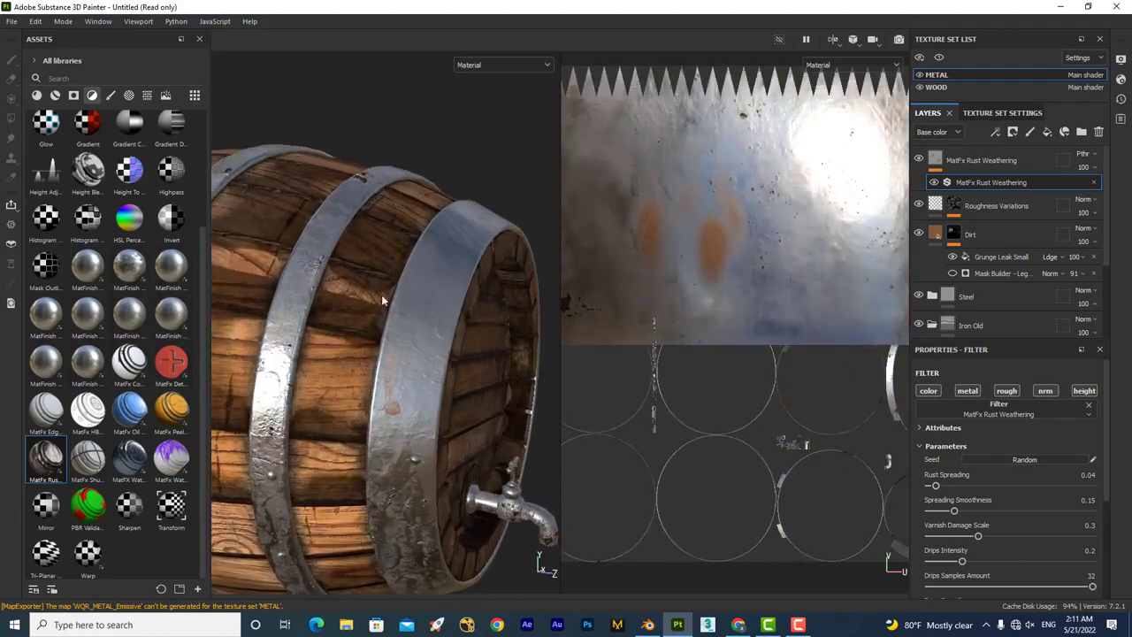
Add a new empty paint layer, Layer 2, above the MatFx Rust Weathering filter.
{"action": "left_click", "coordinate": [109, 95]}
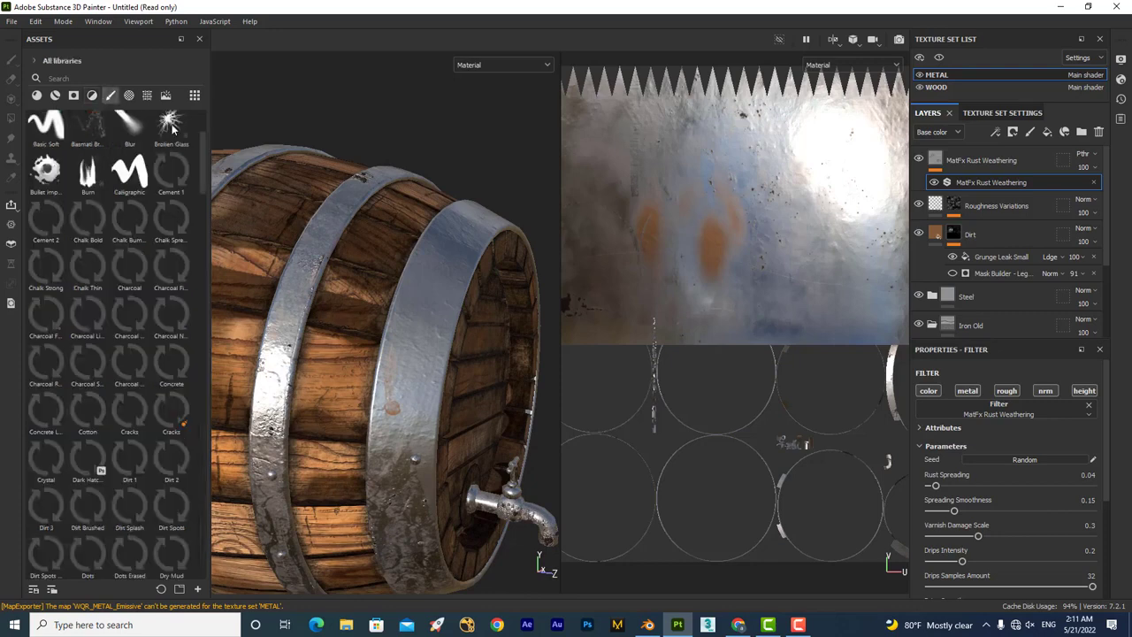
{"action": "left_click", "coordinate": [1030, 133]}
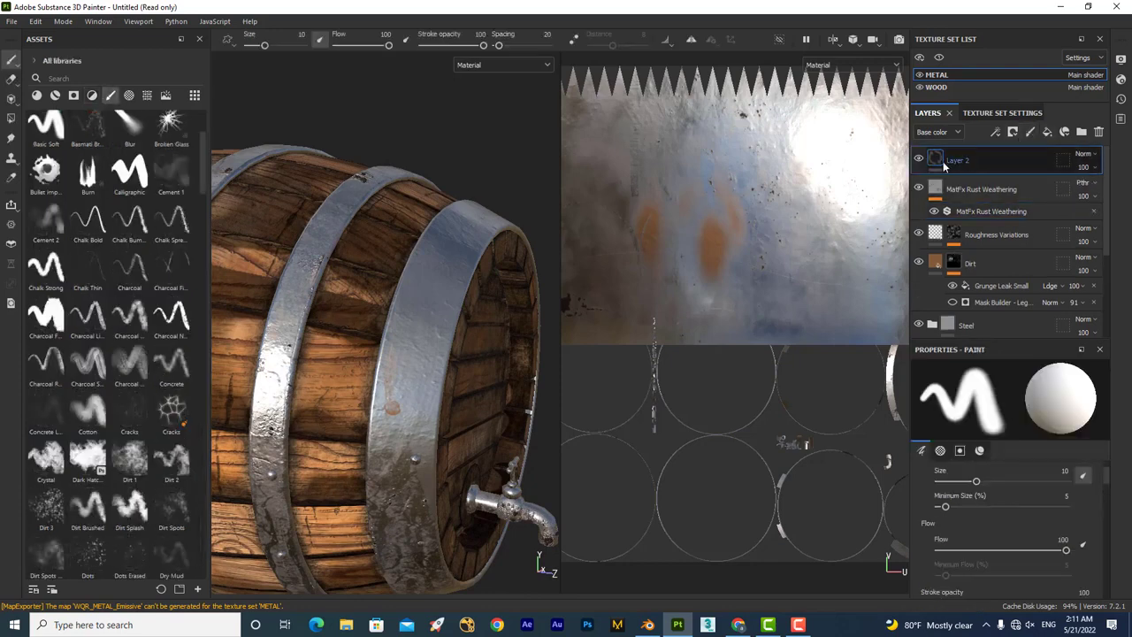
{"action": "scroll", "coordinate": [77, 255], "scroll_direction": "up", "scroll_amount": 2}
{"action": "scroll", "coordinate": [77, 255], "scroll_direction": "down", "scroll_amount": 5}
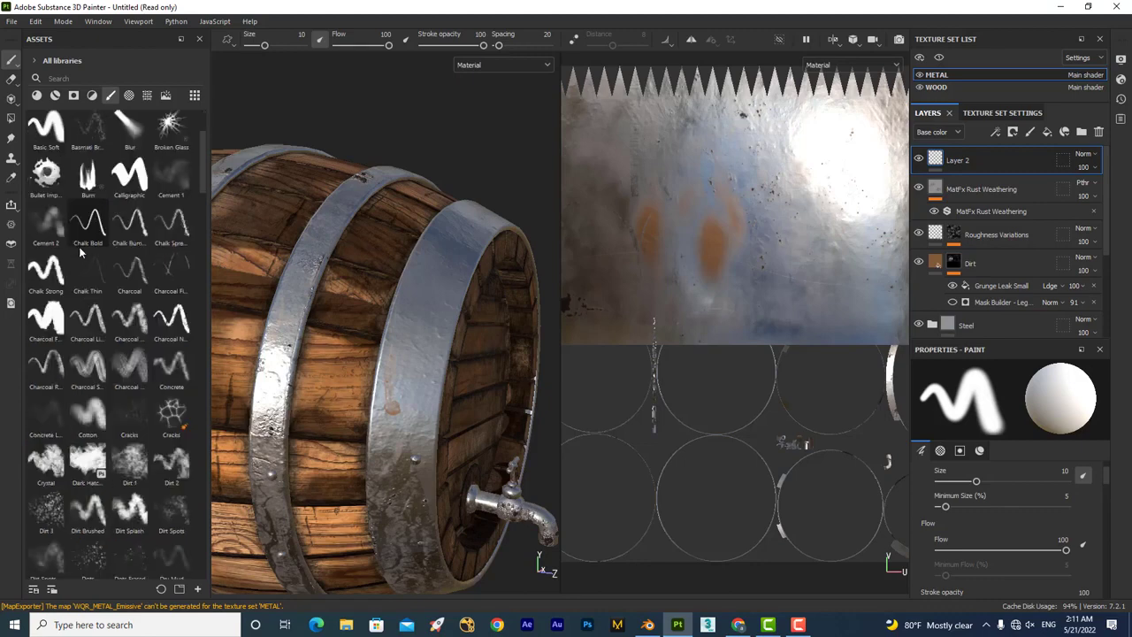
{"action": "scroll", "coordinate": [78, 255], "scroll_direction": "down", "scroll_amount": 10}
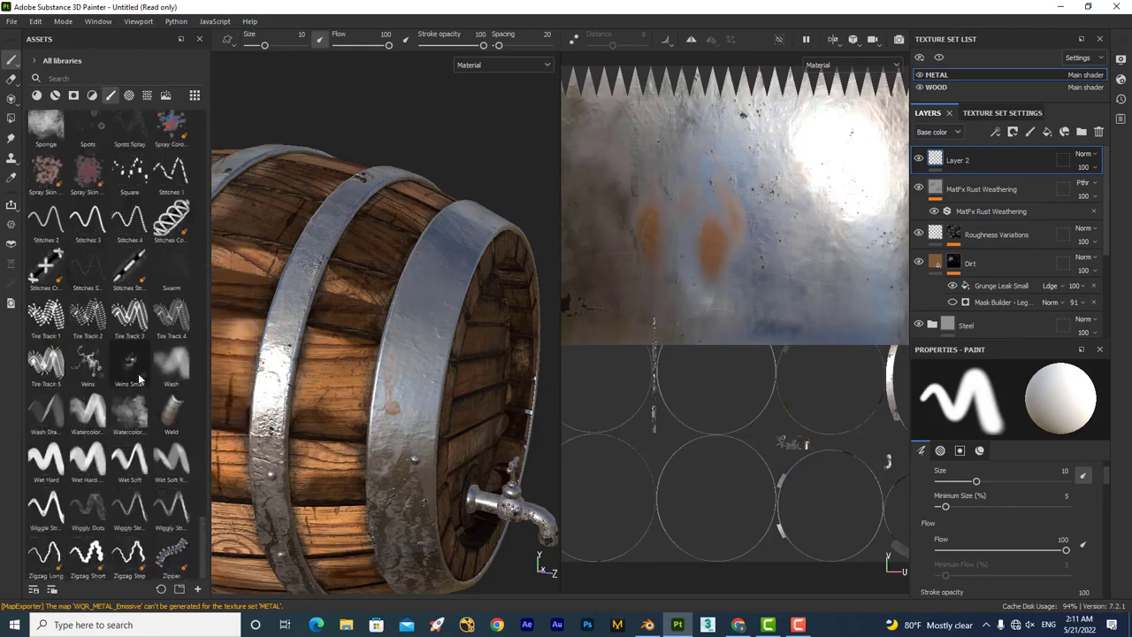
{"action": "scroll", "coordinate": [139, 379], "scroll_direction": "up", "scroll_amount": 5}
Test-stamp Screw Bolt brush bolts on the metal hoop, then undo them.
{"action": "left_click", "coordinate": [129, 481]}
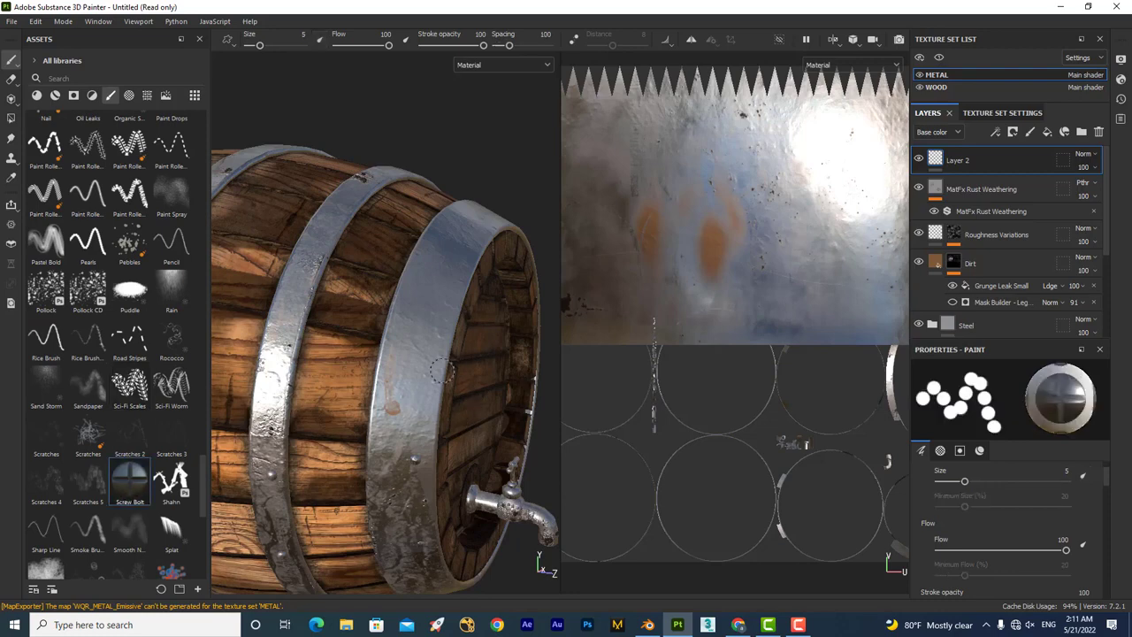
{"action": "left_click", "coordinate": [402, 373]}
{"action": "key", "text": "ctrl+z"}
{"action": "scroll", "coordinate": [958, 519], "scroll_direction": "up", "scroll_amount": 2}
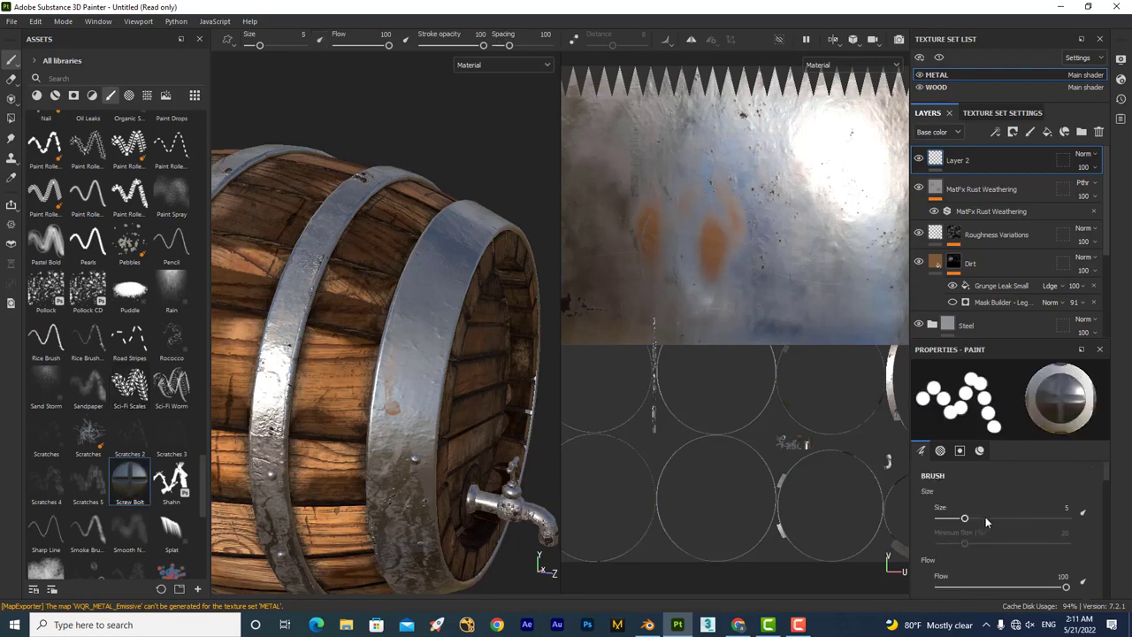
{"action": "left_click", "coordinate": [411, 367]}
{"action": "left_click", "coordinate": [424, 320]}
{"action": "left_click_drag", "start_coordinate": [449, 263], "coordinate": [448, 297], "text": "alt"}
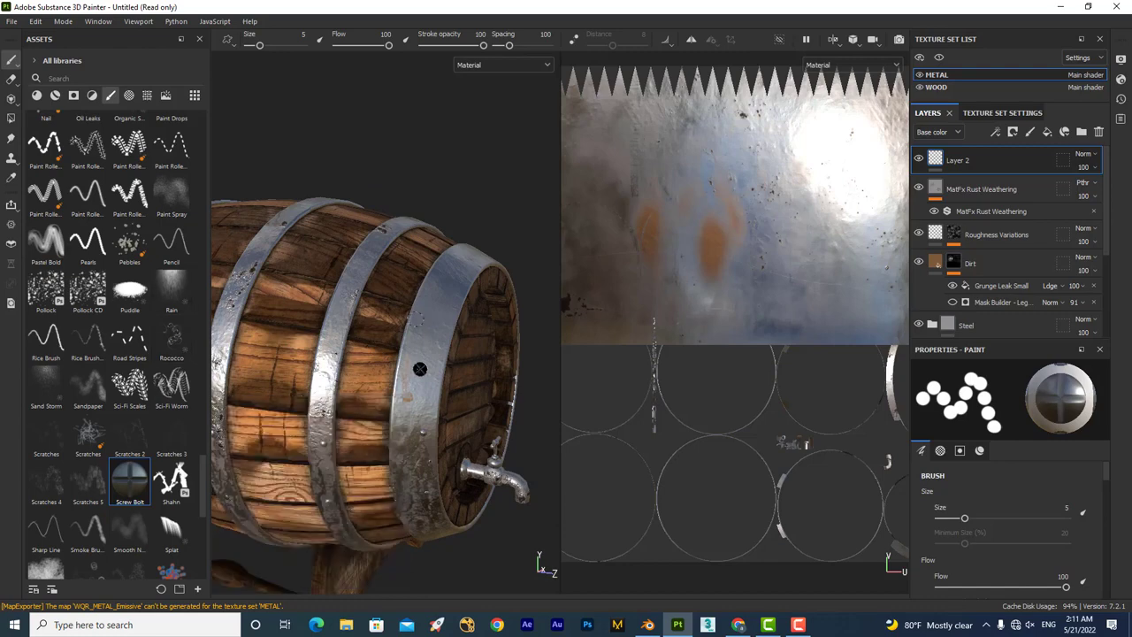
{"action": "key", "text": "ctrl+z"}
{"action": "key", "text": "ctrl+z"}
Try a Weld brush stroke down the metal hoop and undo it.
{"action": "scroll", "coordinate": [99, 357], "scroll_direction": "down", "scroll_amount": 5}
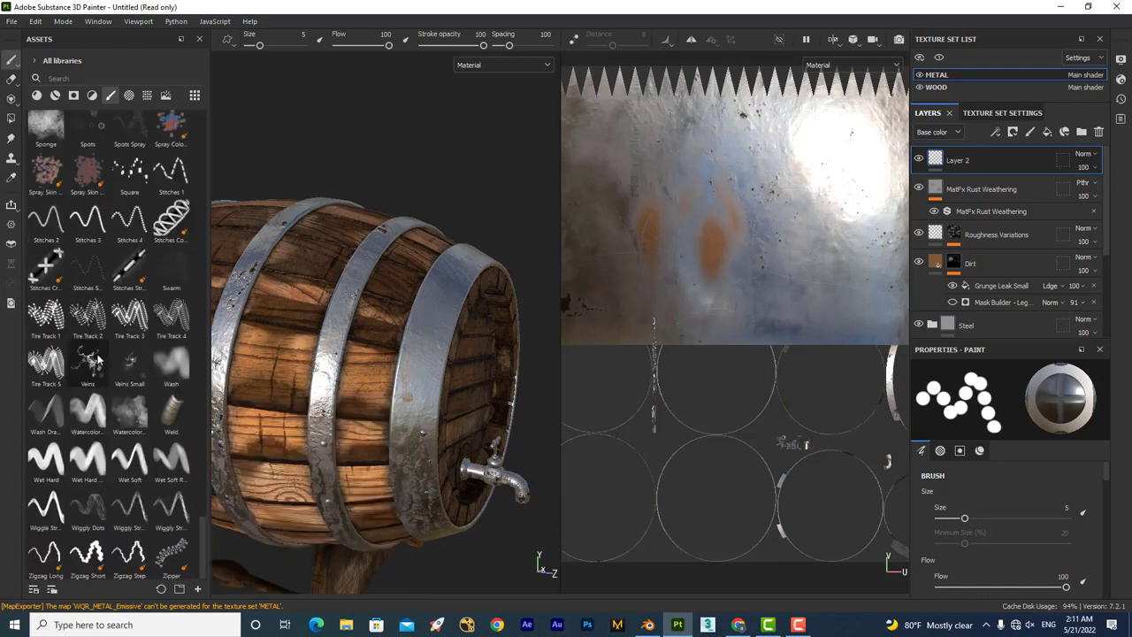
{"action": "left_click", "coordinate": [171, 411]}
{"action": "left_click_drag", "start_coordinate": [403, 352], "coordinate": [406, 465]}
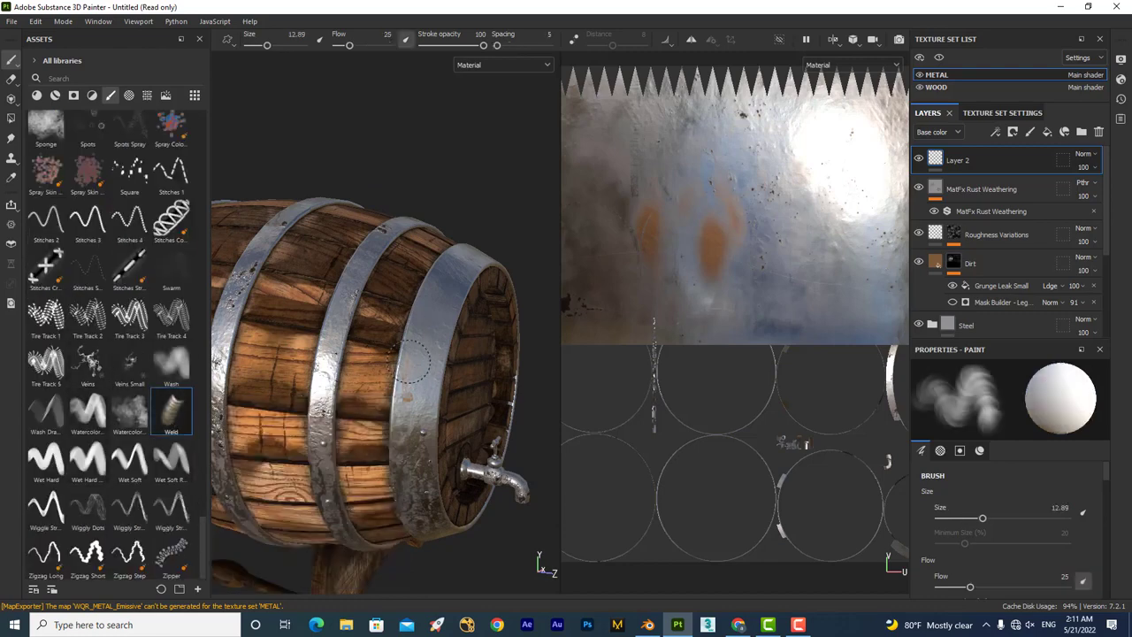
{"action": "key", "text": "ctrl+z"}
Shrink the Weld brush size to 0.62 and orbit around the barrel.
{"action": "right_click_drag", "start_coordinate": [423, 395], "coordinate": [380, 396], "text": "ctrl"}
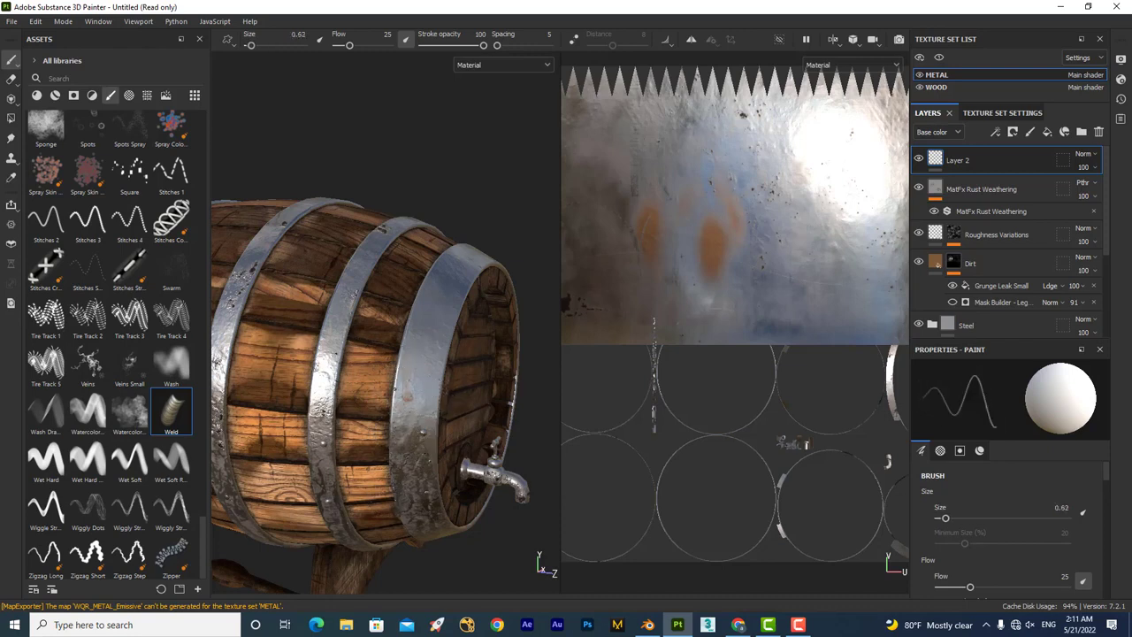
{"action": "scroll", "coordinate": [389, 396], "scroll_direction": "up", "scroll_amount": 3}
{"action": "scroll", "coordinate": [407, 398], "scroll_direction": "up", "scroll_amount": 3}
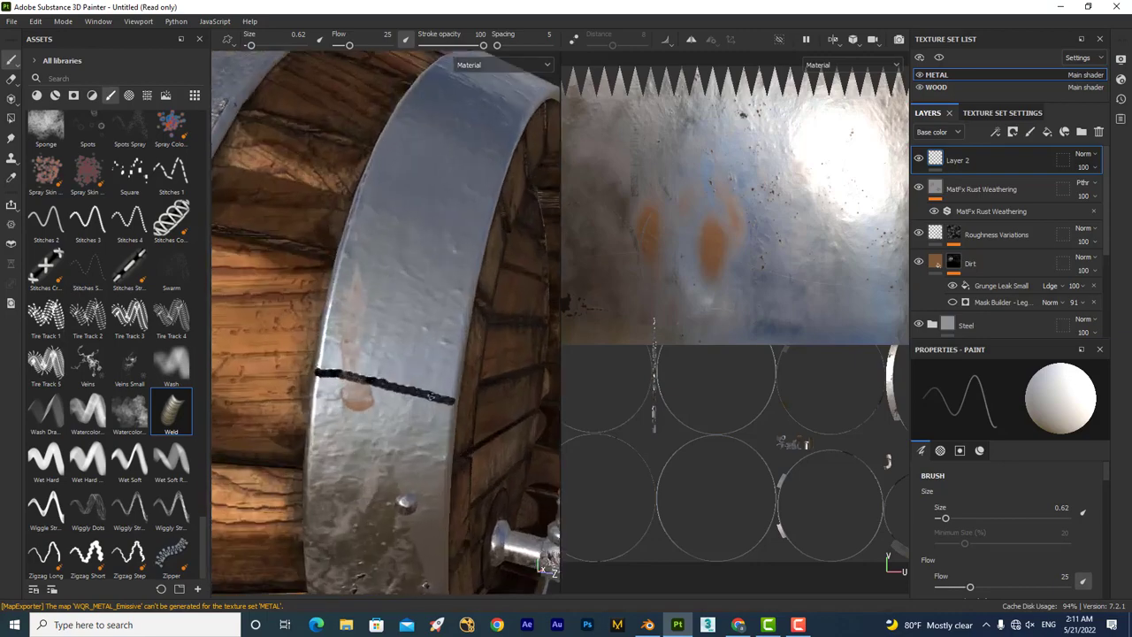
{"action": "scroll", "coordinate": [424, 398], "scroll_direction": "up", "scroll_amount": 3}
{"action": "scroll", "coordinate": [450, 403], "scroll_direction": "down", "scroll_amount": 3}
{"action": "scroll", "coordinate": [450, 403], "scroll_direction": "down", "scroll_amount": 3}
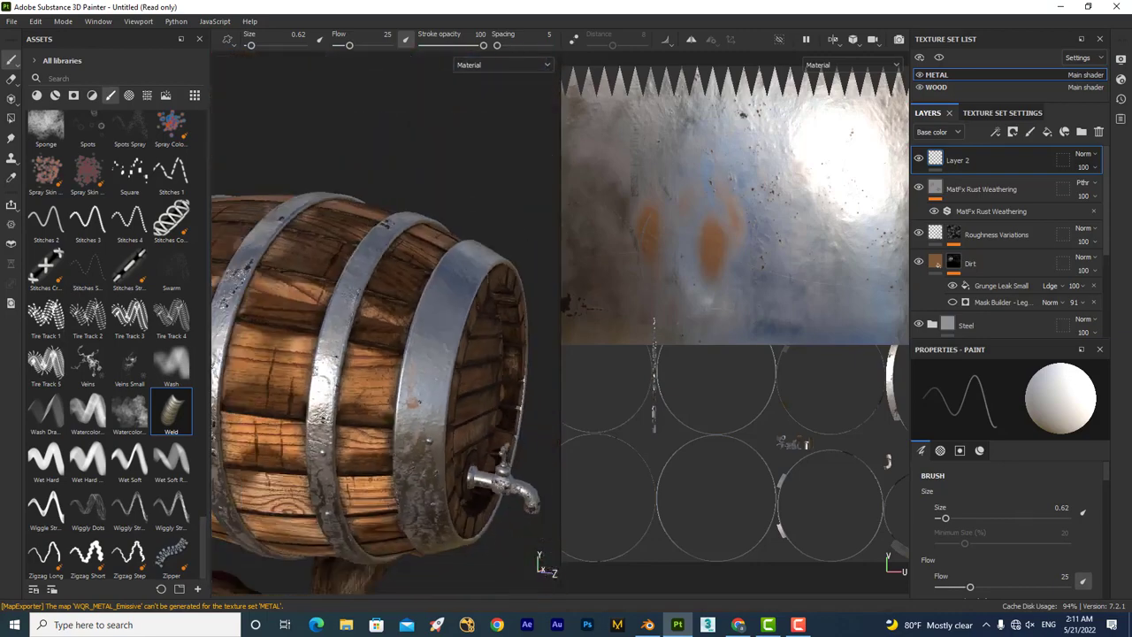
{"action": "scroll", "coordinate": [449, 402], "scroll_direction": "down", "scroll_amount": 2}
{"action": "scroll", "coordinate": [115, 216], "scroll_direction": "up", "scroll_amount": 5}
{"action": "scroll", "coordinate": [114, 216], "scroll_direction": "up", "scroll_amount": 5}
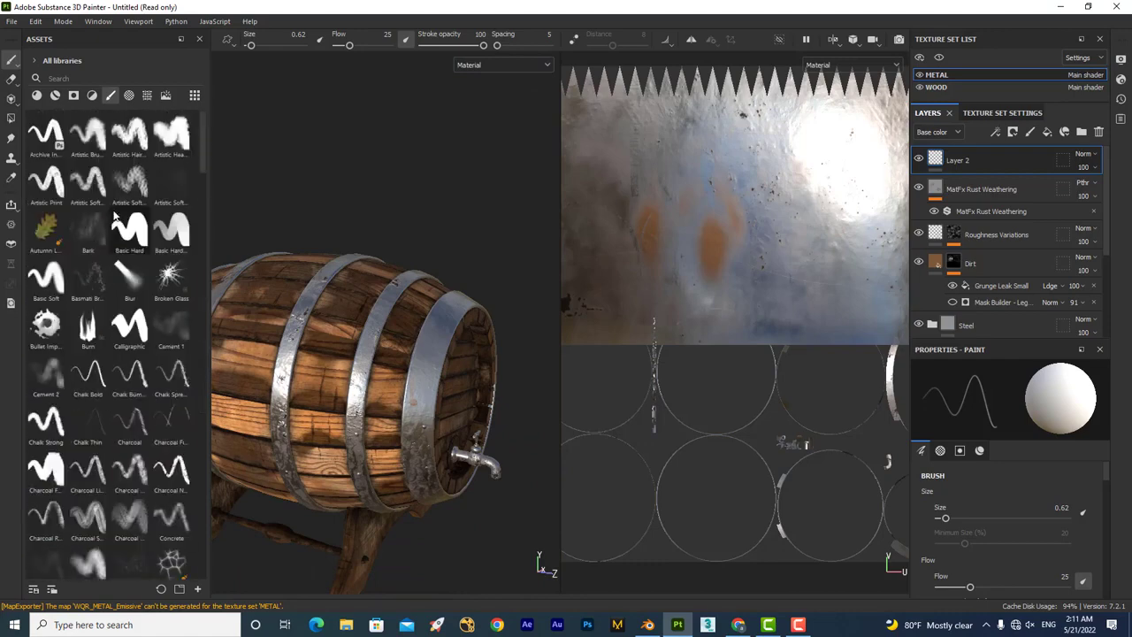
{"action": "left_click_drag", "start_coordinate": [230, 291], "coordinate": [389, 323], "text": "alt"}
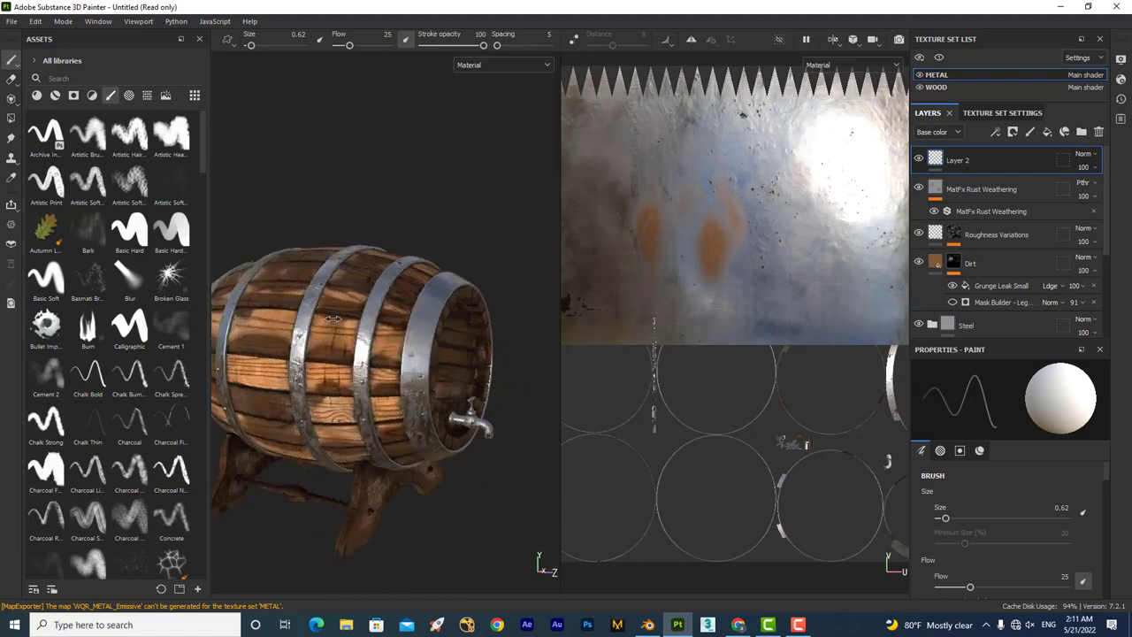
{"action": "right_click_drag", "start_coordinate": [389, 324], "coordinate": [426, 324], "text": "shift"}
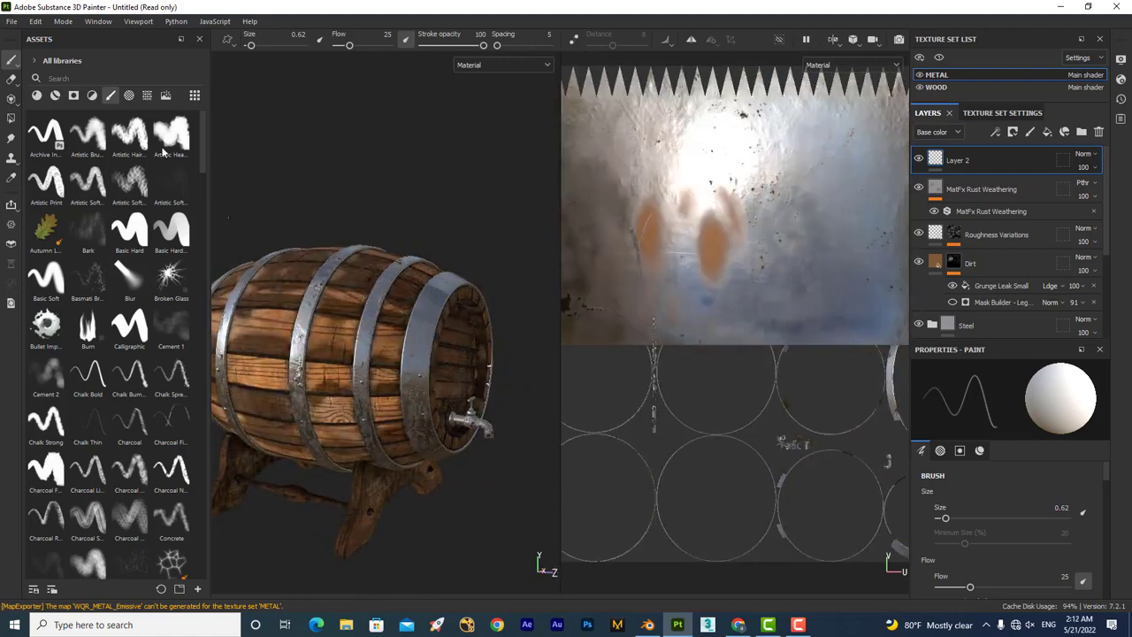
{"action": "left_click", "coordinate": [11, 21]}
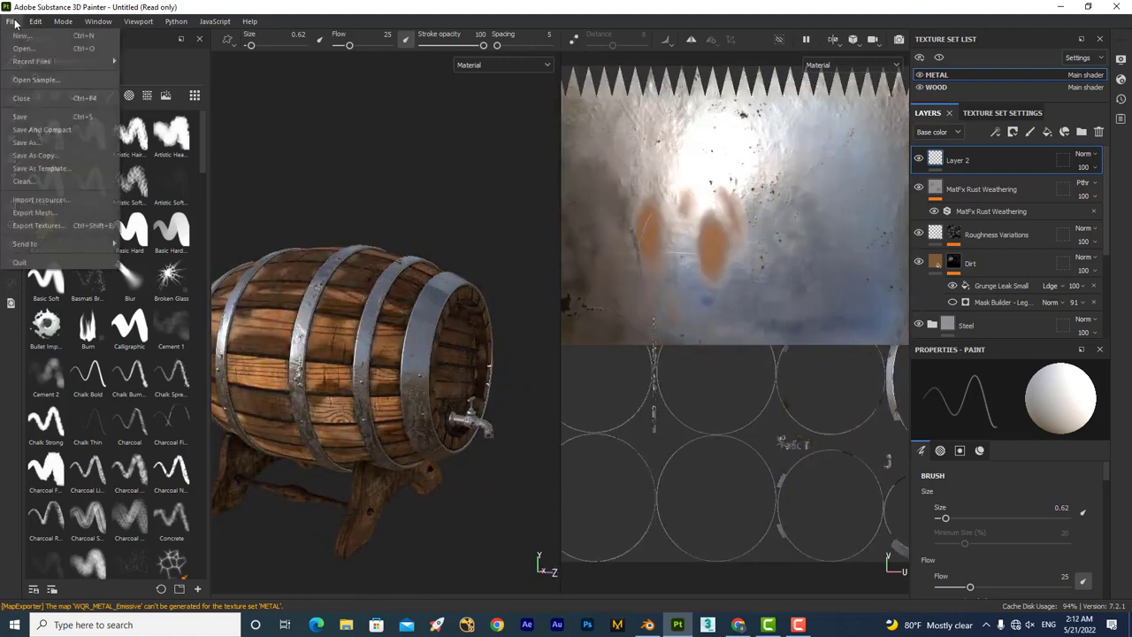
{"action": "left_click", "coordinate": [52, 226]}
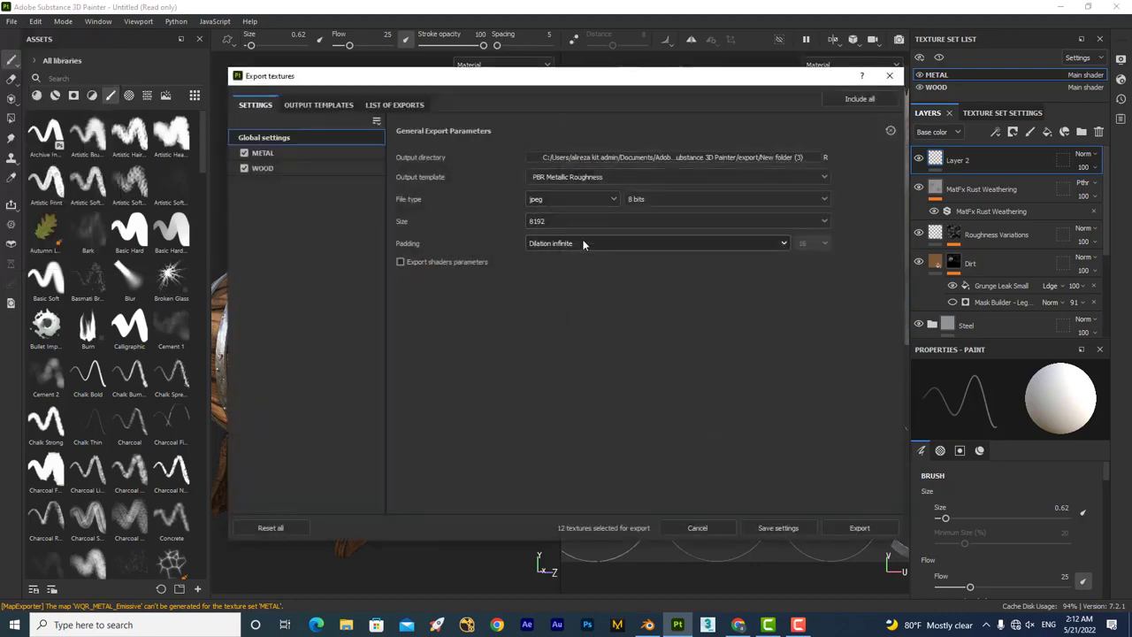
{"action": "left_click", "coordinate": [889, 75]}
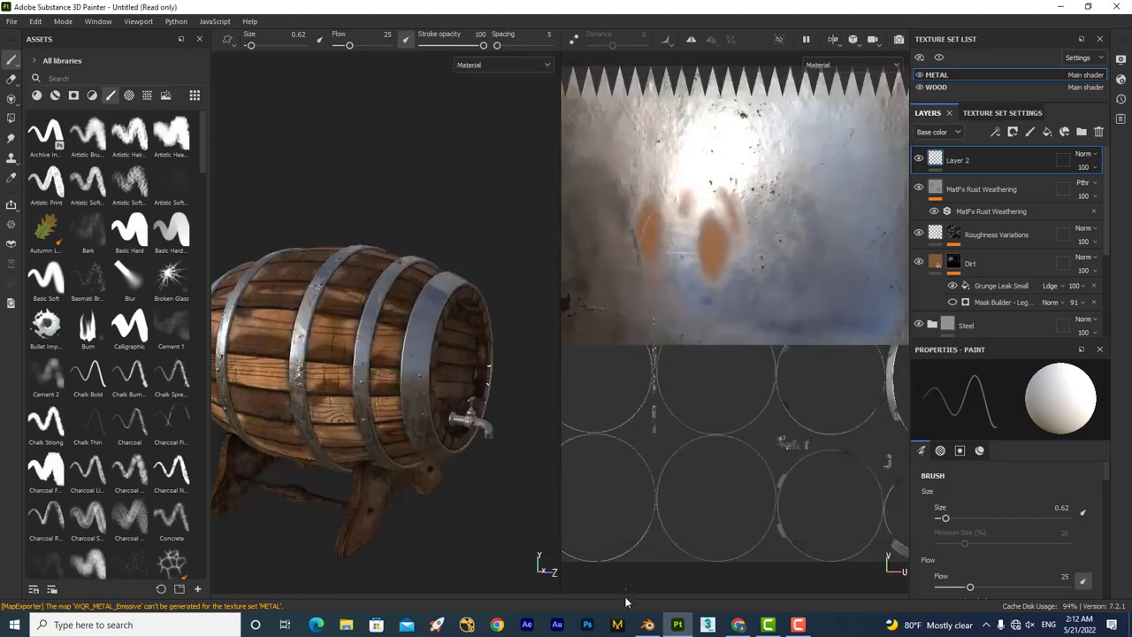
In Blender's Shading workspace, launch Principled Texture Setup (Ctrl+Shift+T) to browse the WOOD and METAL exports.
{"action": "left_click", "coordinate": [648, 625]}
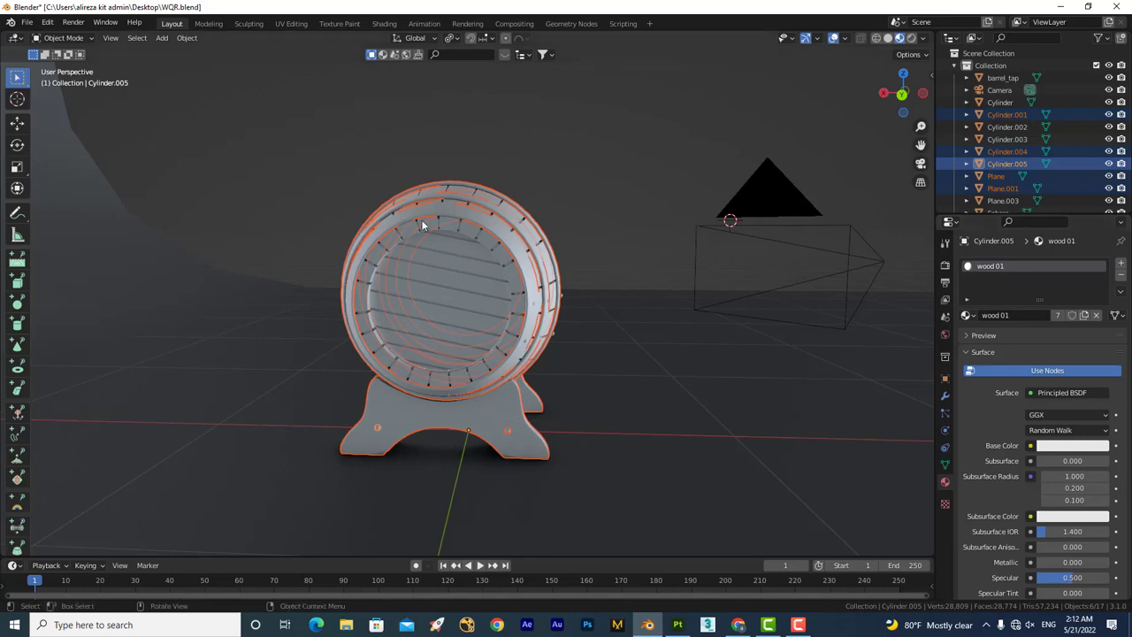
{"action": "middle_click_drag", "start_coordinate": [398, 281], "coordinate": [460, 293]}
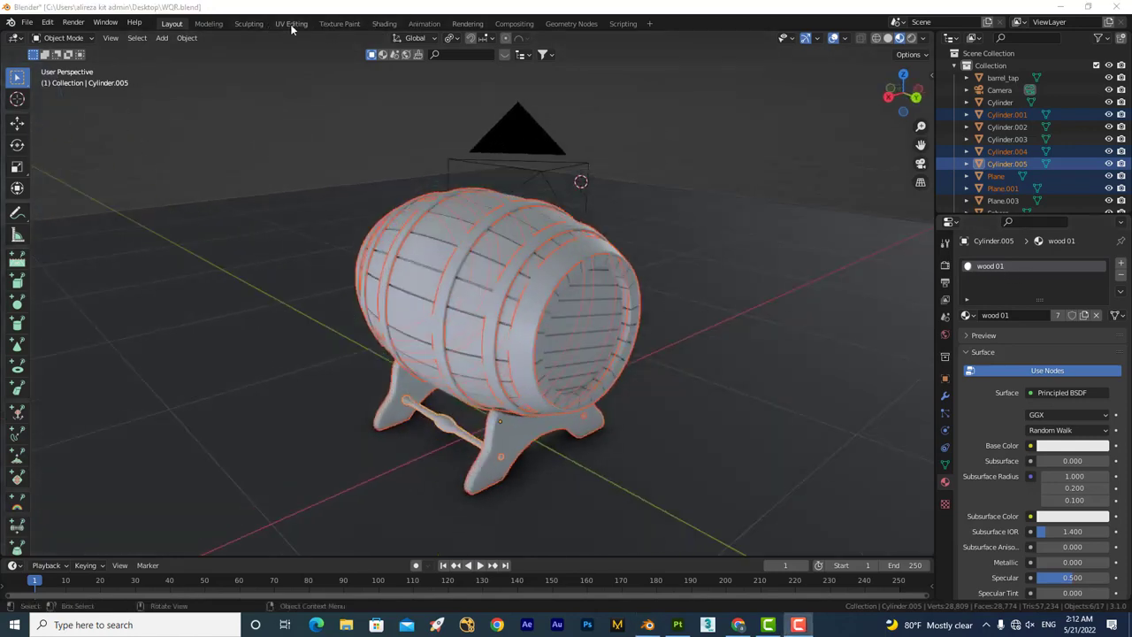
{"action": "left_click", "coordinate": [384, 24]}
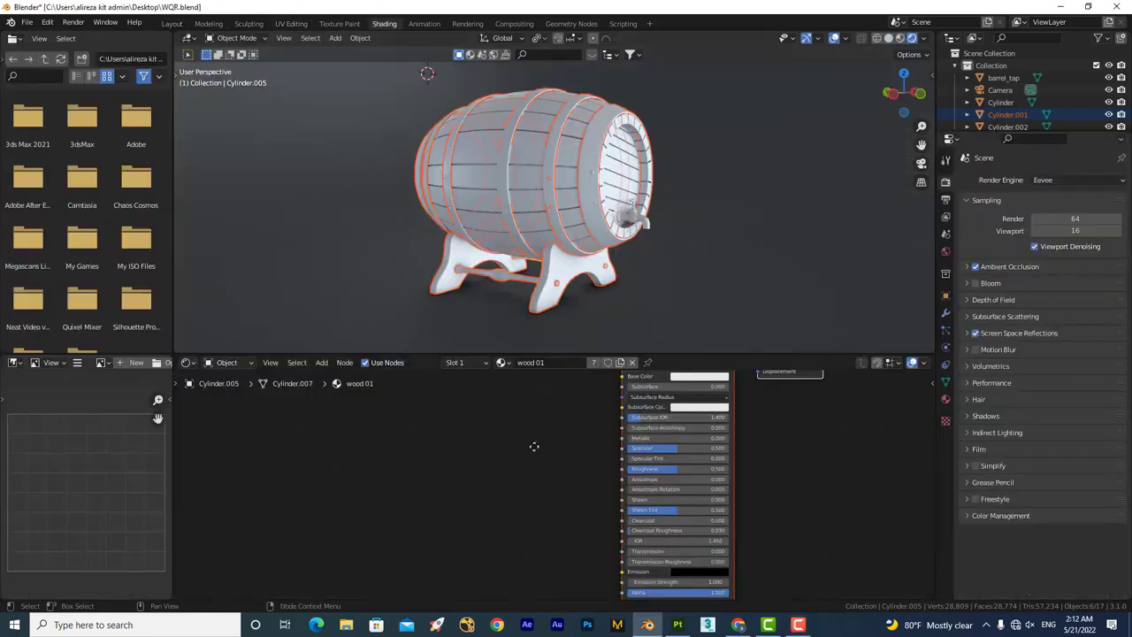
{"action": "scroll", "coordinate": [556, 460], "scroll_direction": "down", "scroll_amount": 1}
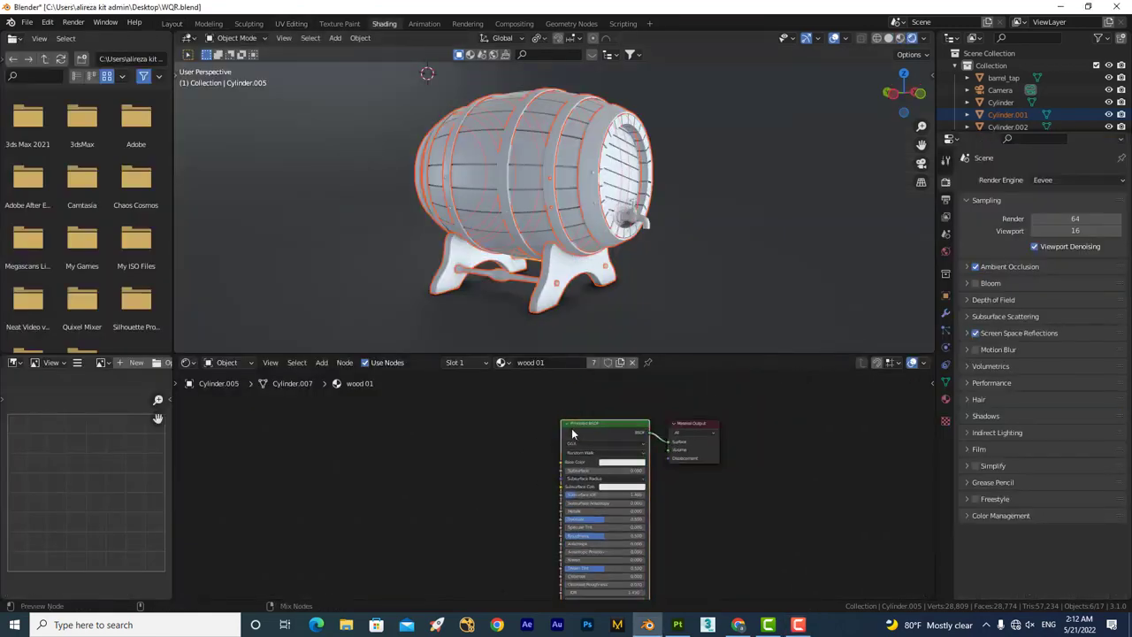
{"action": "key", "text": "ctrl+shift+t"}
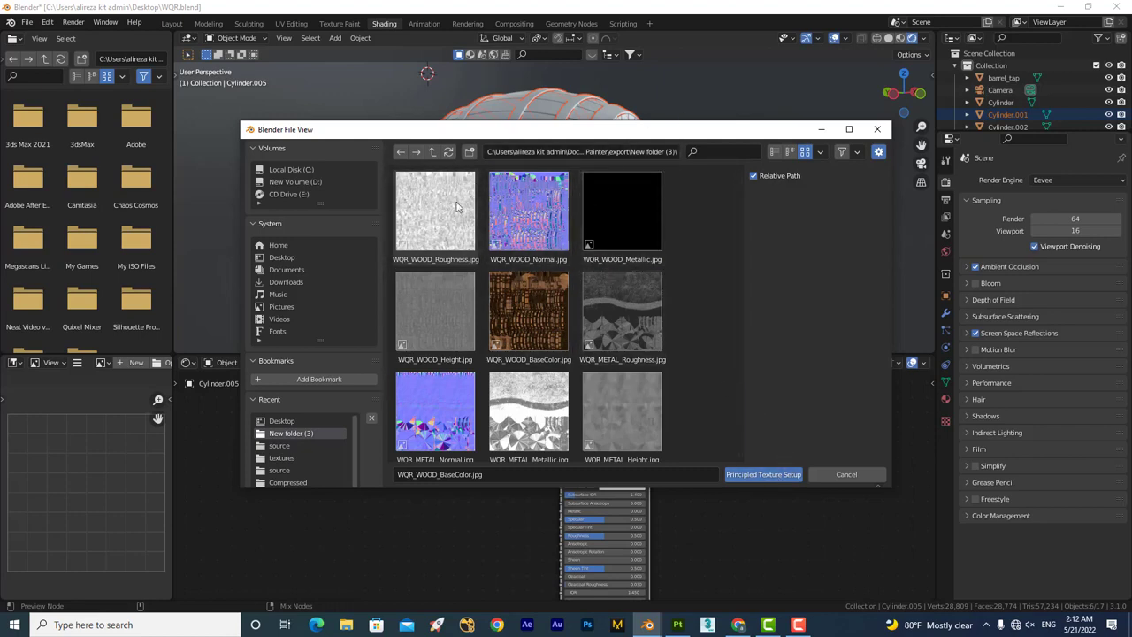
Box-select the five WOOD maps and METAL roughness, then cancel without loading them.
{"action": "left_click_drag", "start_coordinate": [457, 207], "coordinate": [624, 333]}
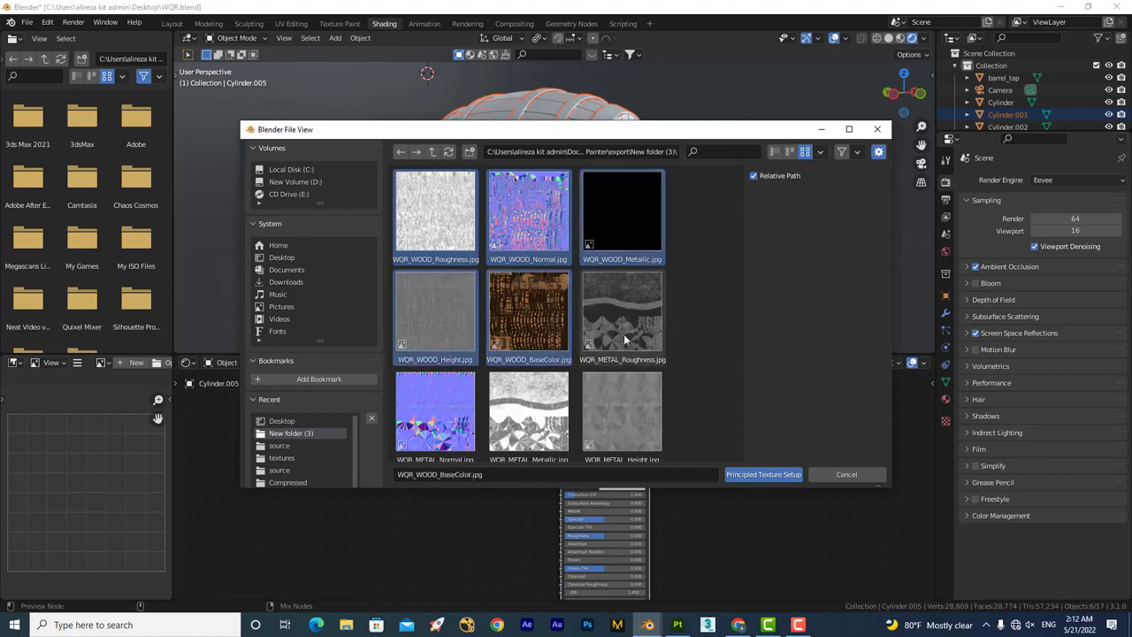
{"action": "left_click", "coordinate": [833, 477]}
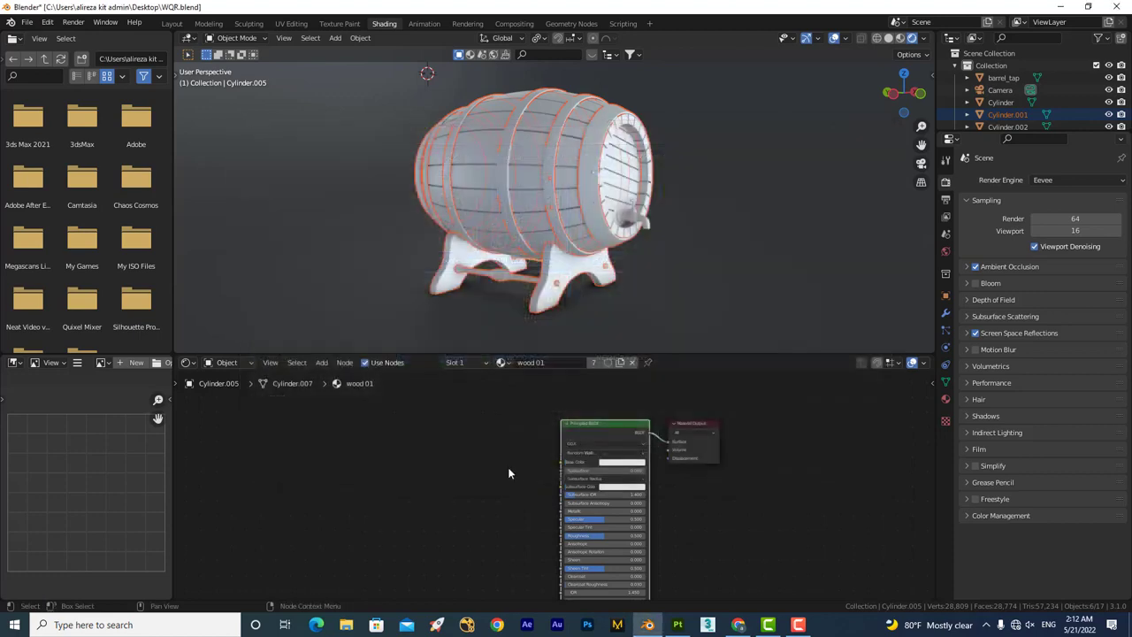